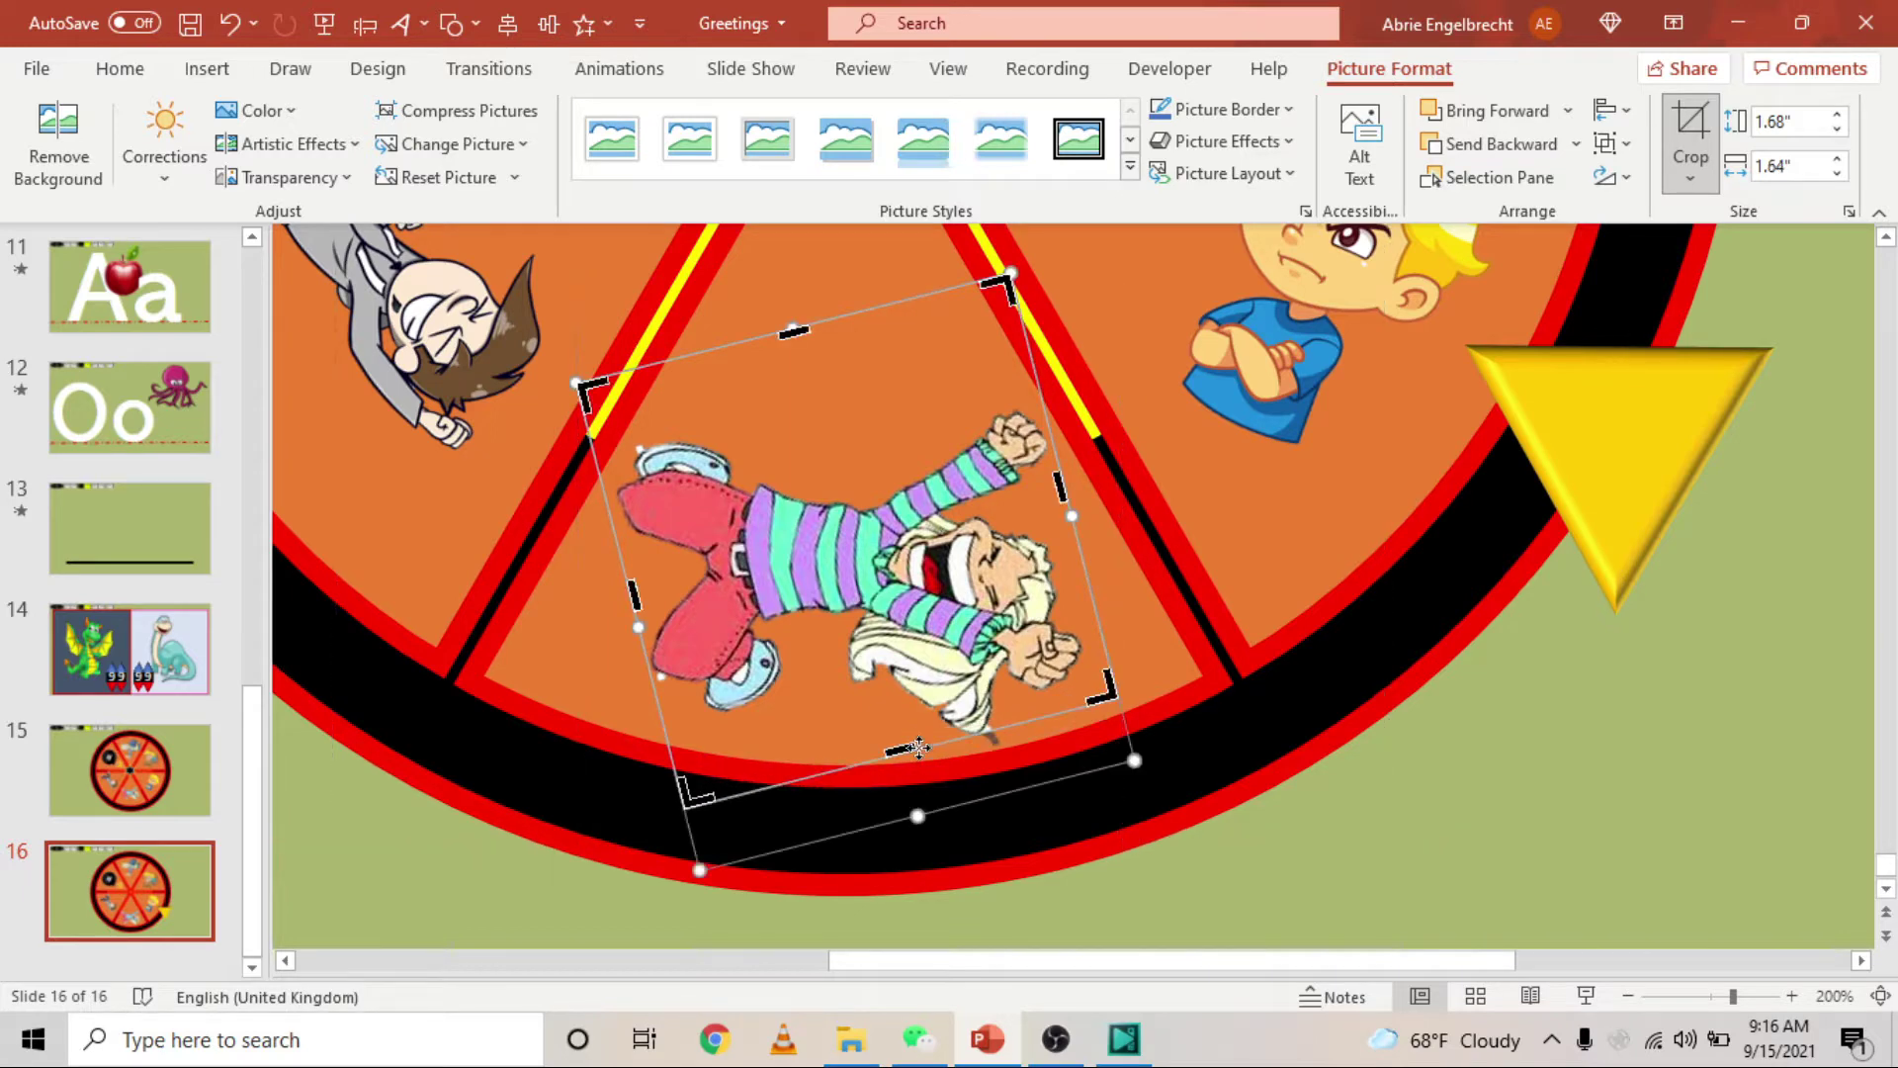
# Finish cropping the laughing girl picture, then rotate it slightly and center it within the wheel's bottom wedge.
pyautogui.click(1473, 756)
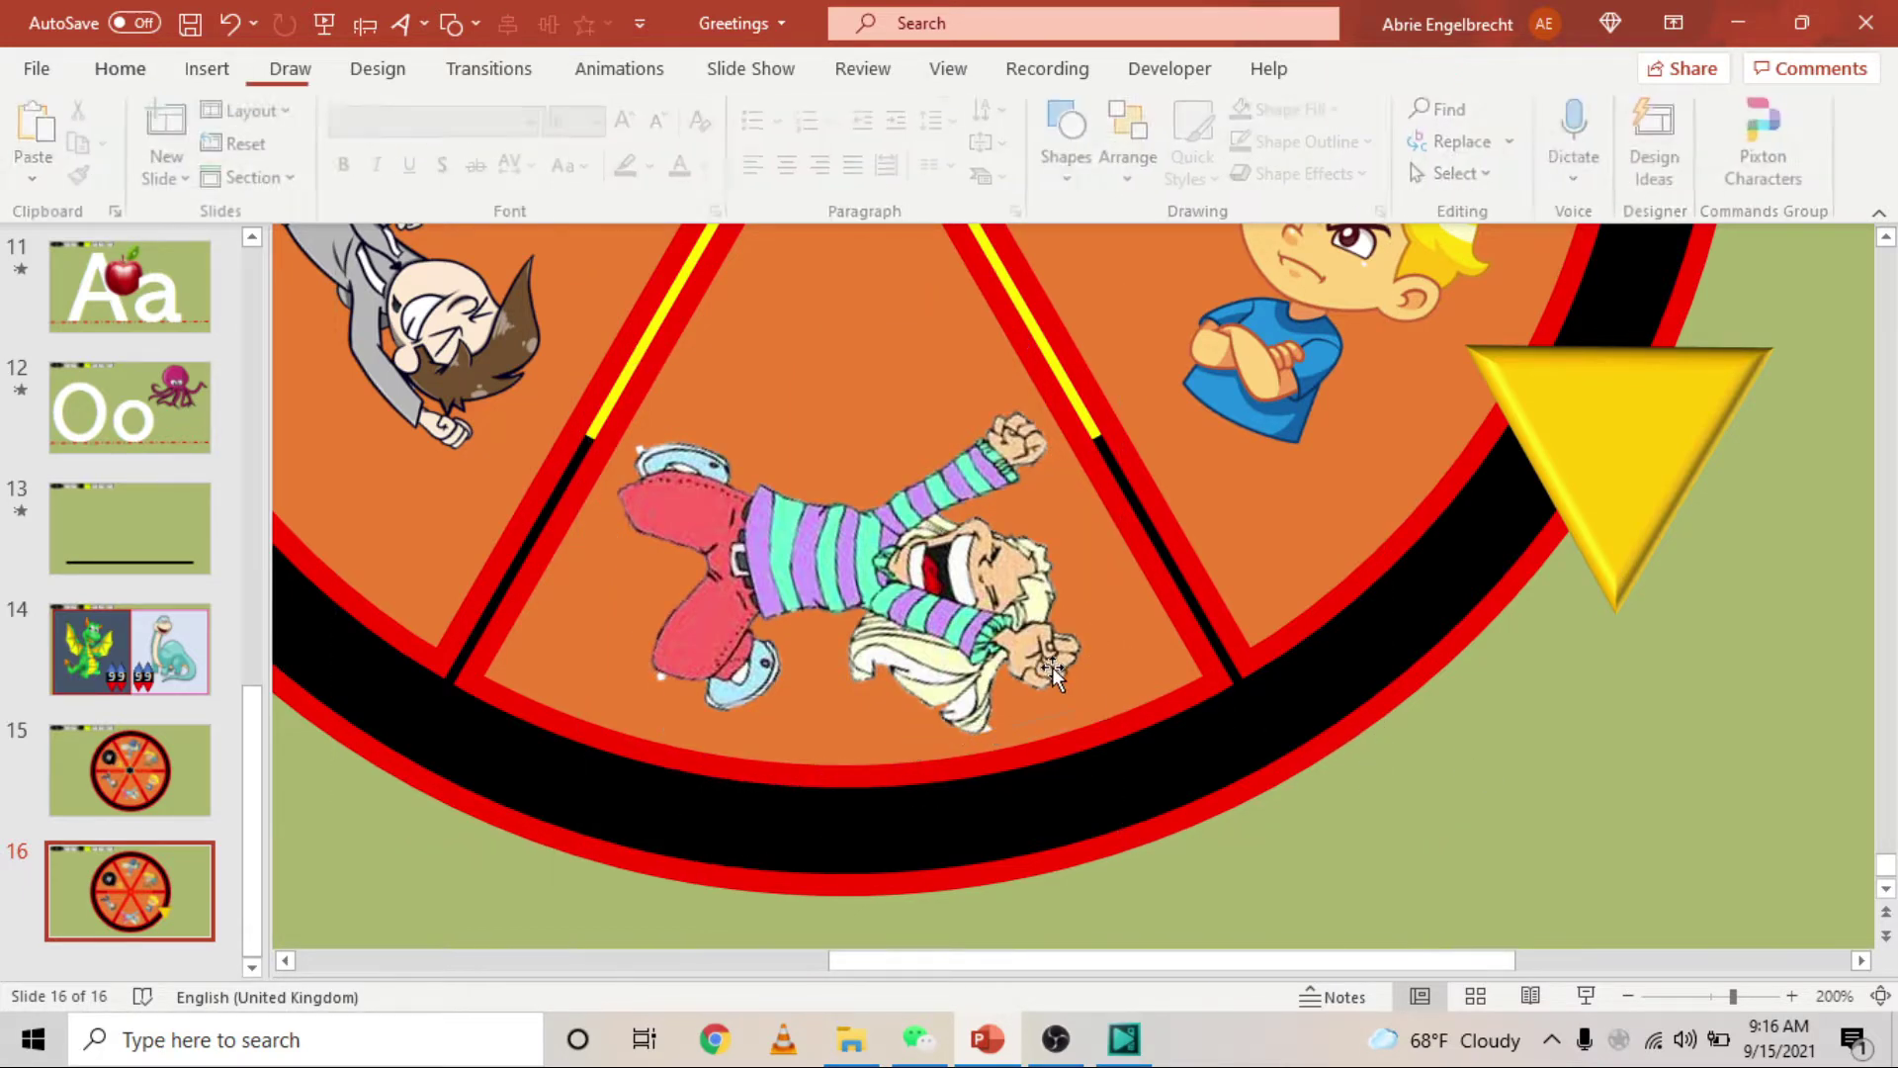
pyautogui.click(675, 813)
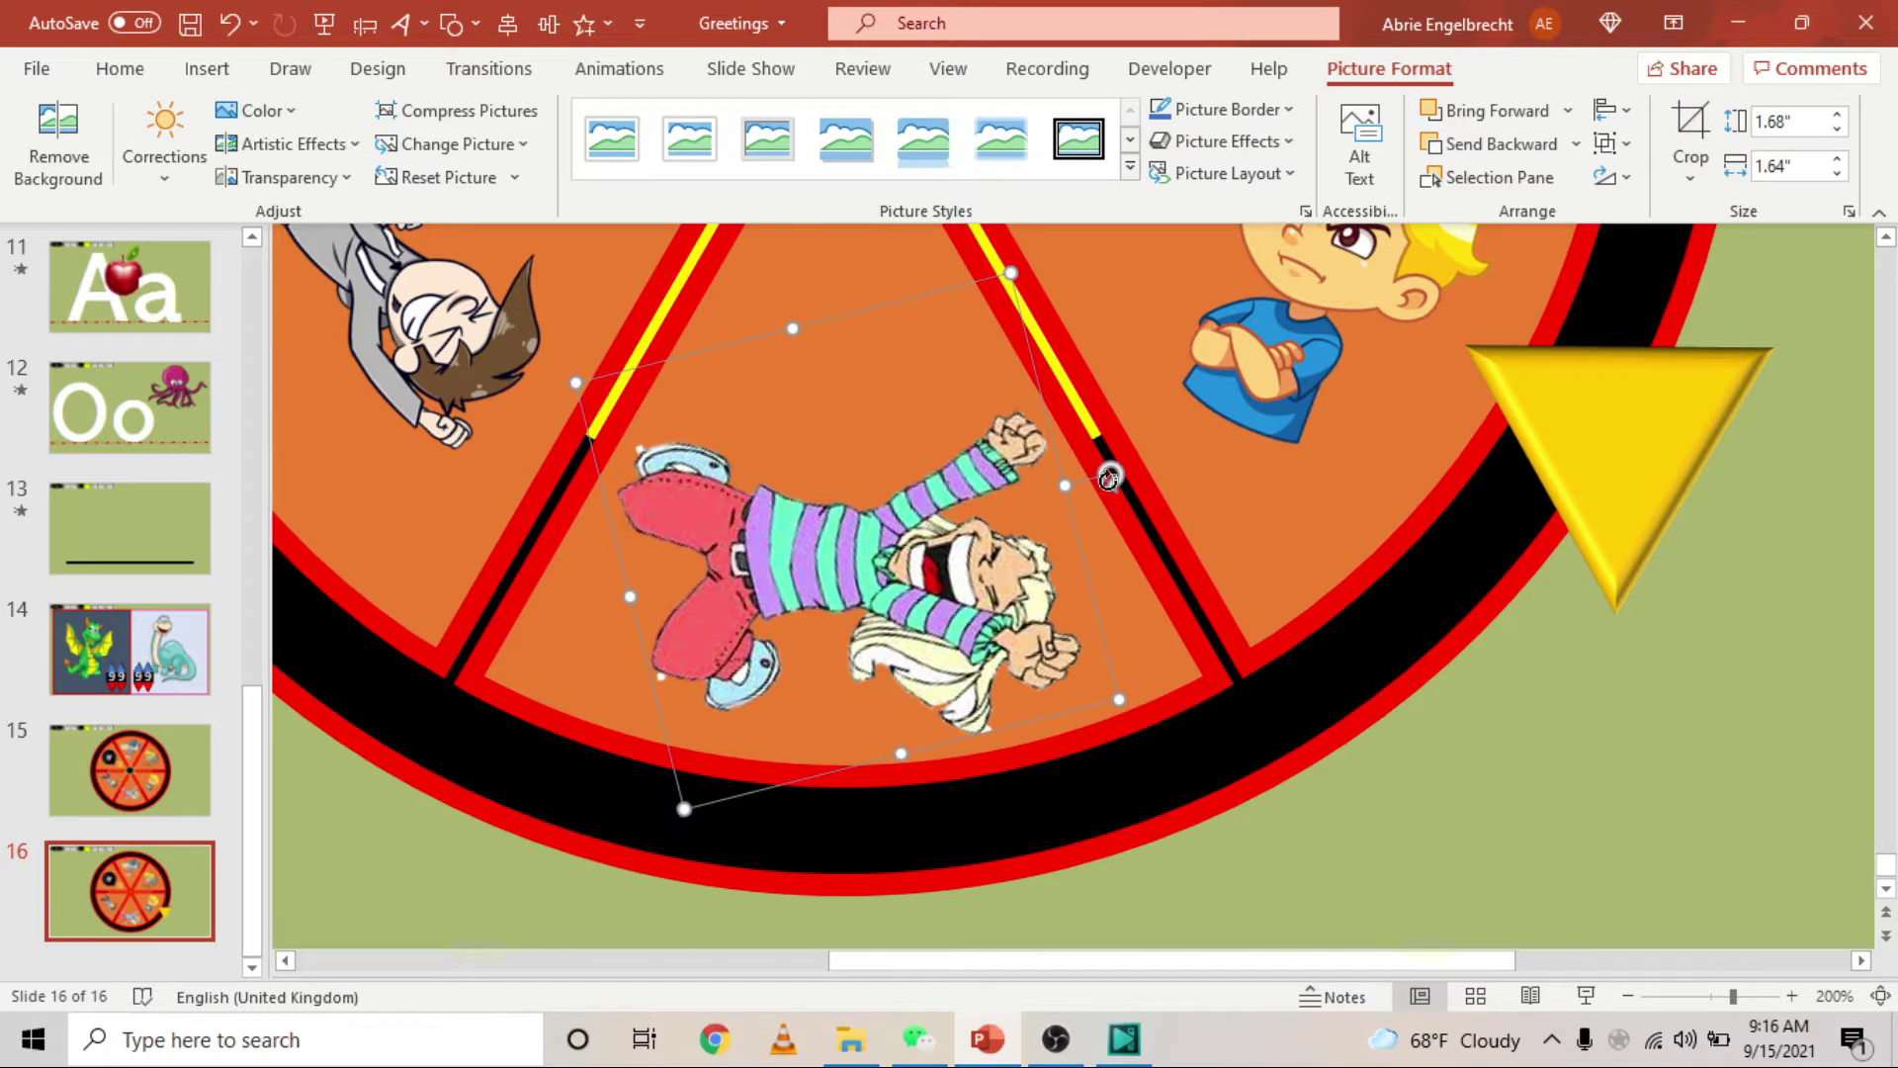
pyautogui.moveTo(1111, 476); pyautogui.dragTo(1114, 514)
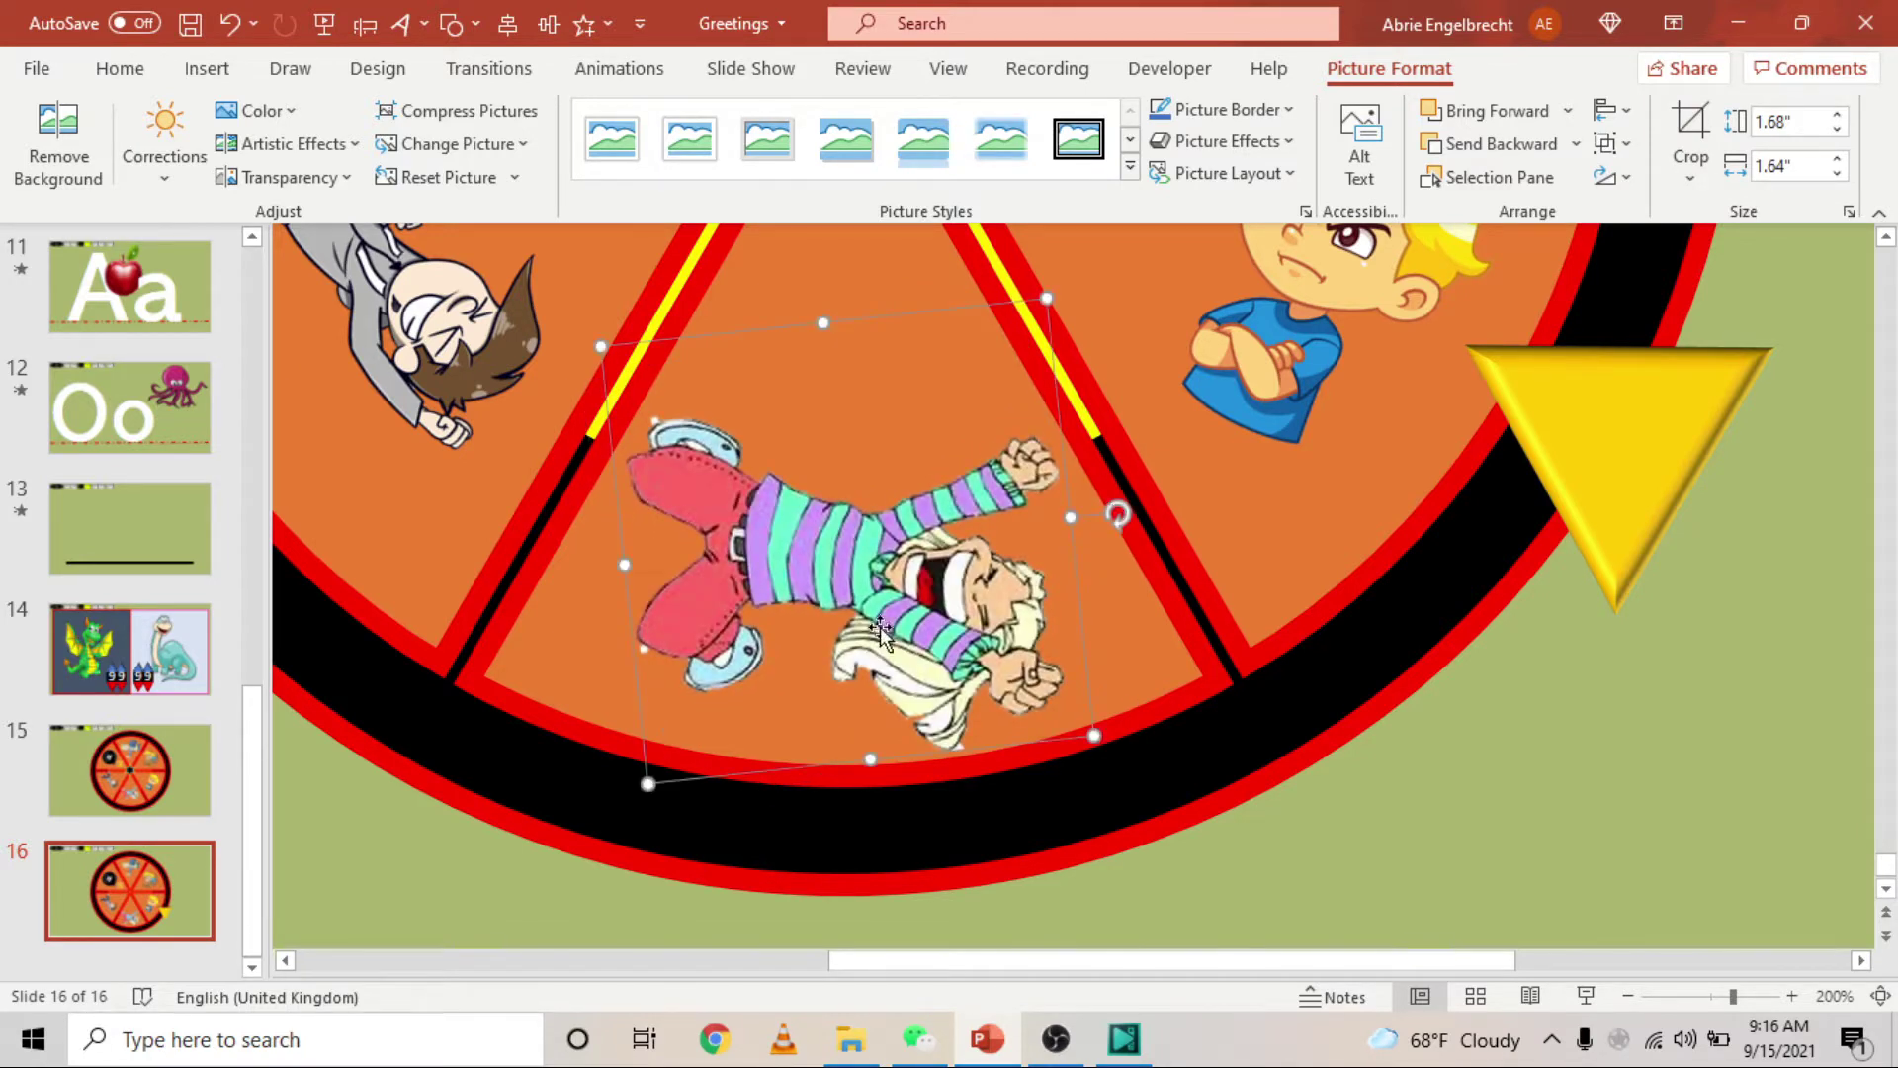
pyautogui.moveTo(880, 628); pyautogui.dragTo(890, 606)
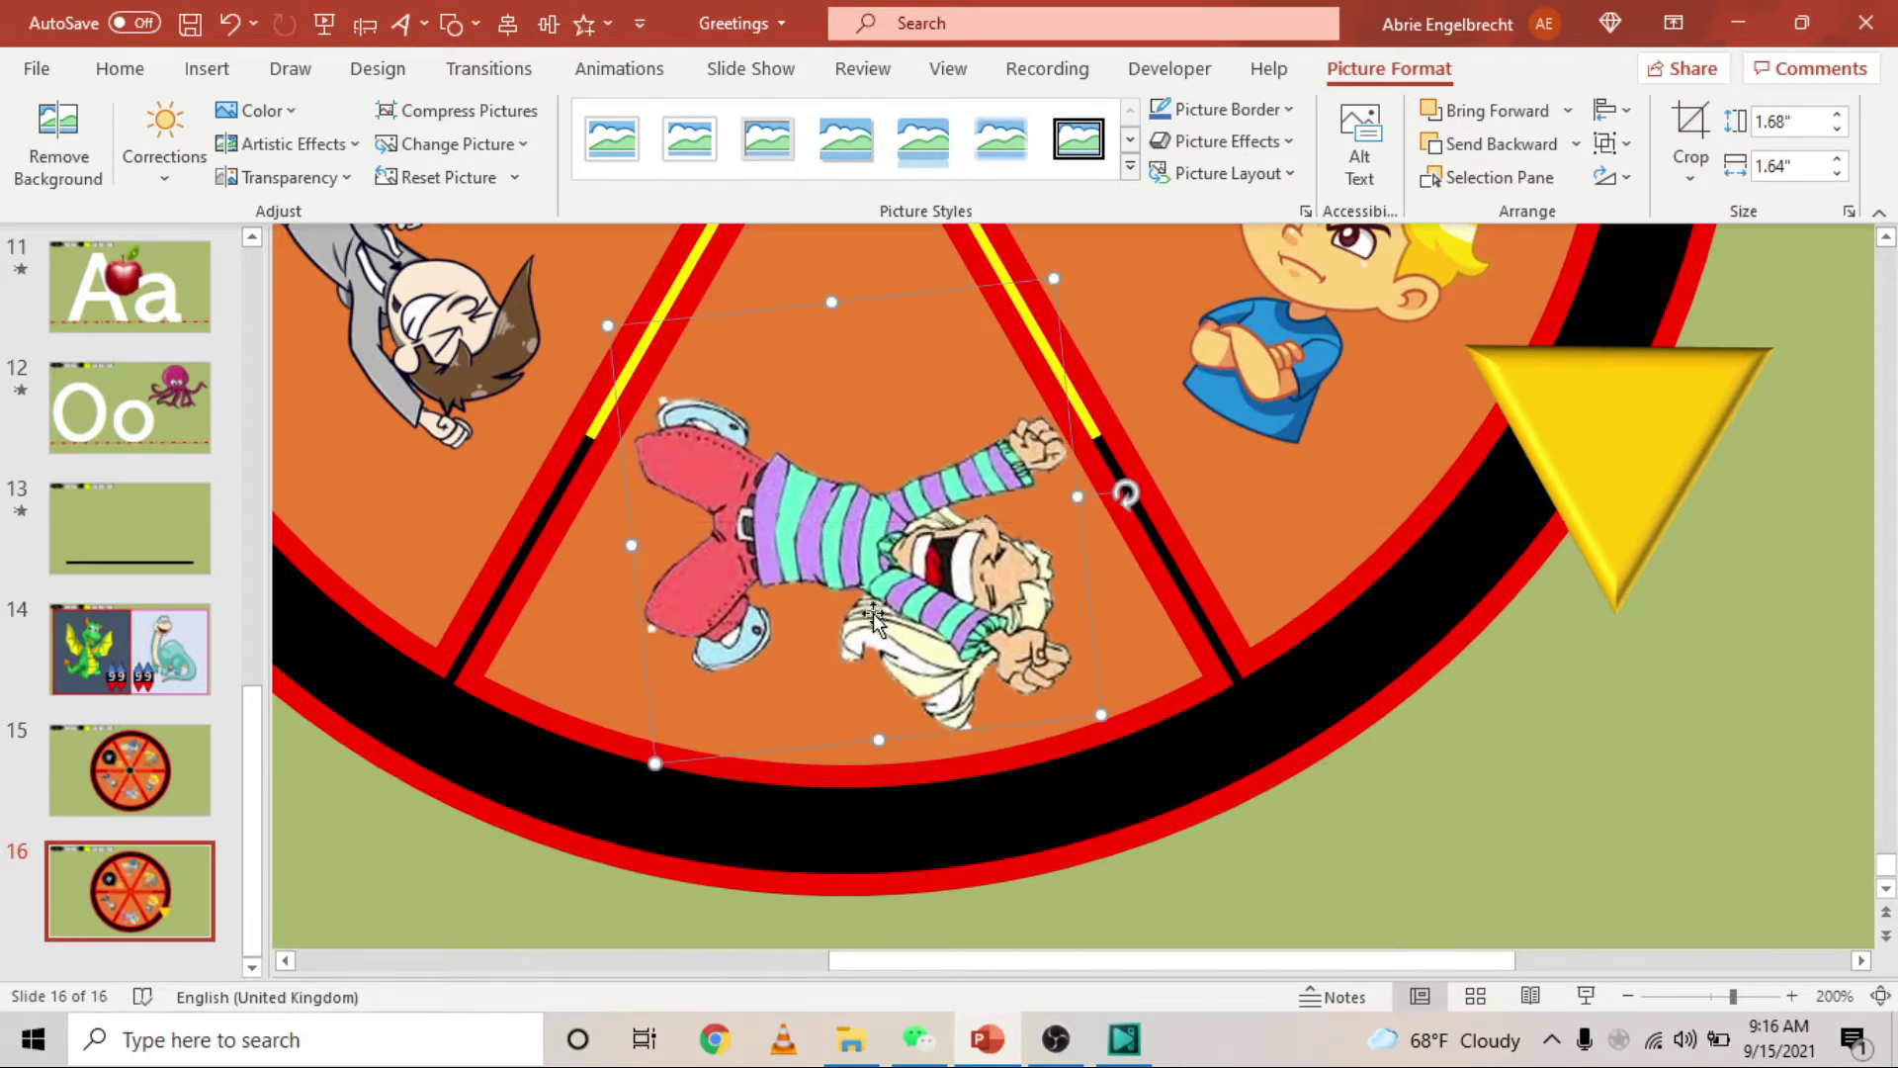
pyautogui.moveTo(656, 762)
pyautogui.mouseDown()
pyautogui.moveTo(670, 737)
pyautogui.moveTo(658, 762)
pyautogui.mouseUp()
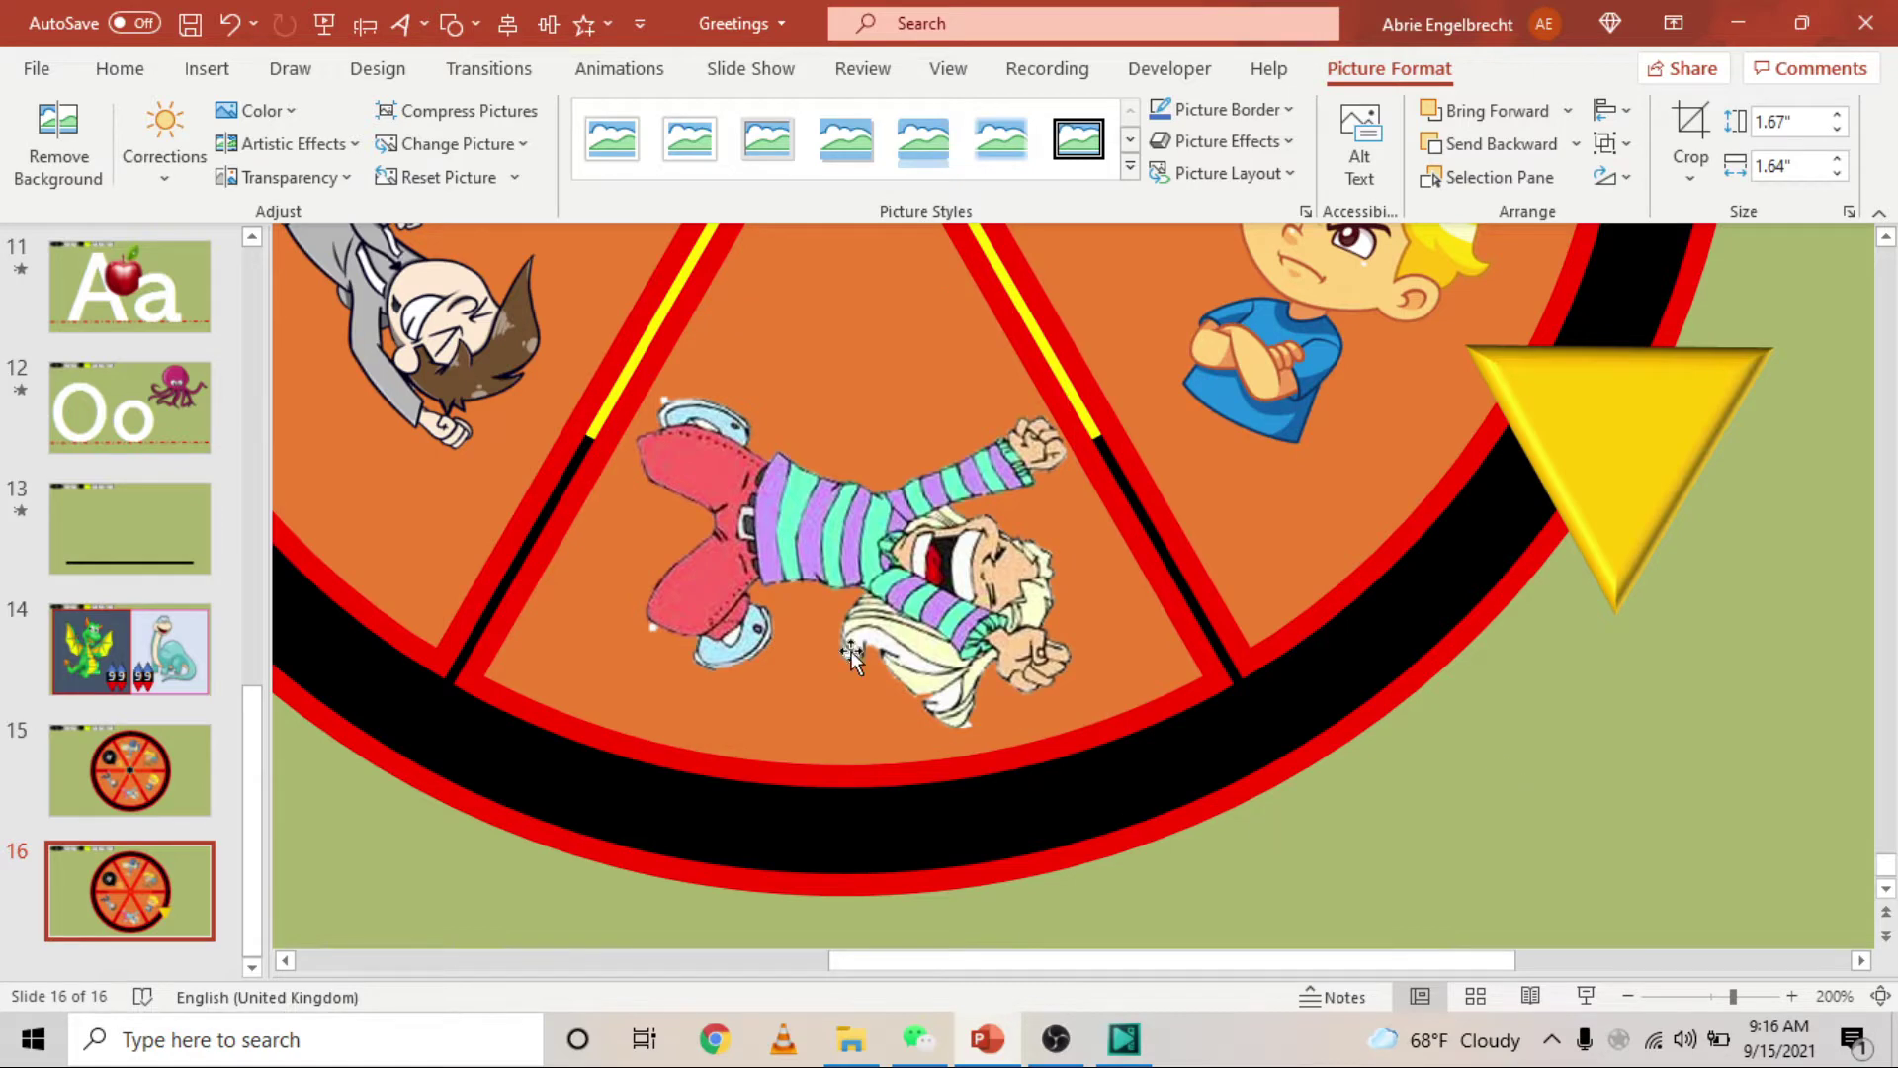
pyautogui.click(1504, 775)
# Move the falling boy picture inward within its lower wedge and adjust its rotation slightly.
pyautogui.scroll(-5, 804, 666)
pyautogui.scroll(3, 799, 667)
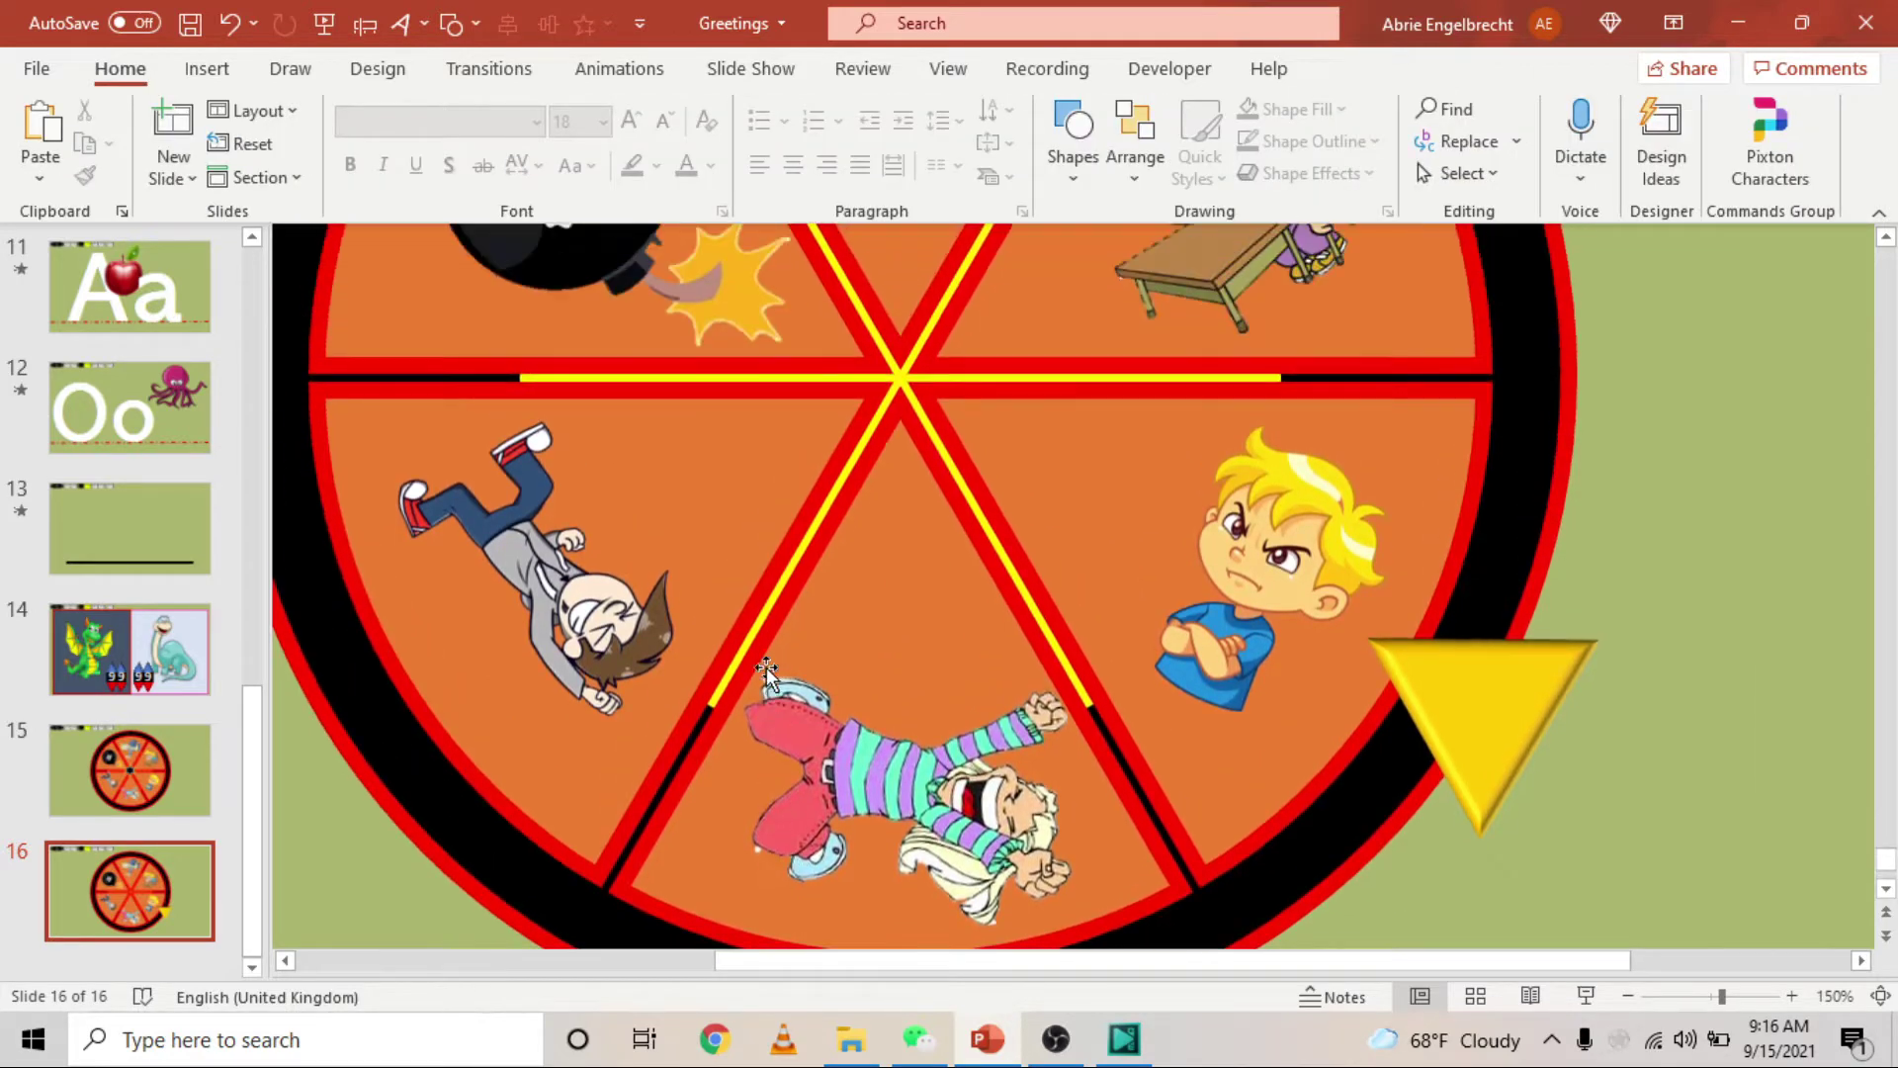
pyautogui.click(515, 596)
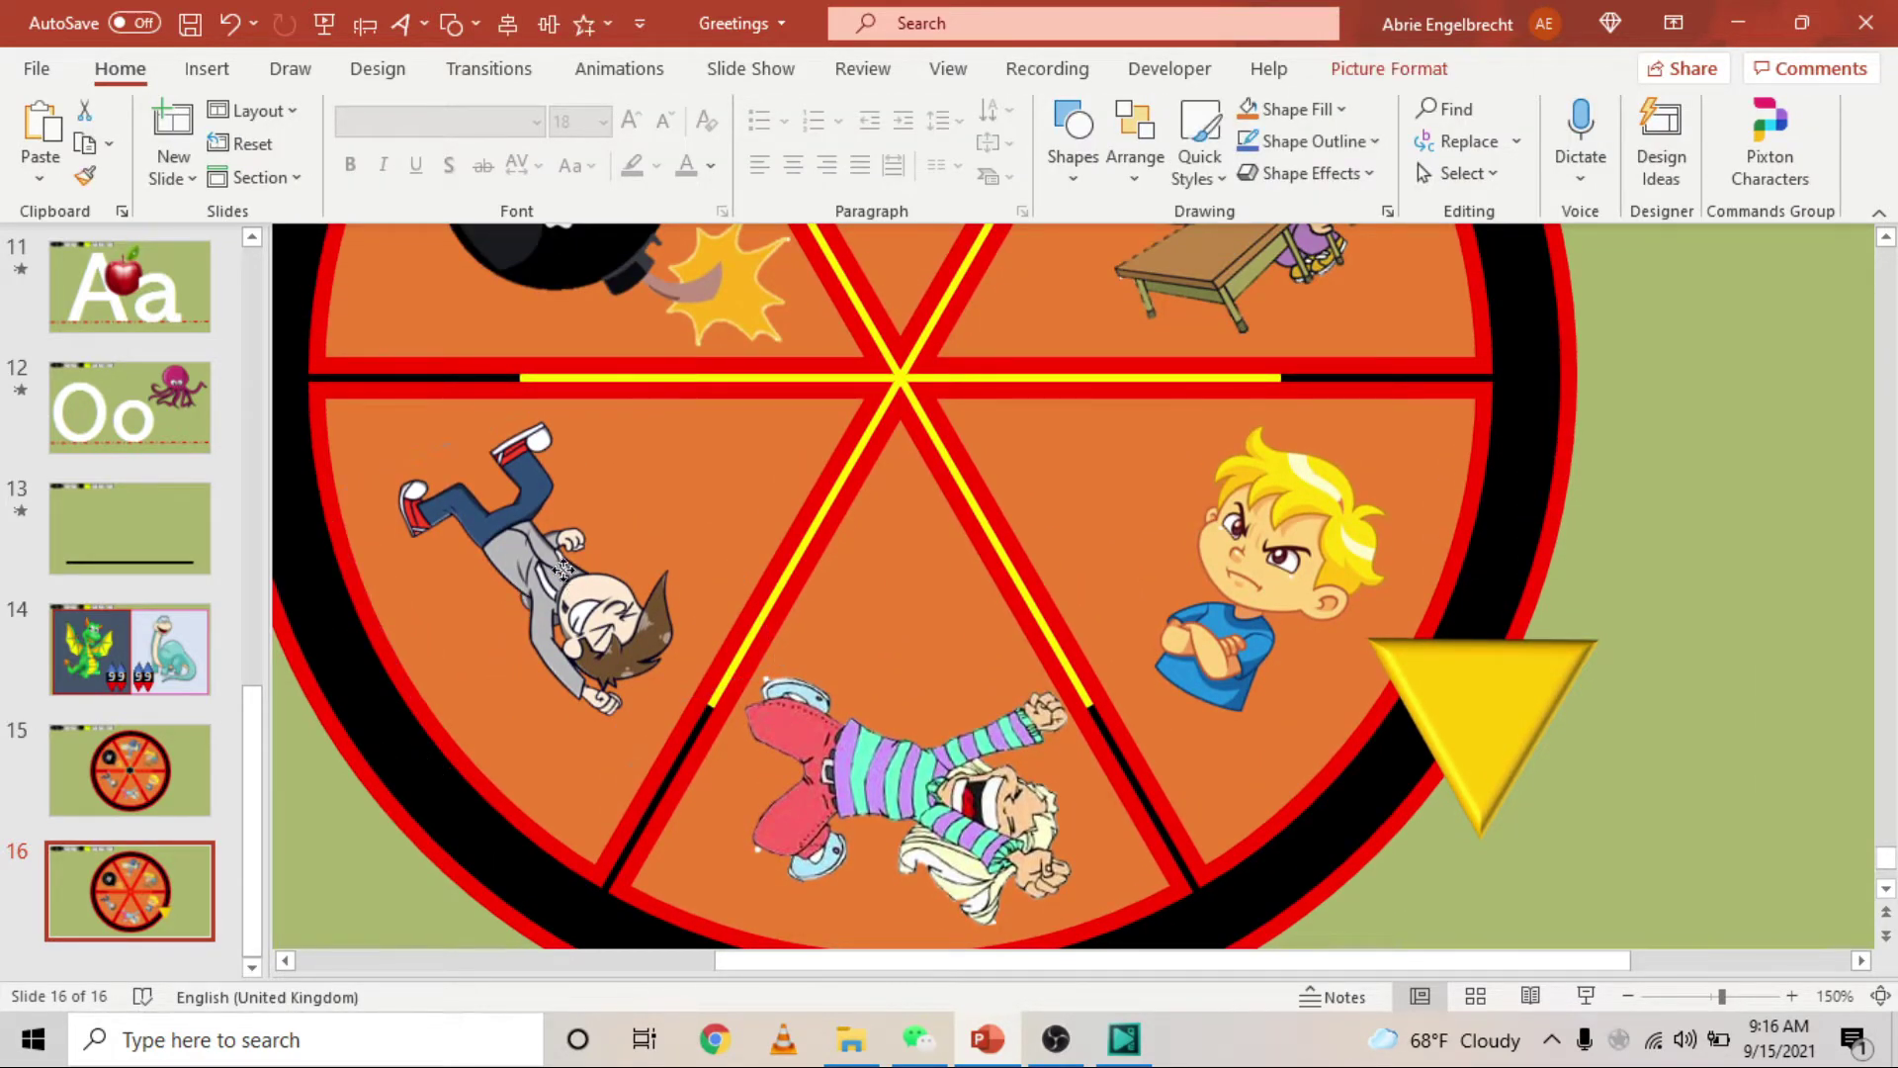
pyautogui.moveTo(514, 597); pyautogui.dragTo(584, 555)
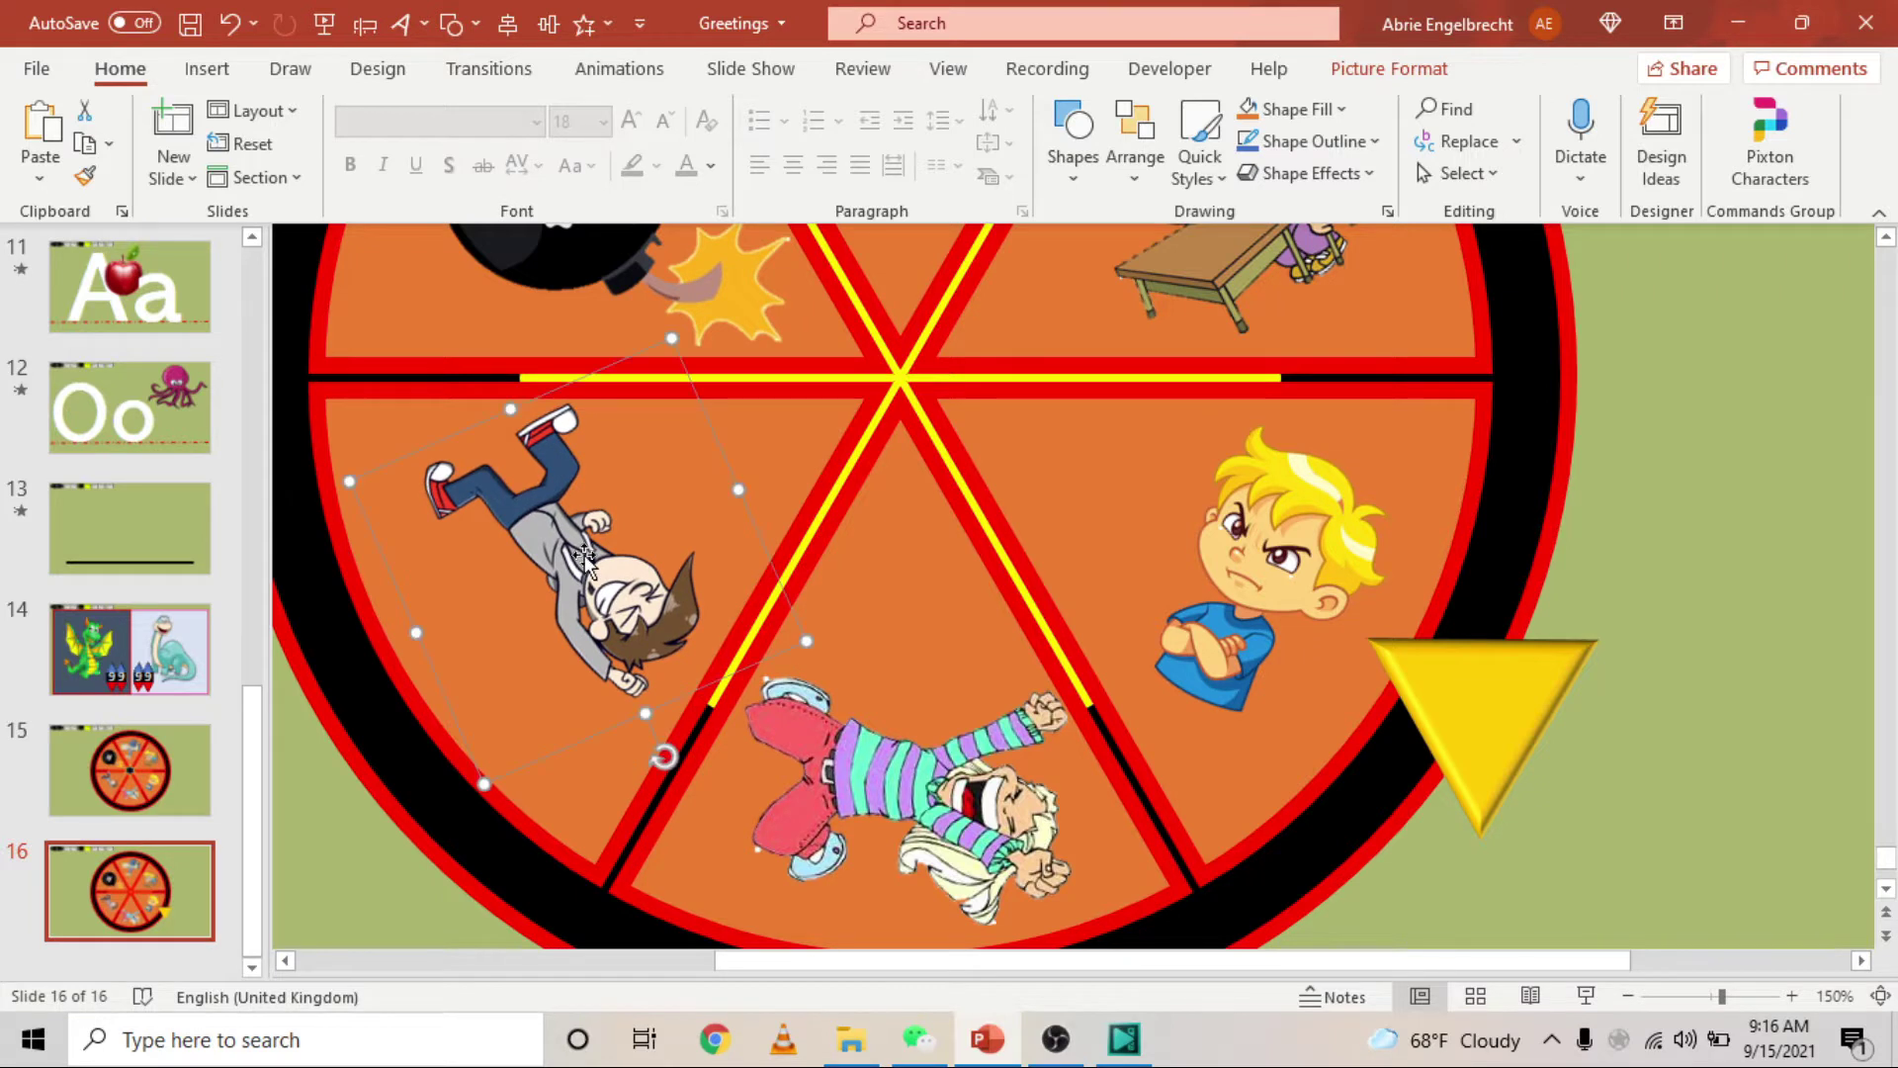
pyautogui.moveTo(664, 756)
pyautogui.mouseDown()
pyautogui.moveTo(648, 764)
pyautogui.moveTo(666, 752)
pyautogui.mouseUp()
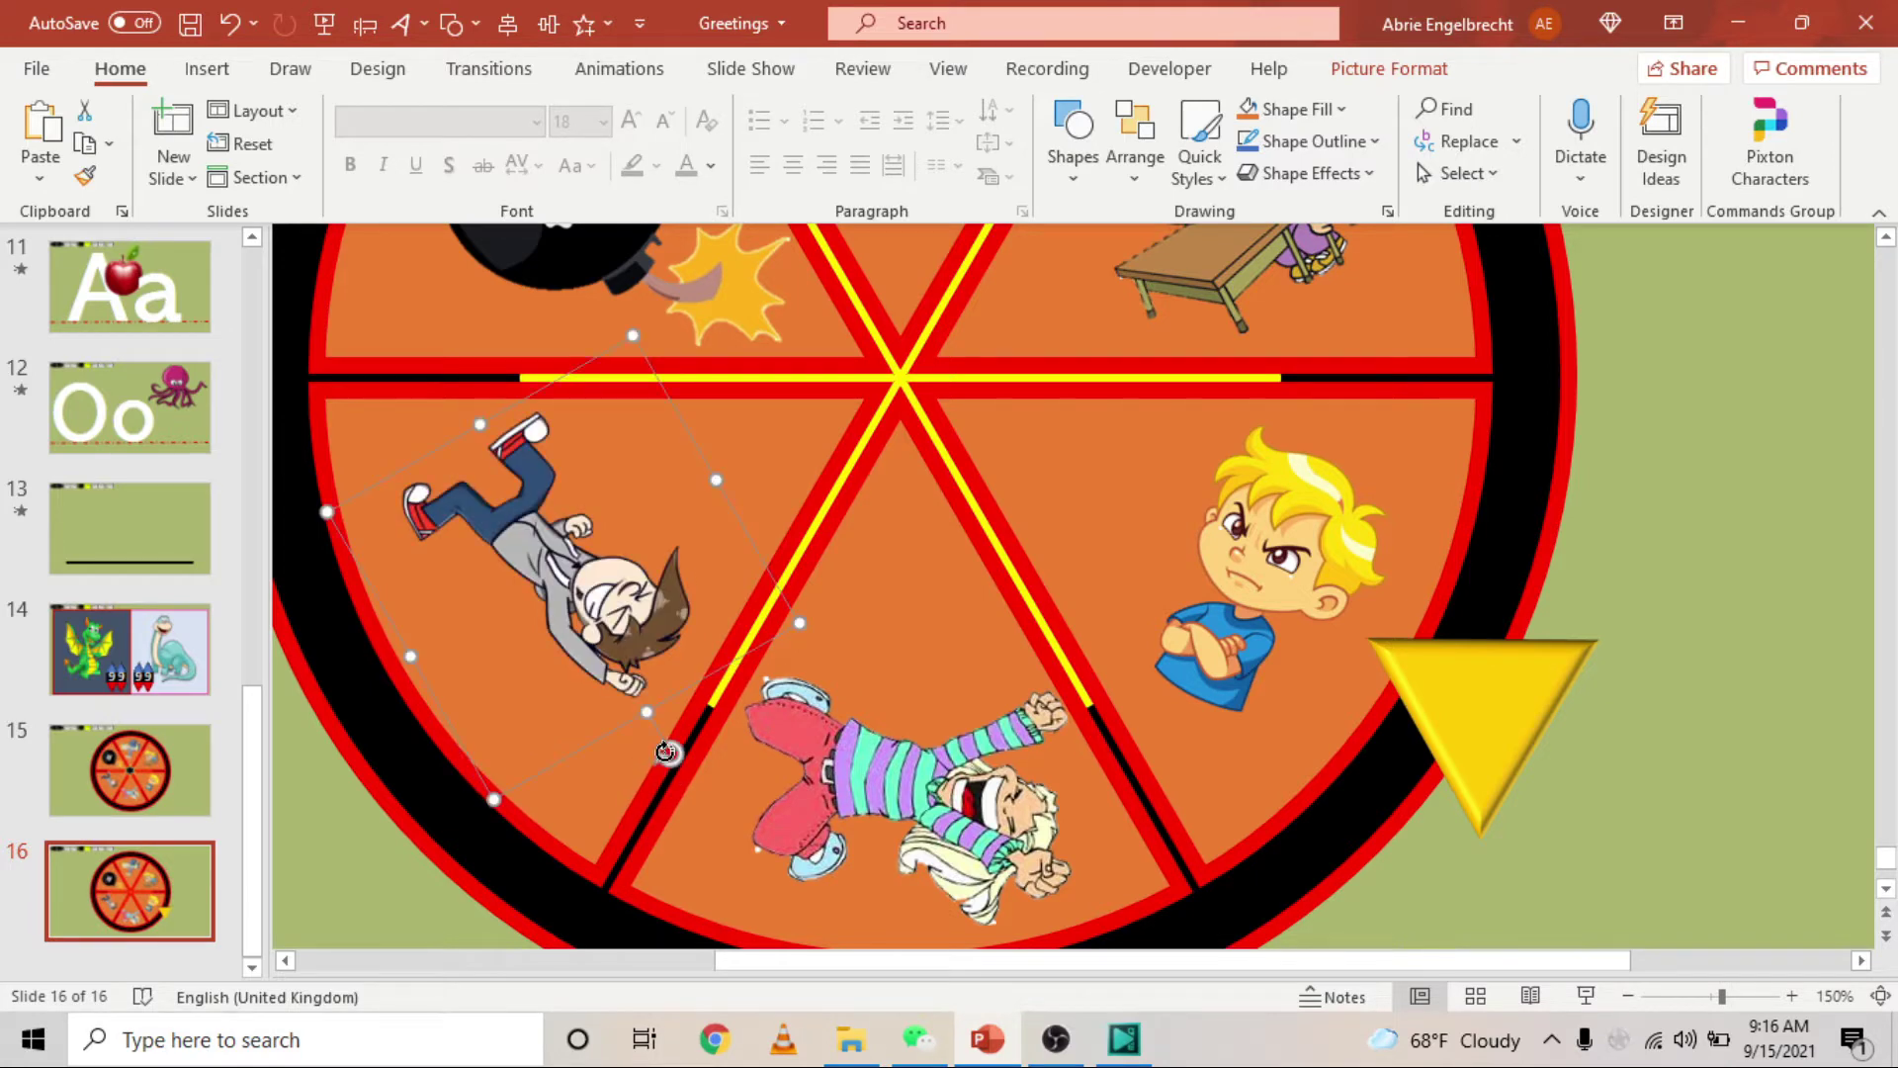
# Deselect the falling boy picture and save the presentation.
pyautogui.scroll(3, 581, 593)
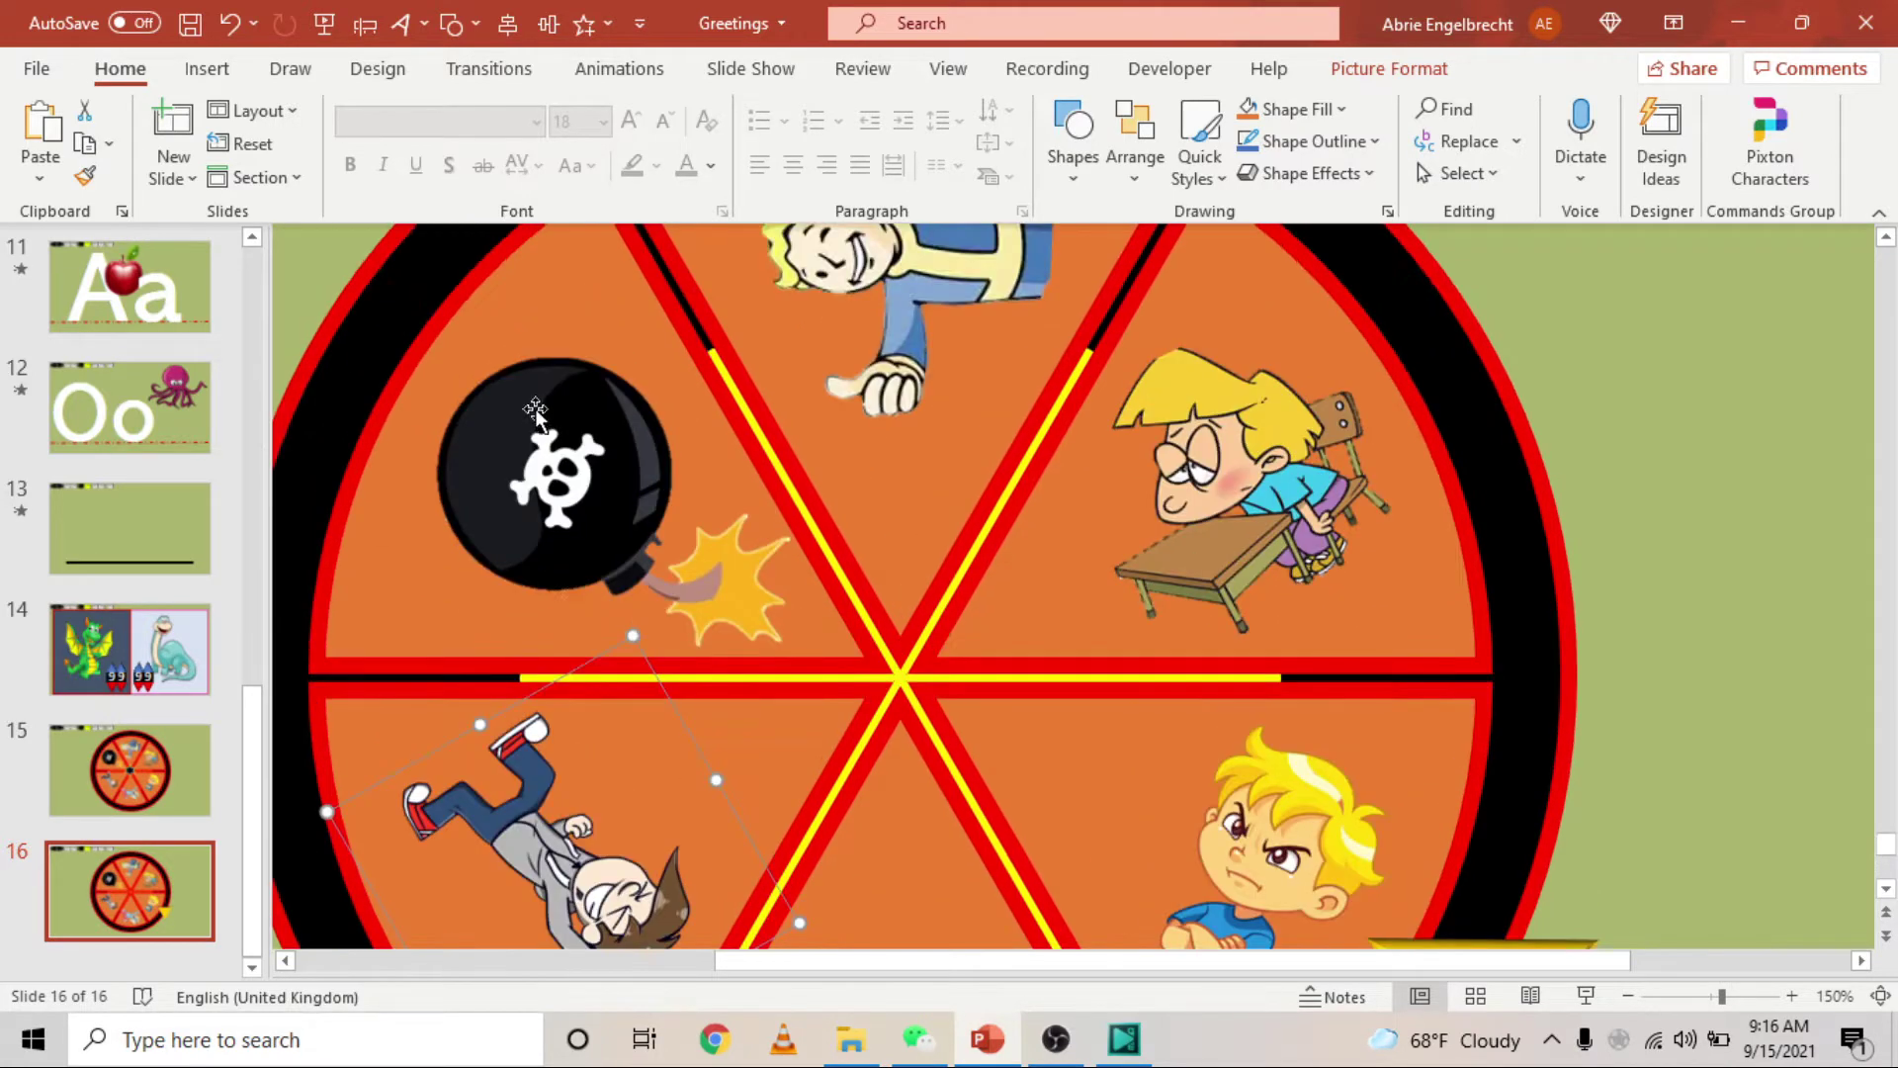
pyautogui.scroll(-1, 1243, 569)
pyautogui.scroll(-5, 1243, 570)
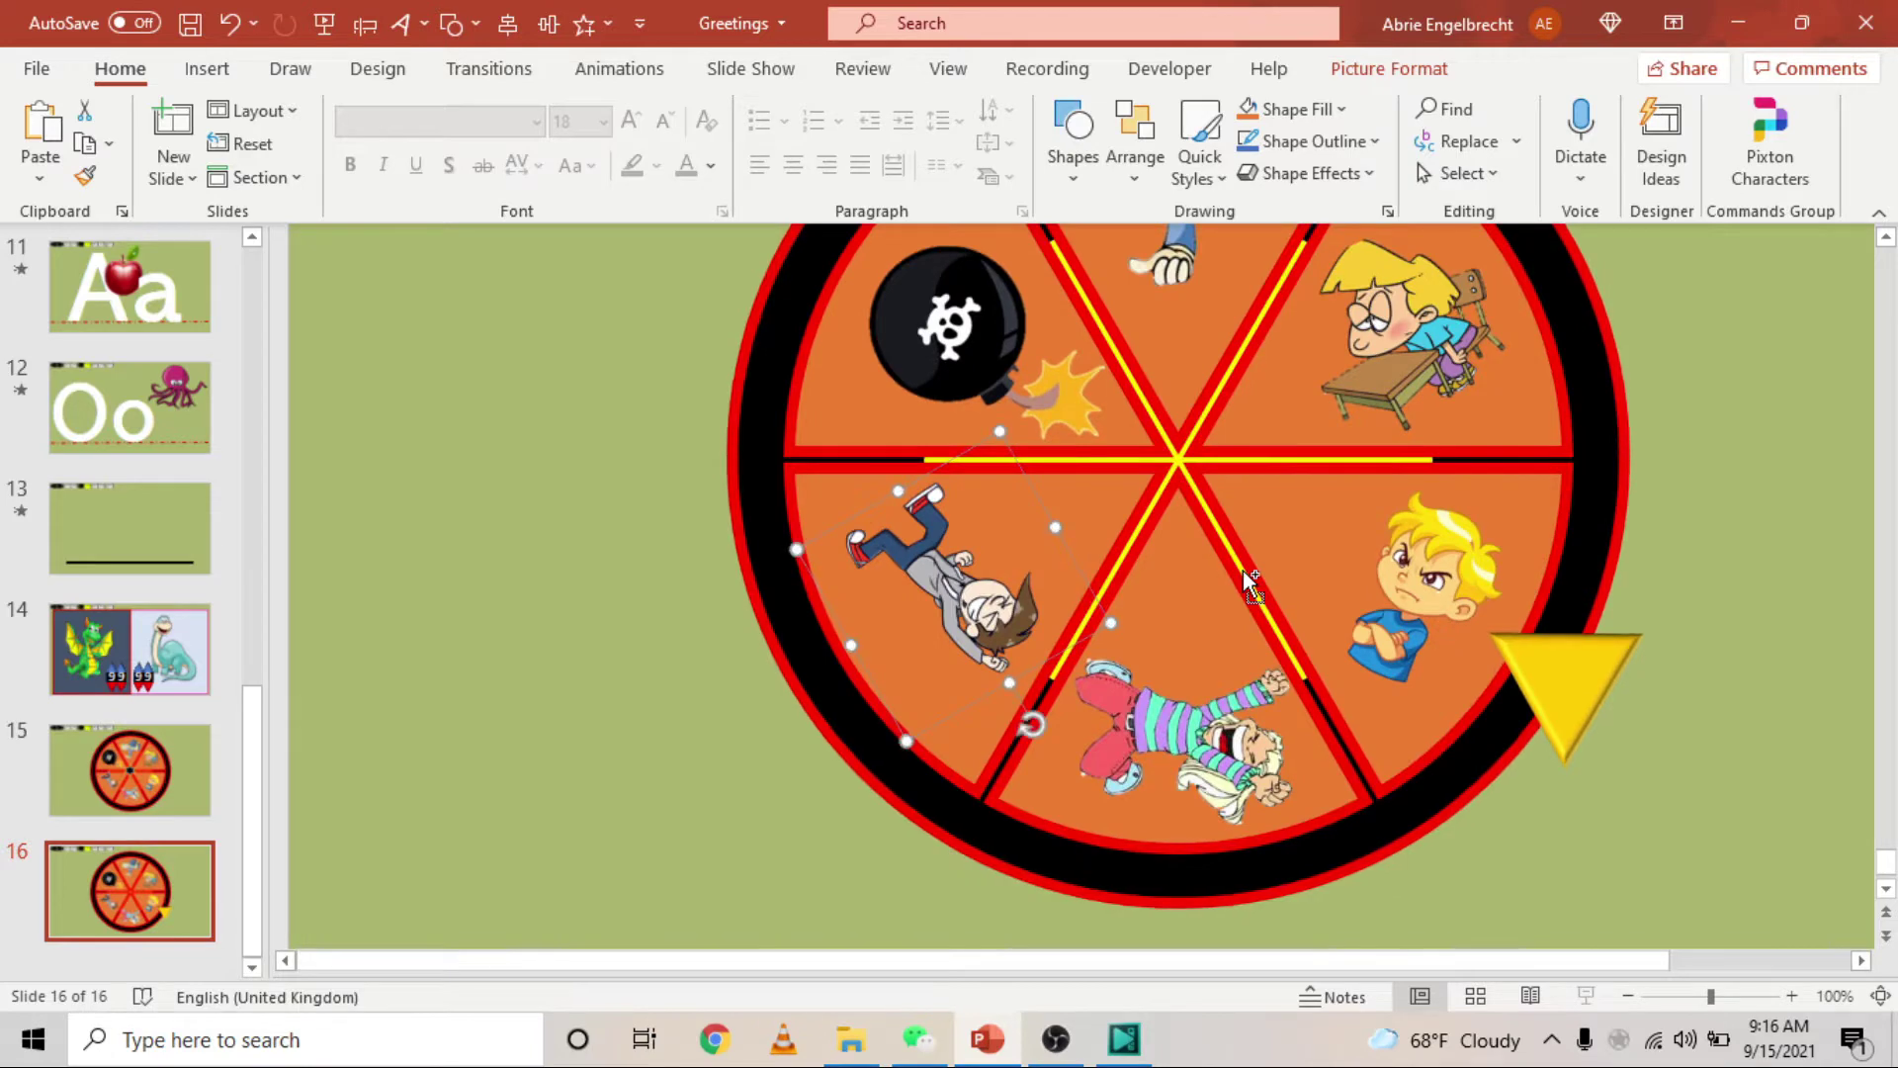
pyautogui.scroll(-2, 1242, 569)
pyautogui.click(1623, 433)
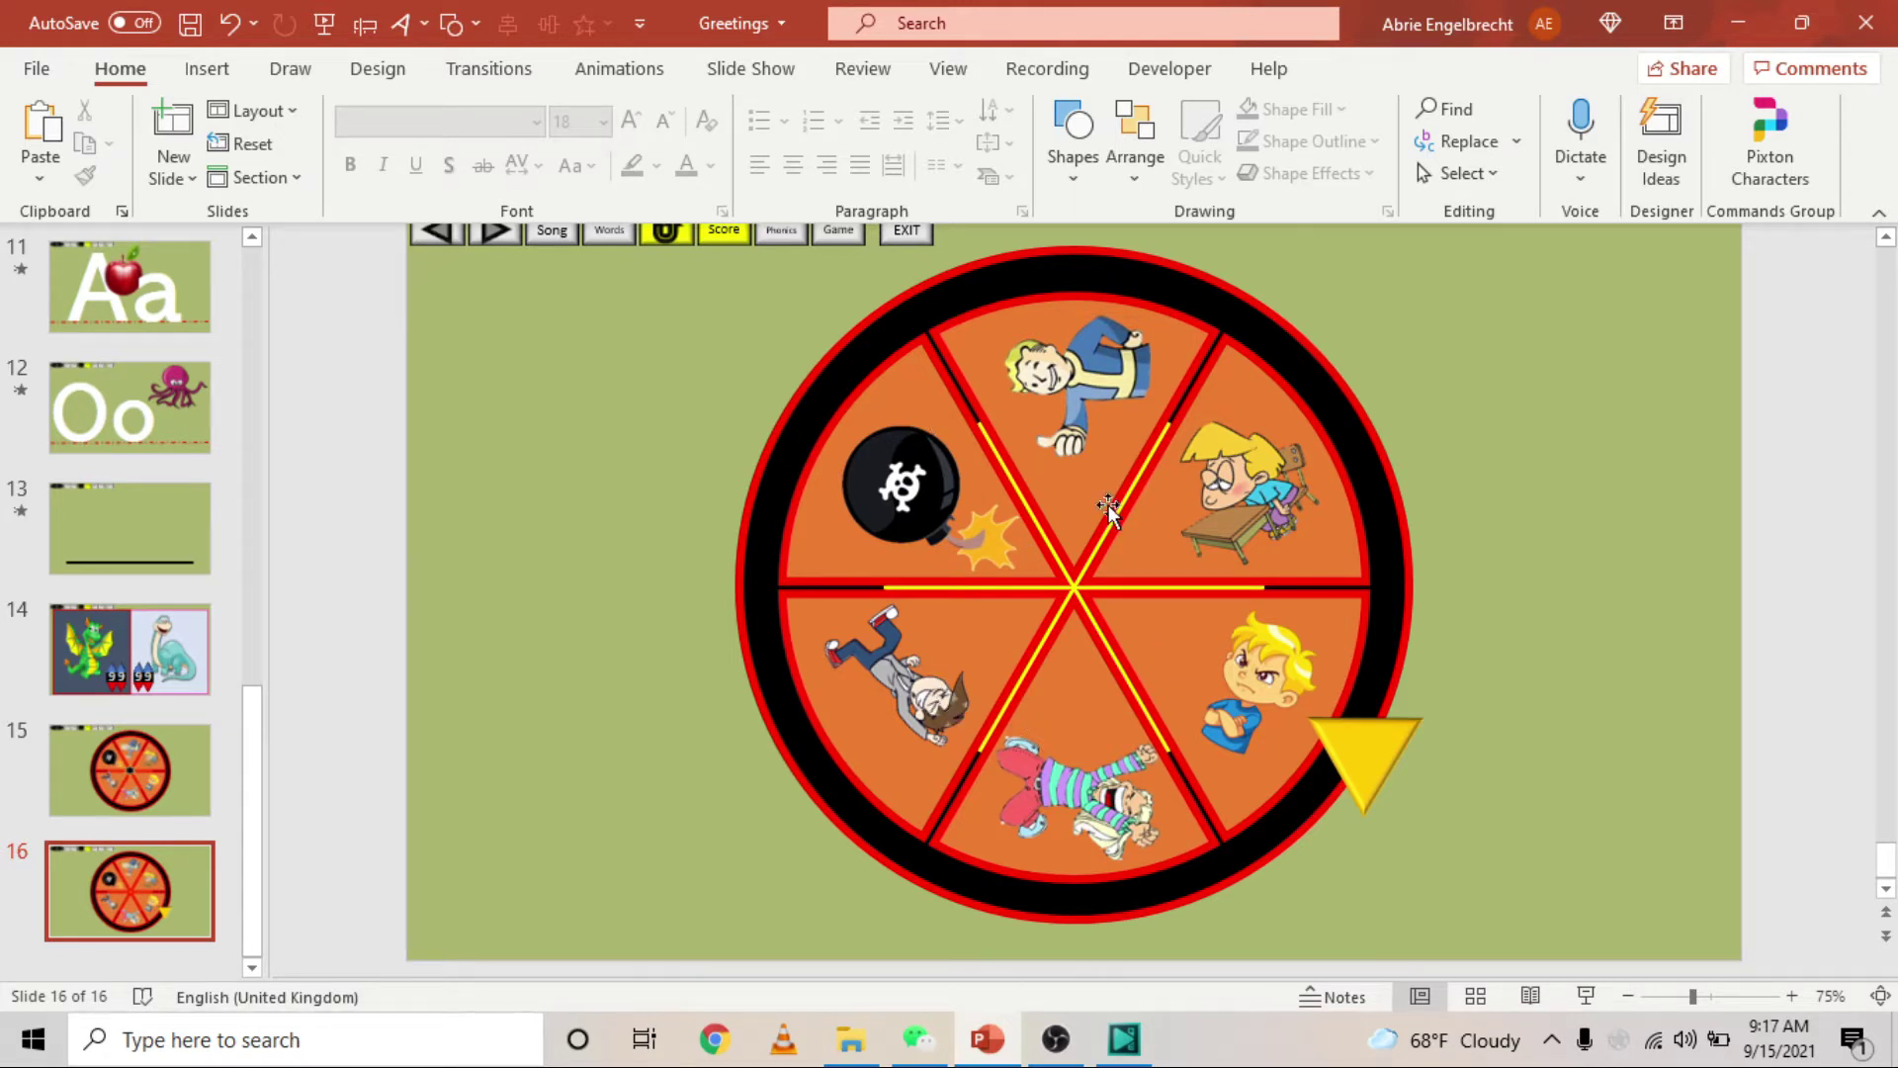
pyautogui.click(189, 24)
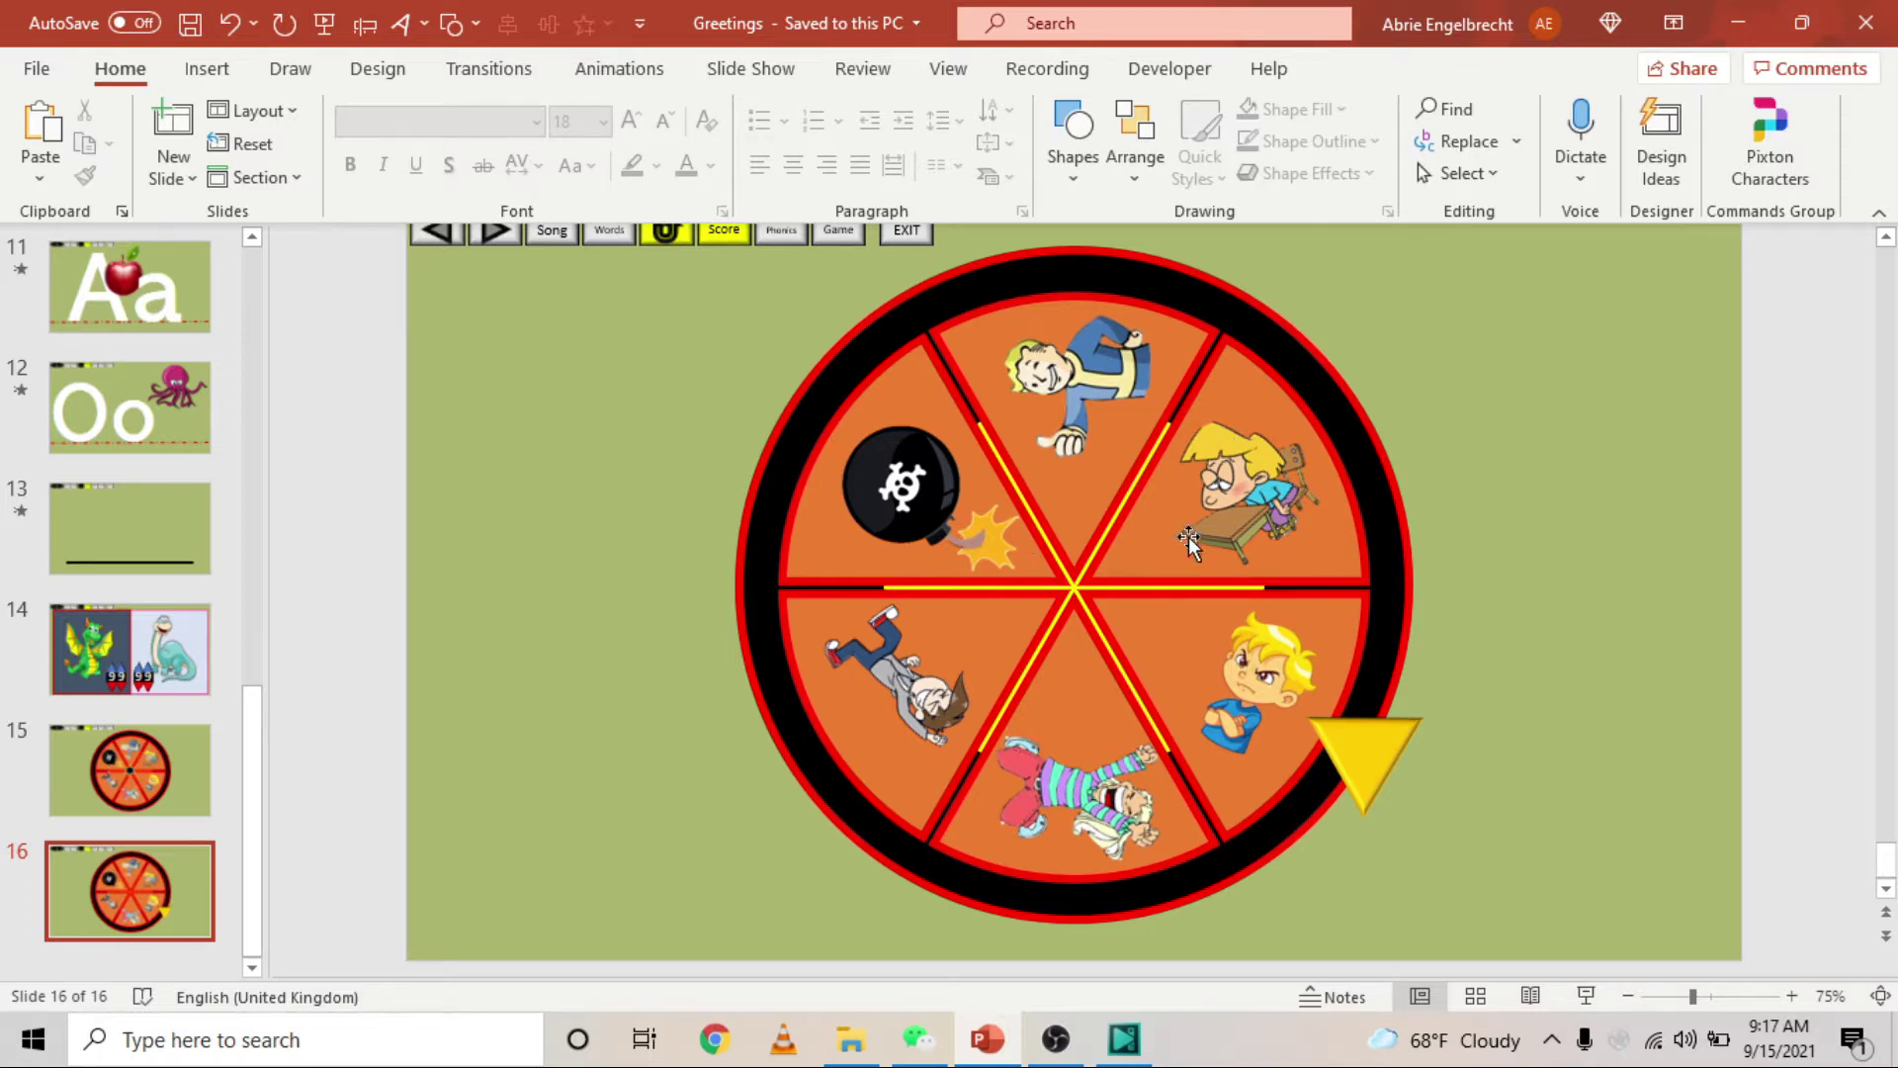
# Select the wheel pictures and the yellow triangle one at a time to check that they are separate objects.
pyautogui.click(1273, 703)
pyautogui.click(1266, 490)
pyautogui.click(1073, 371)
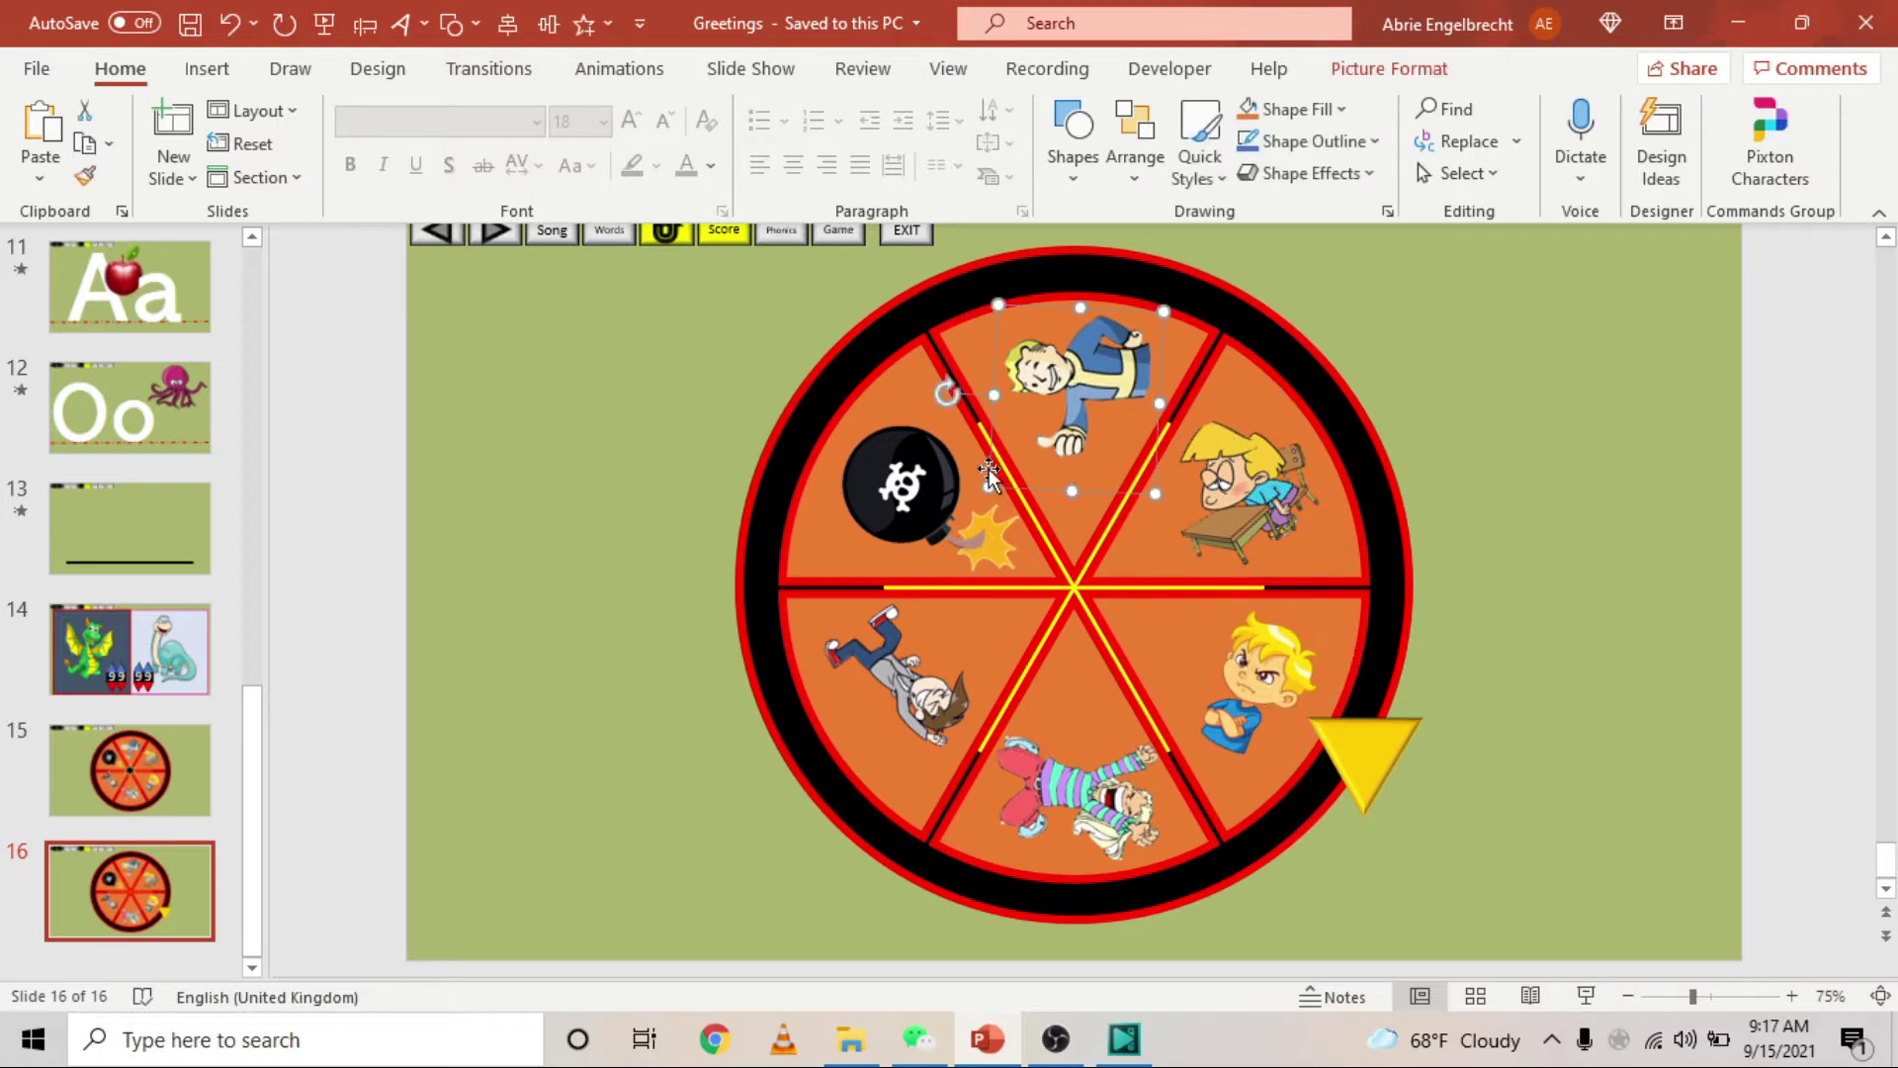
pyautogui.click(944, 480)
pyautogui.click(1540, 473)
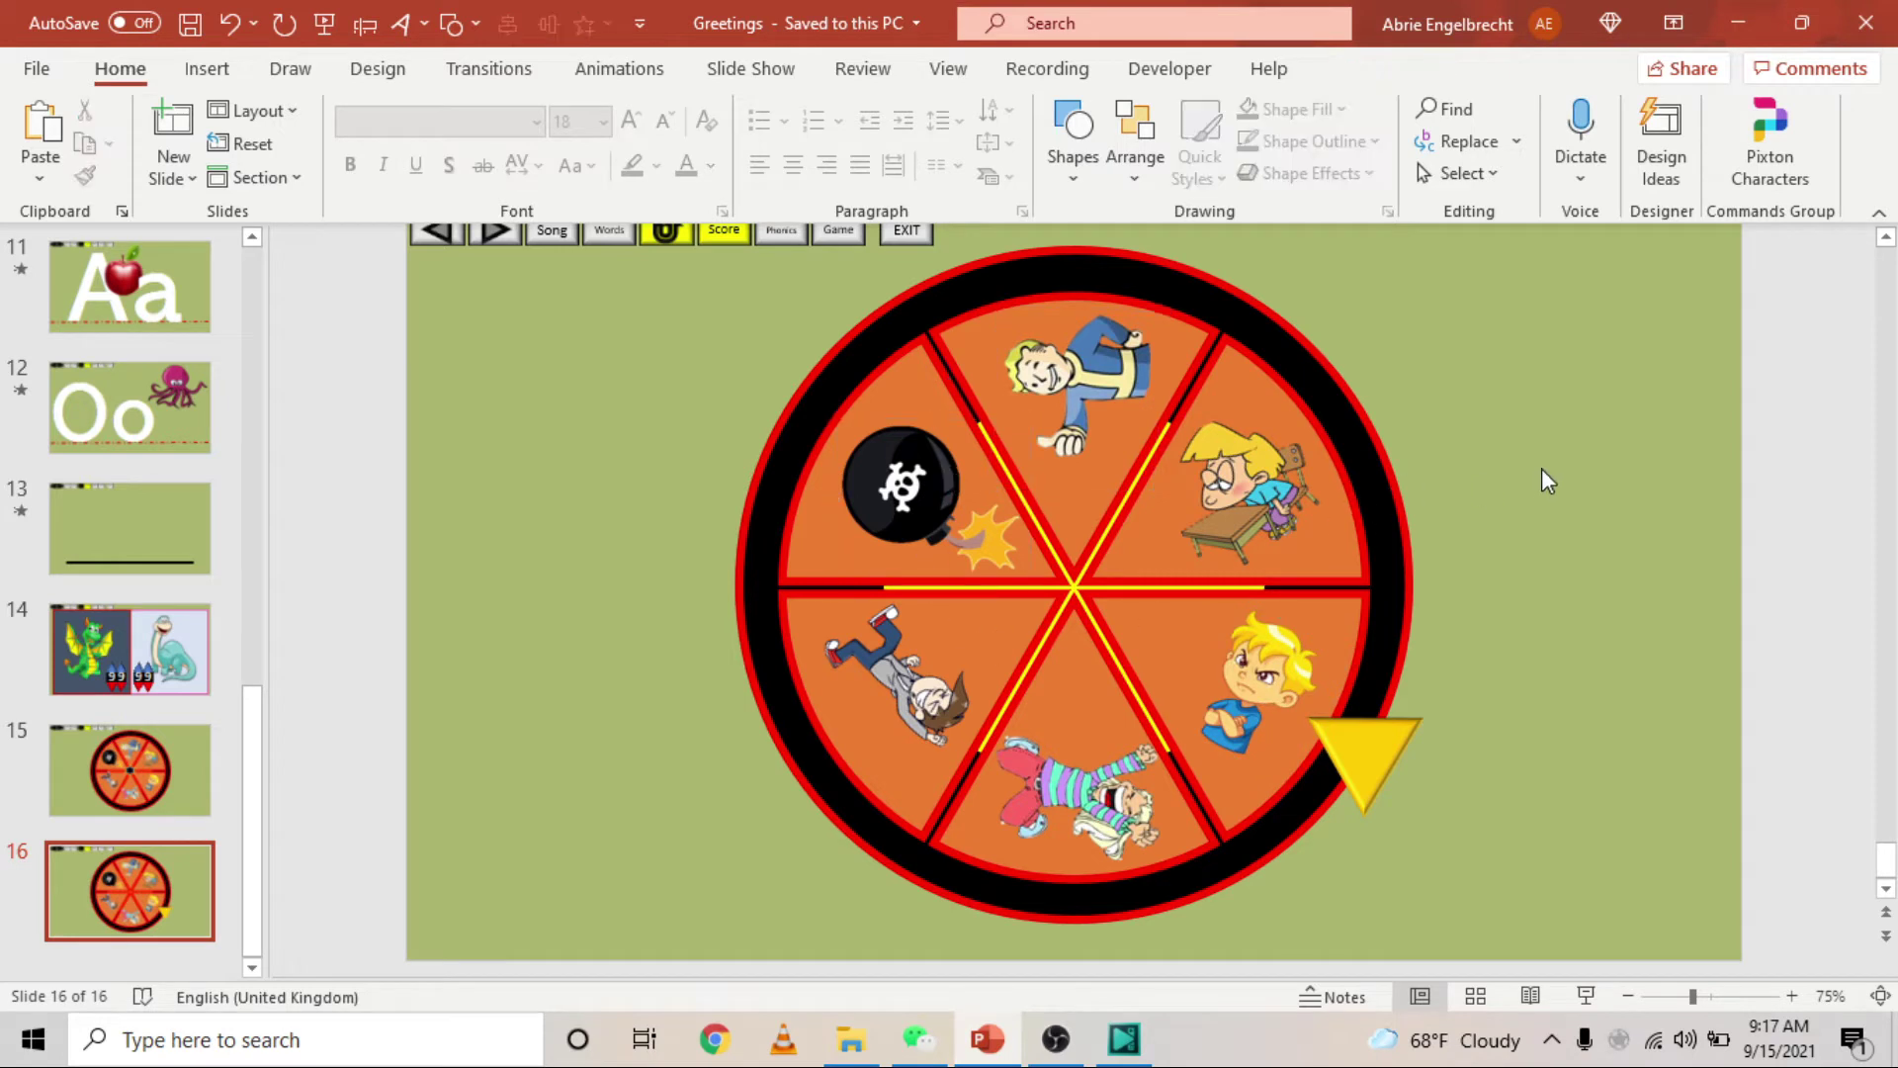
pyautogui.click(1353, 743)
pyautogui.click(1497, 687)
pyautogui.click(1285, 525)
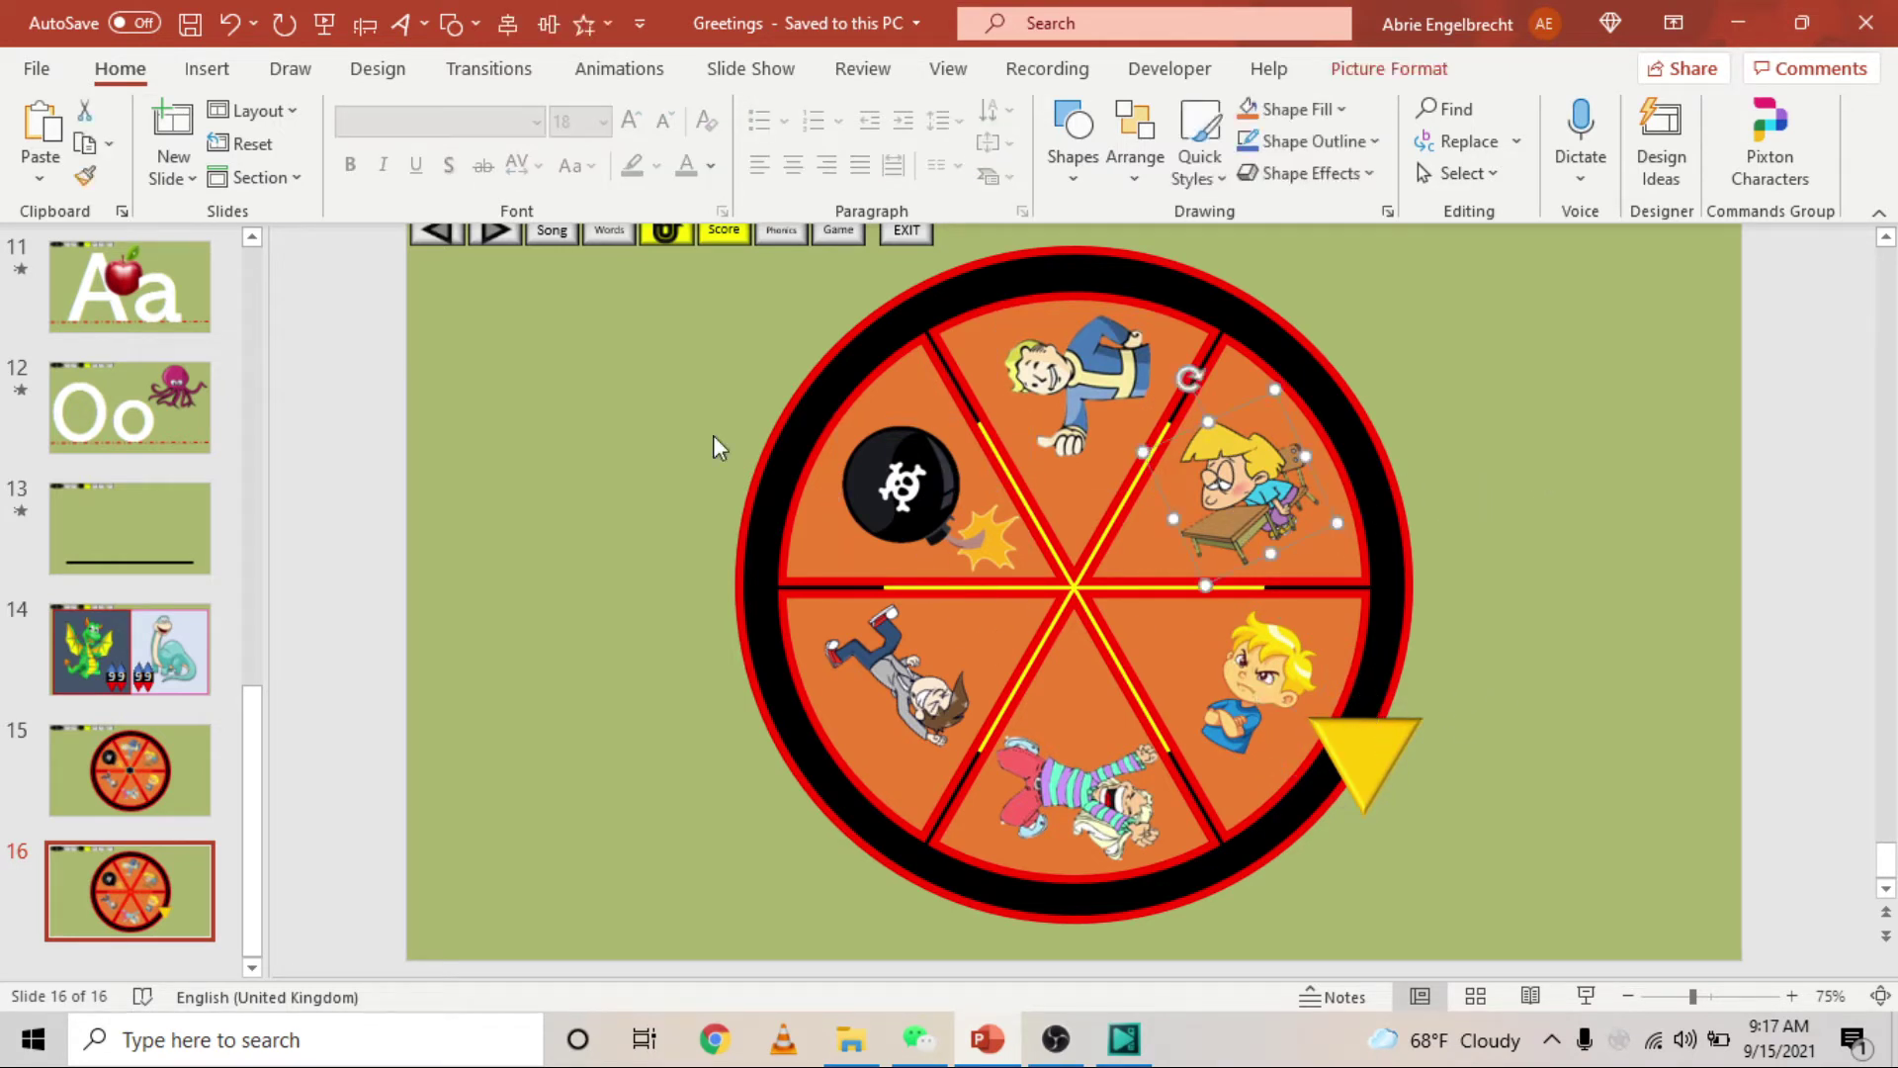
pyautogui.click(638, 621)
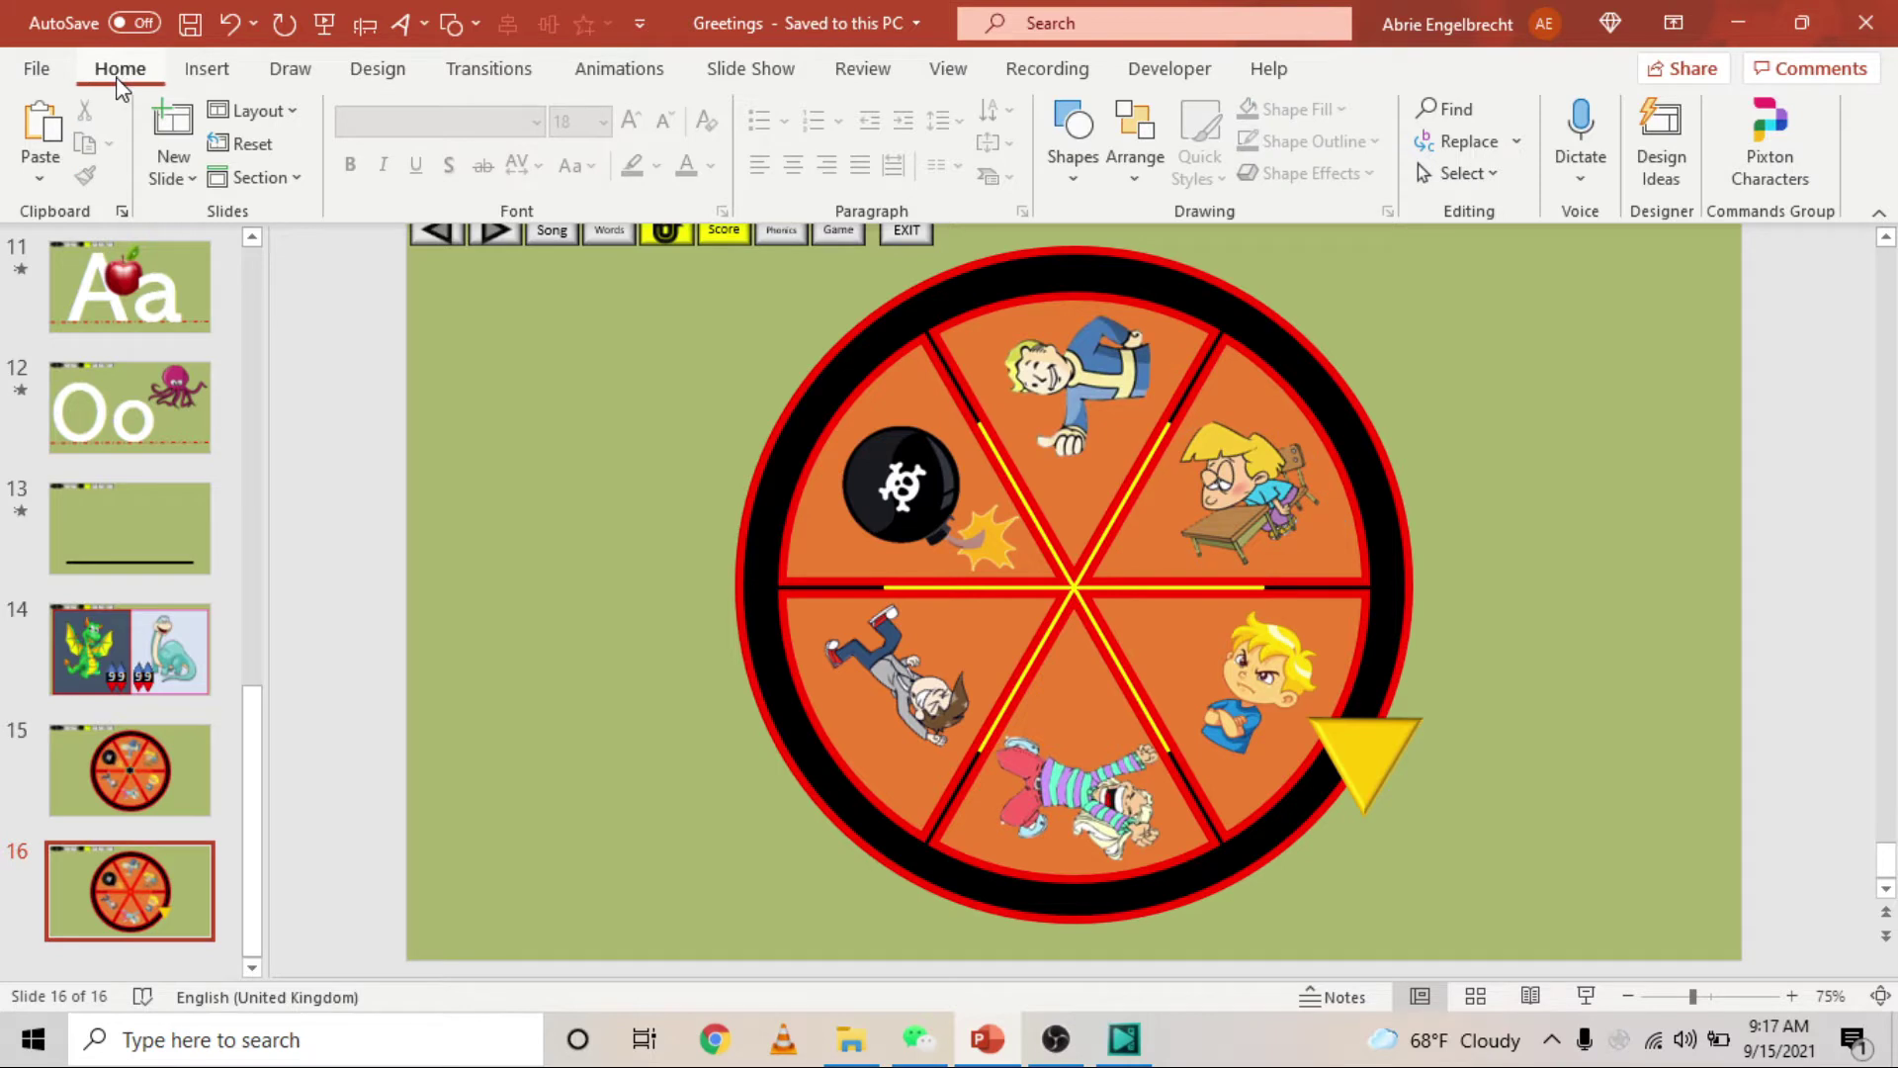
# Open the Selection Pane for the slide's objects.
pyautogui.click(1490, 176)
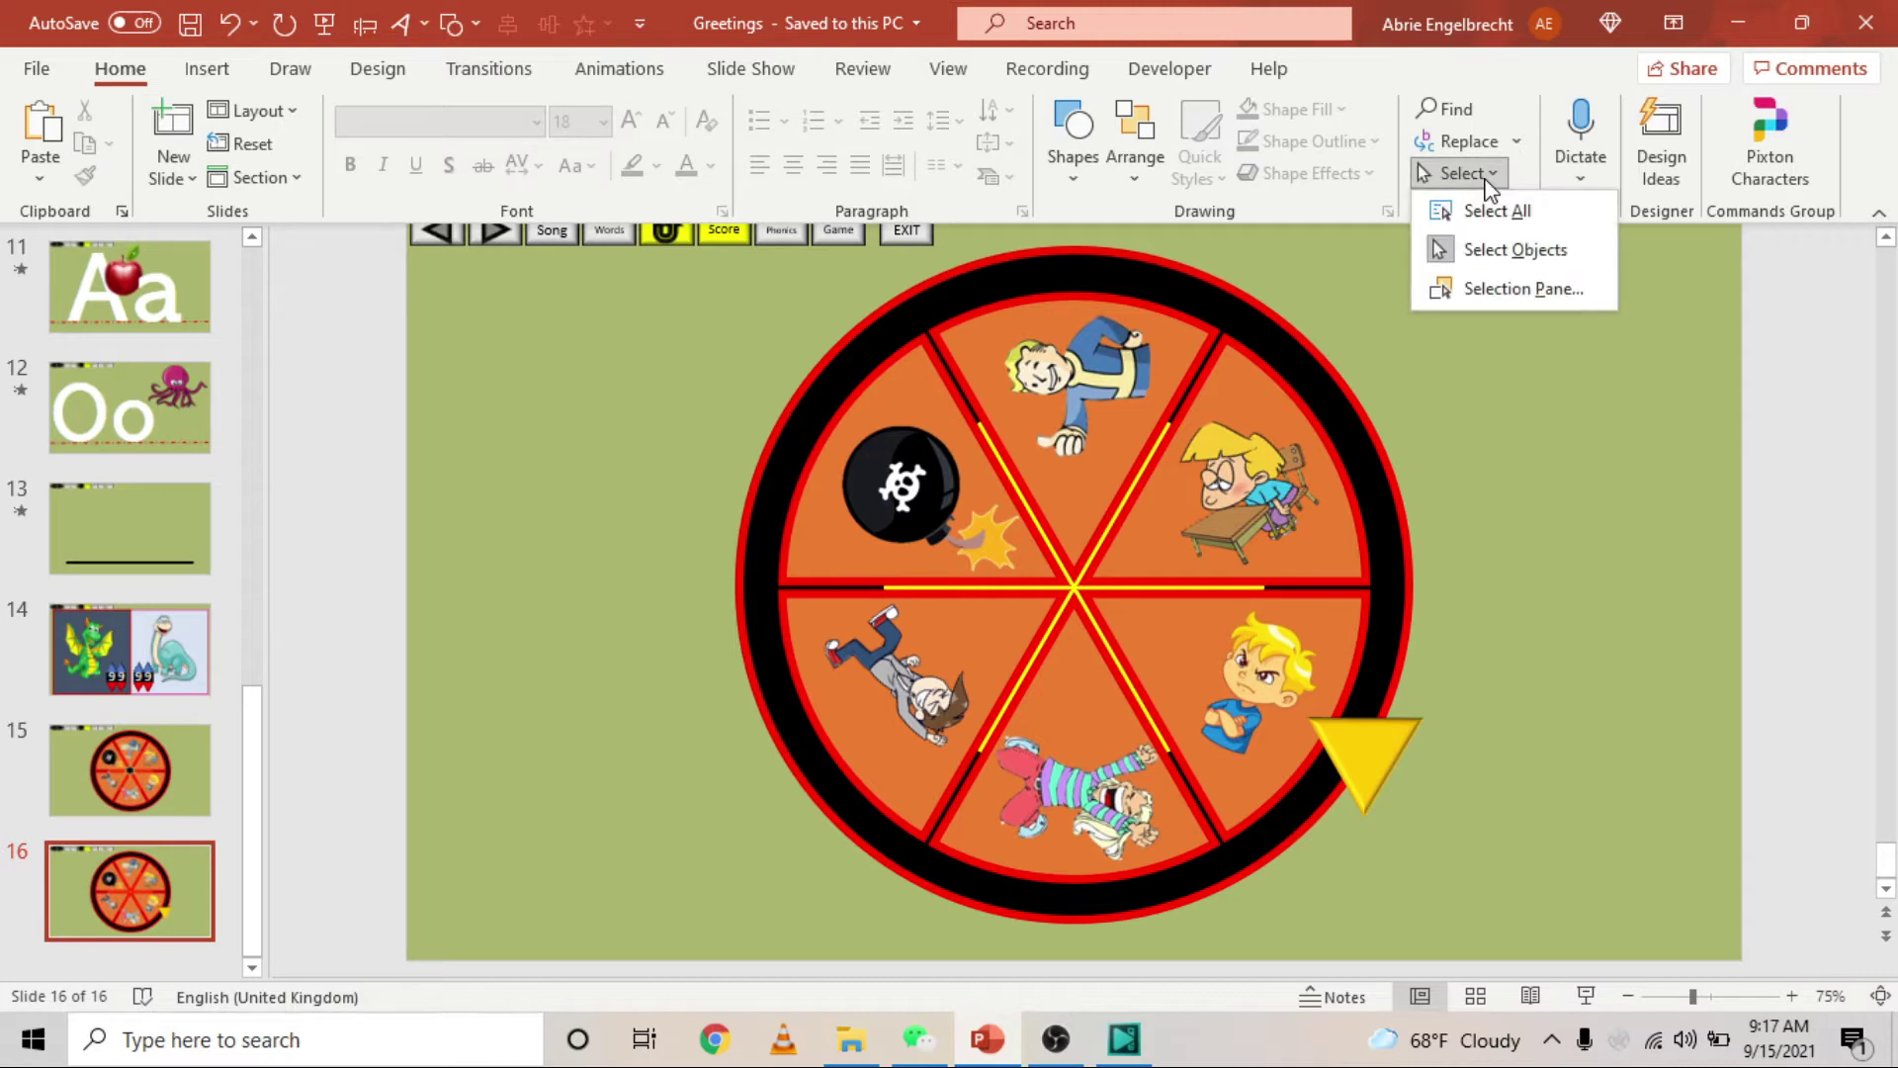
pyautogui.click(1517, 292)
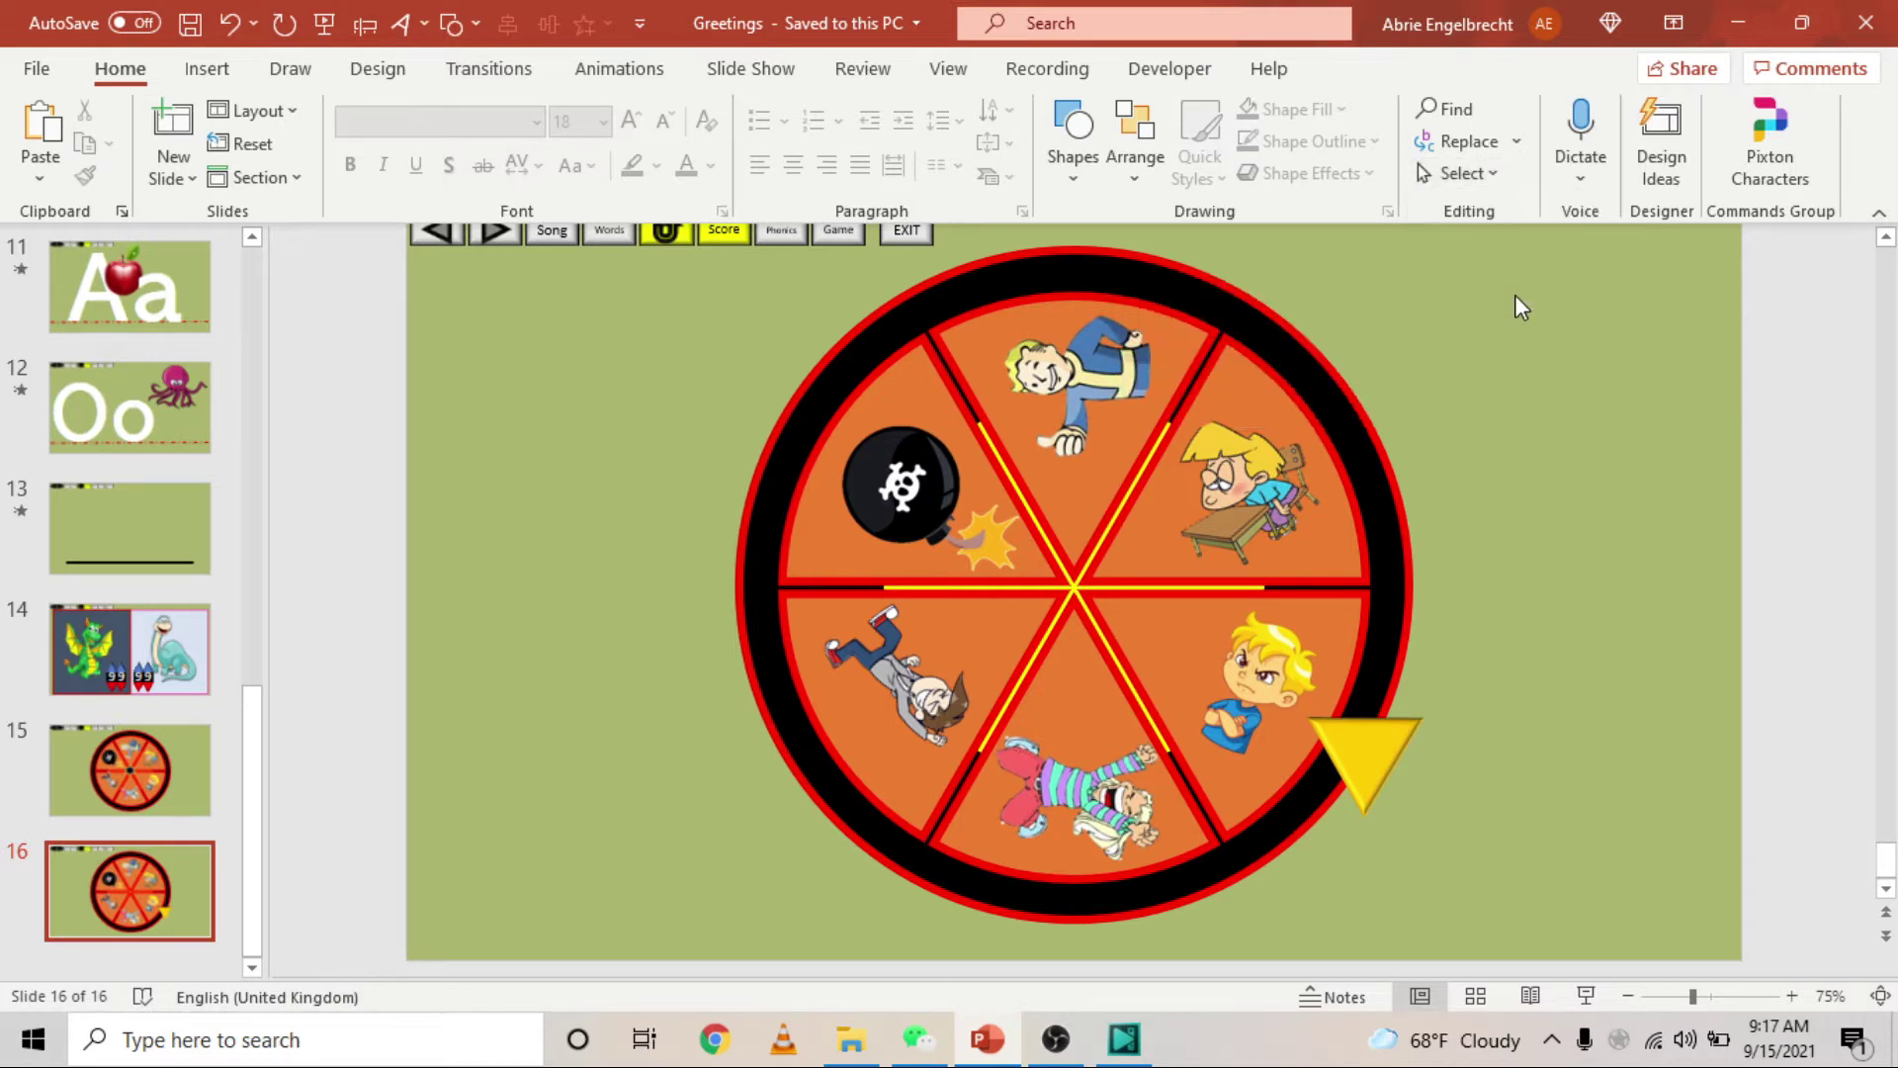
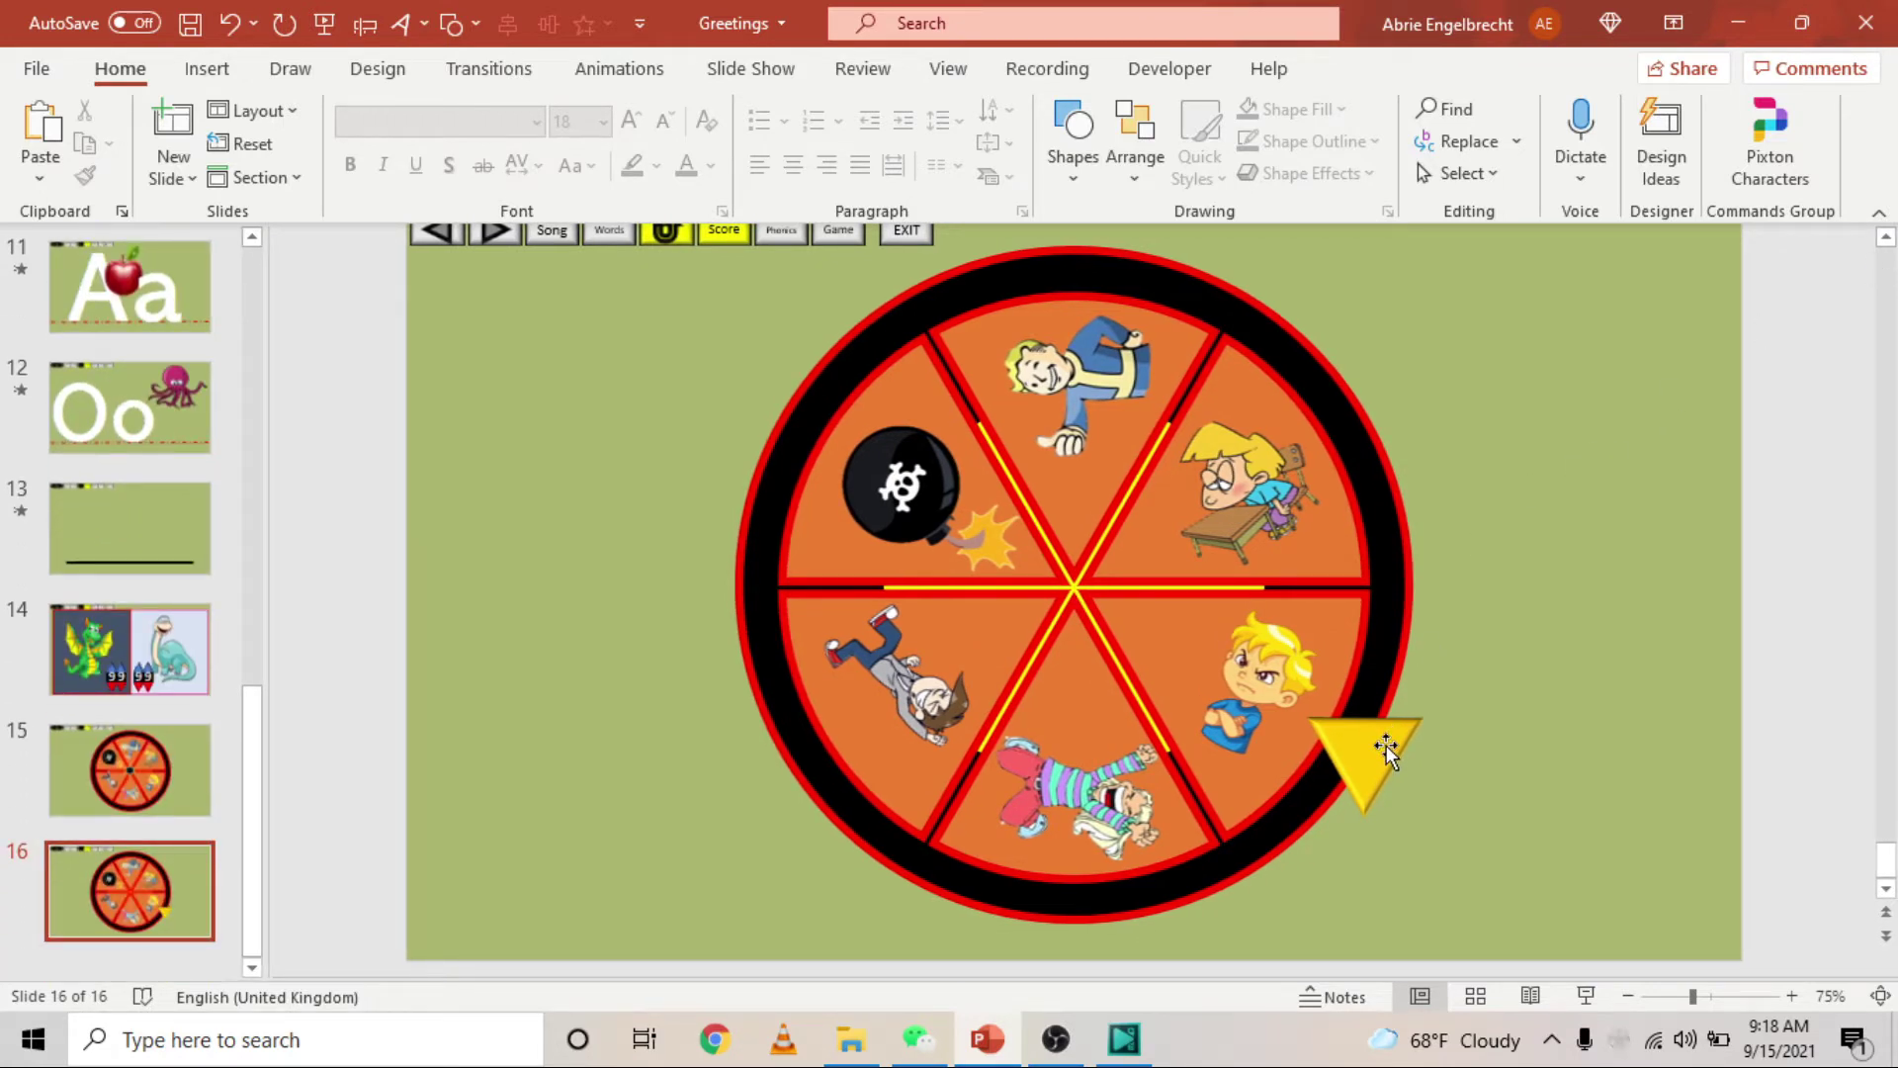
# Move the yellow triangle off the wheel to the empty area on the slide's right side.
pyautogui.scroll(-1, 1386, 746)
pyautogui.click(1386, 746)
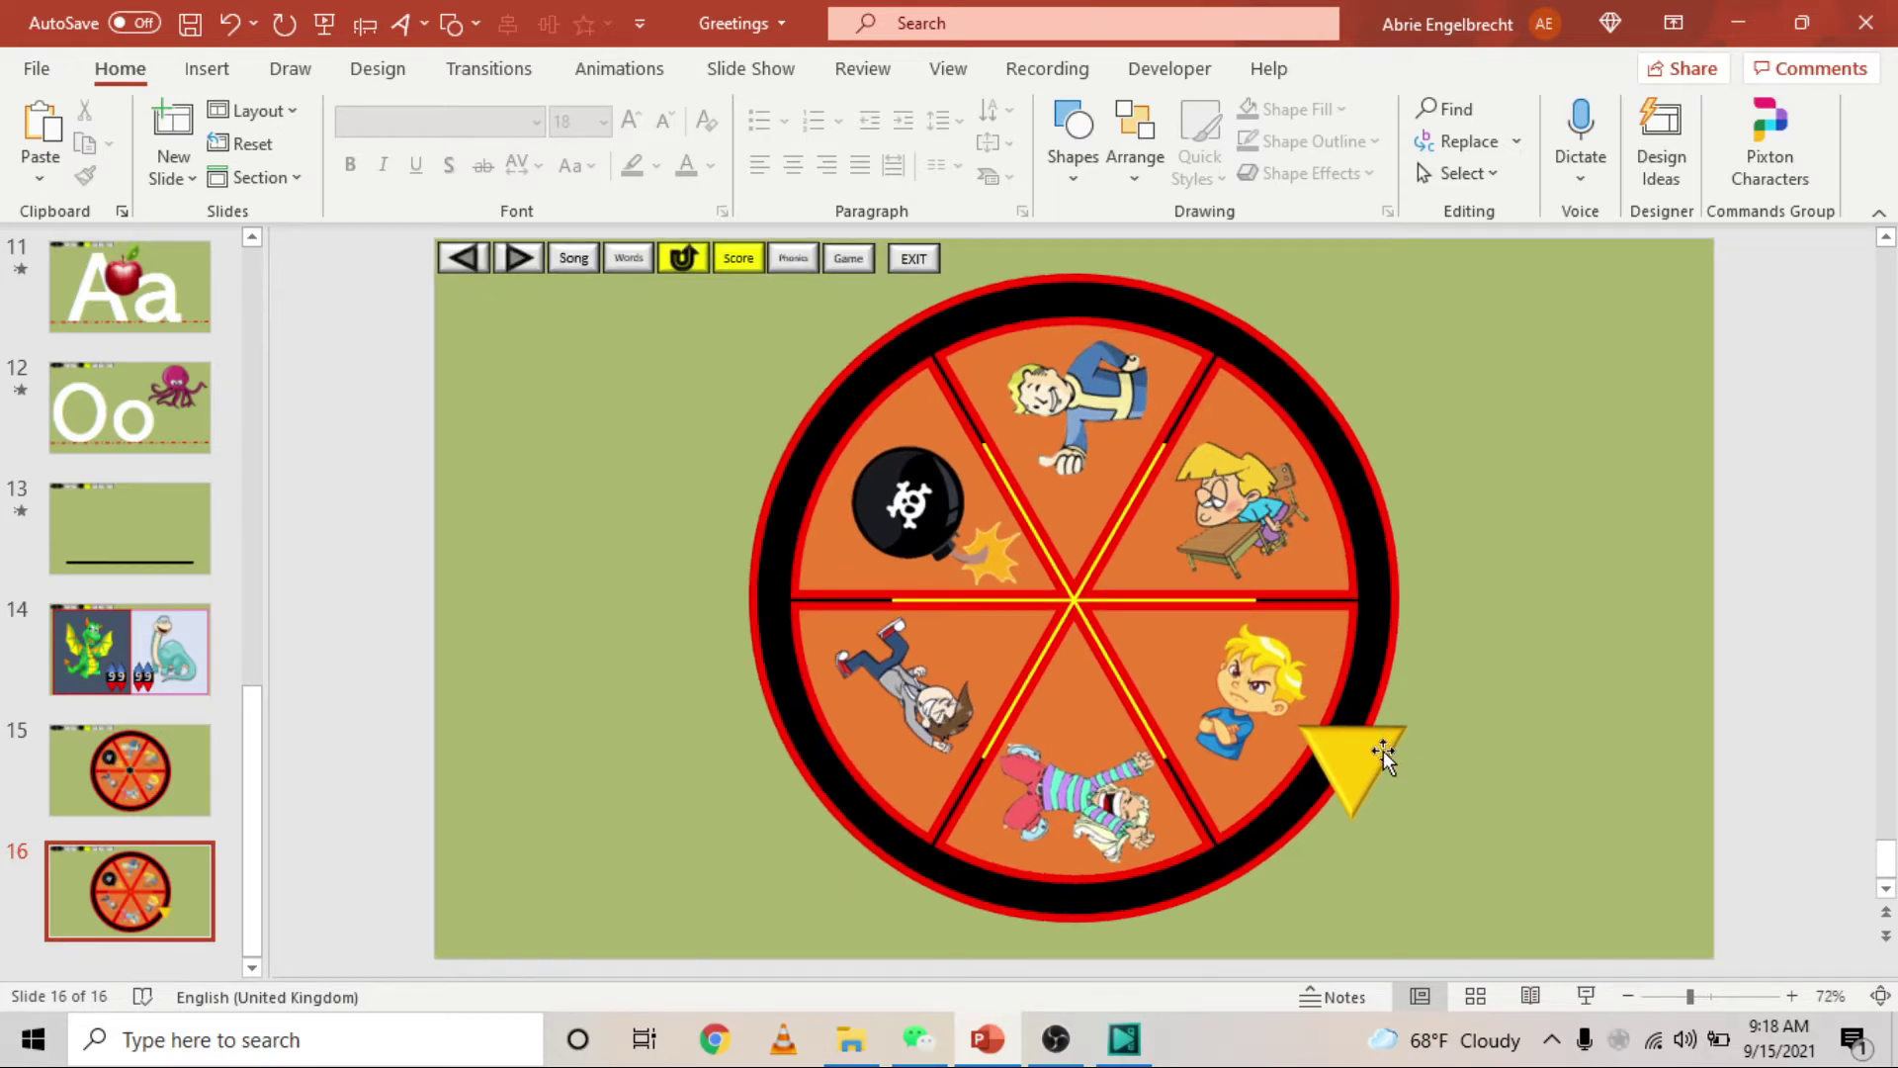
pyautogui.moveTo(1377, 761); pyautogui.dragTo(1627, 704)
# Move the black outer ring off the slide to the left, leaving the wheel wedges and pictures in place.
pyautogui.moveTo(1461, 312); pyautogui.dragTo(763, 906)
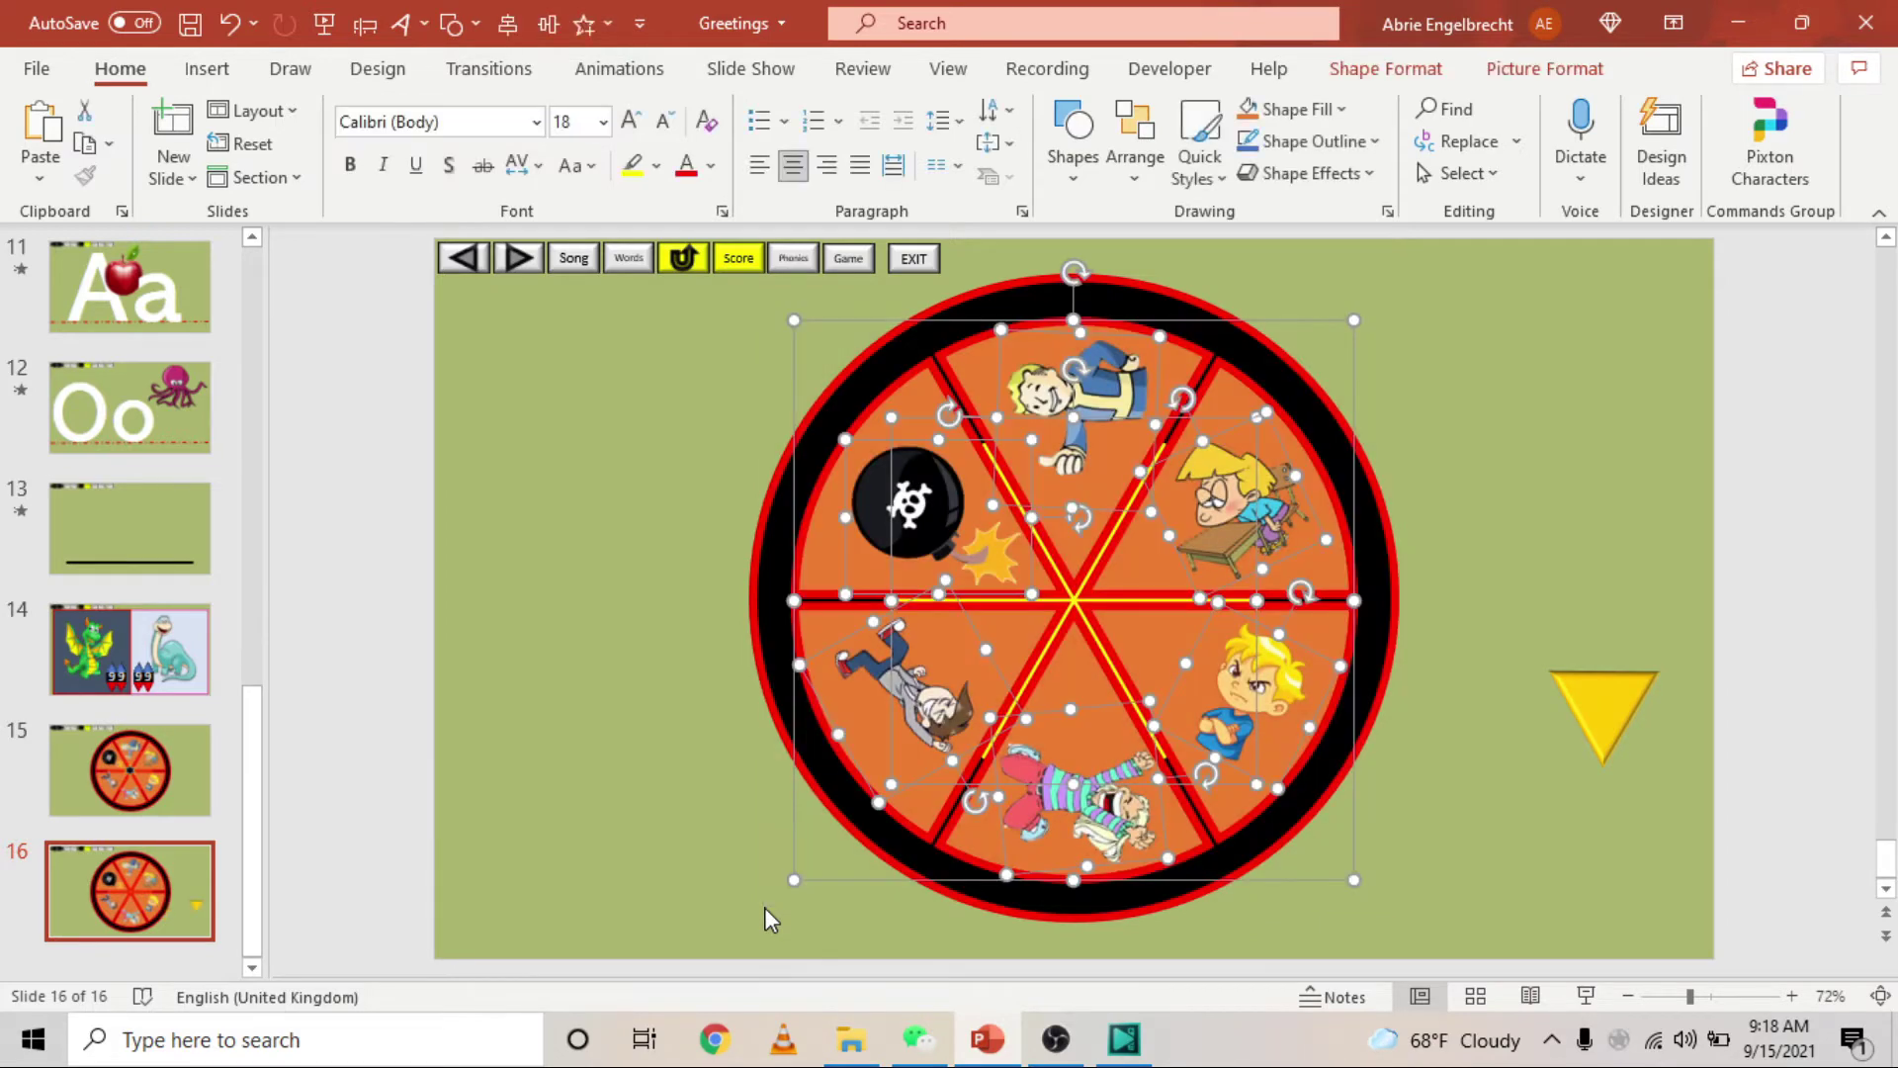
pyautogui.hotkey('ctrl', 'g')
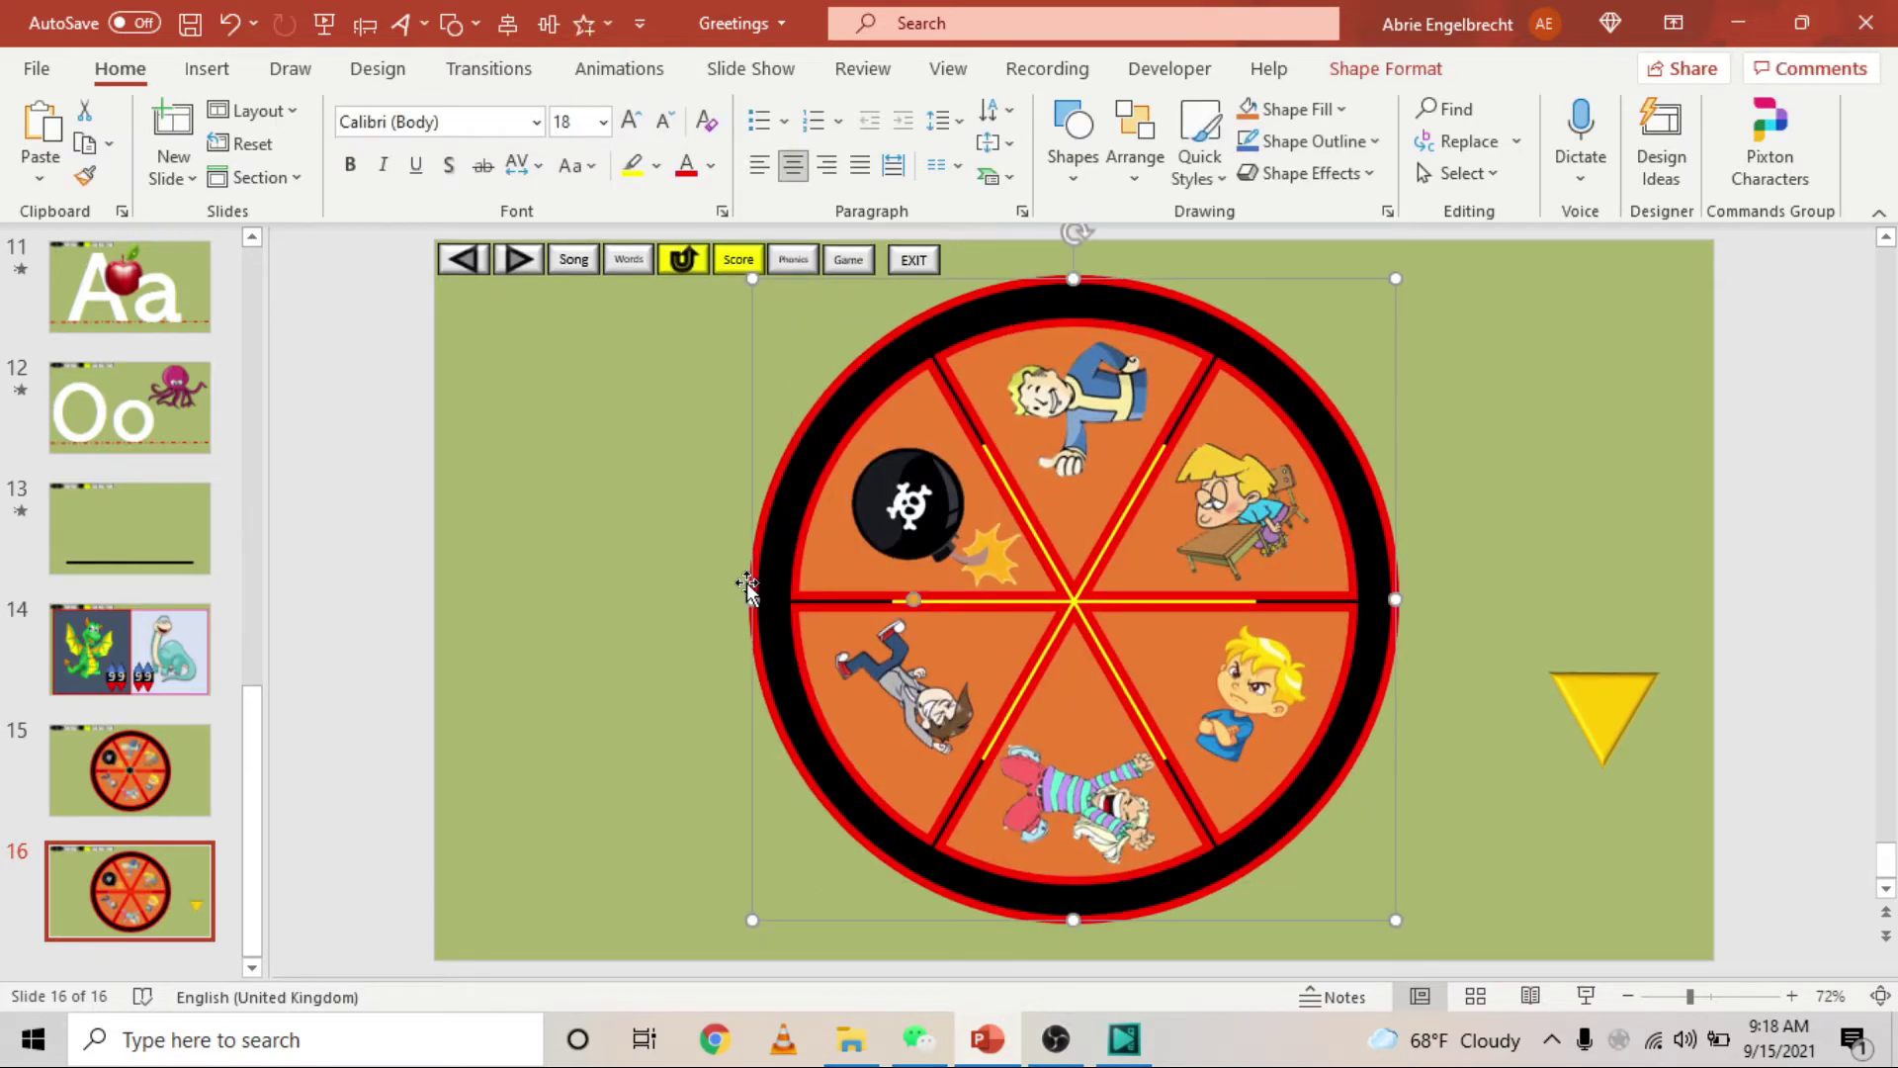
pyautogui.scroll(-4, 749, 588)
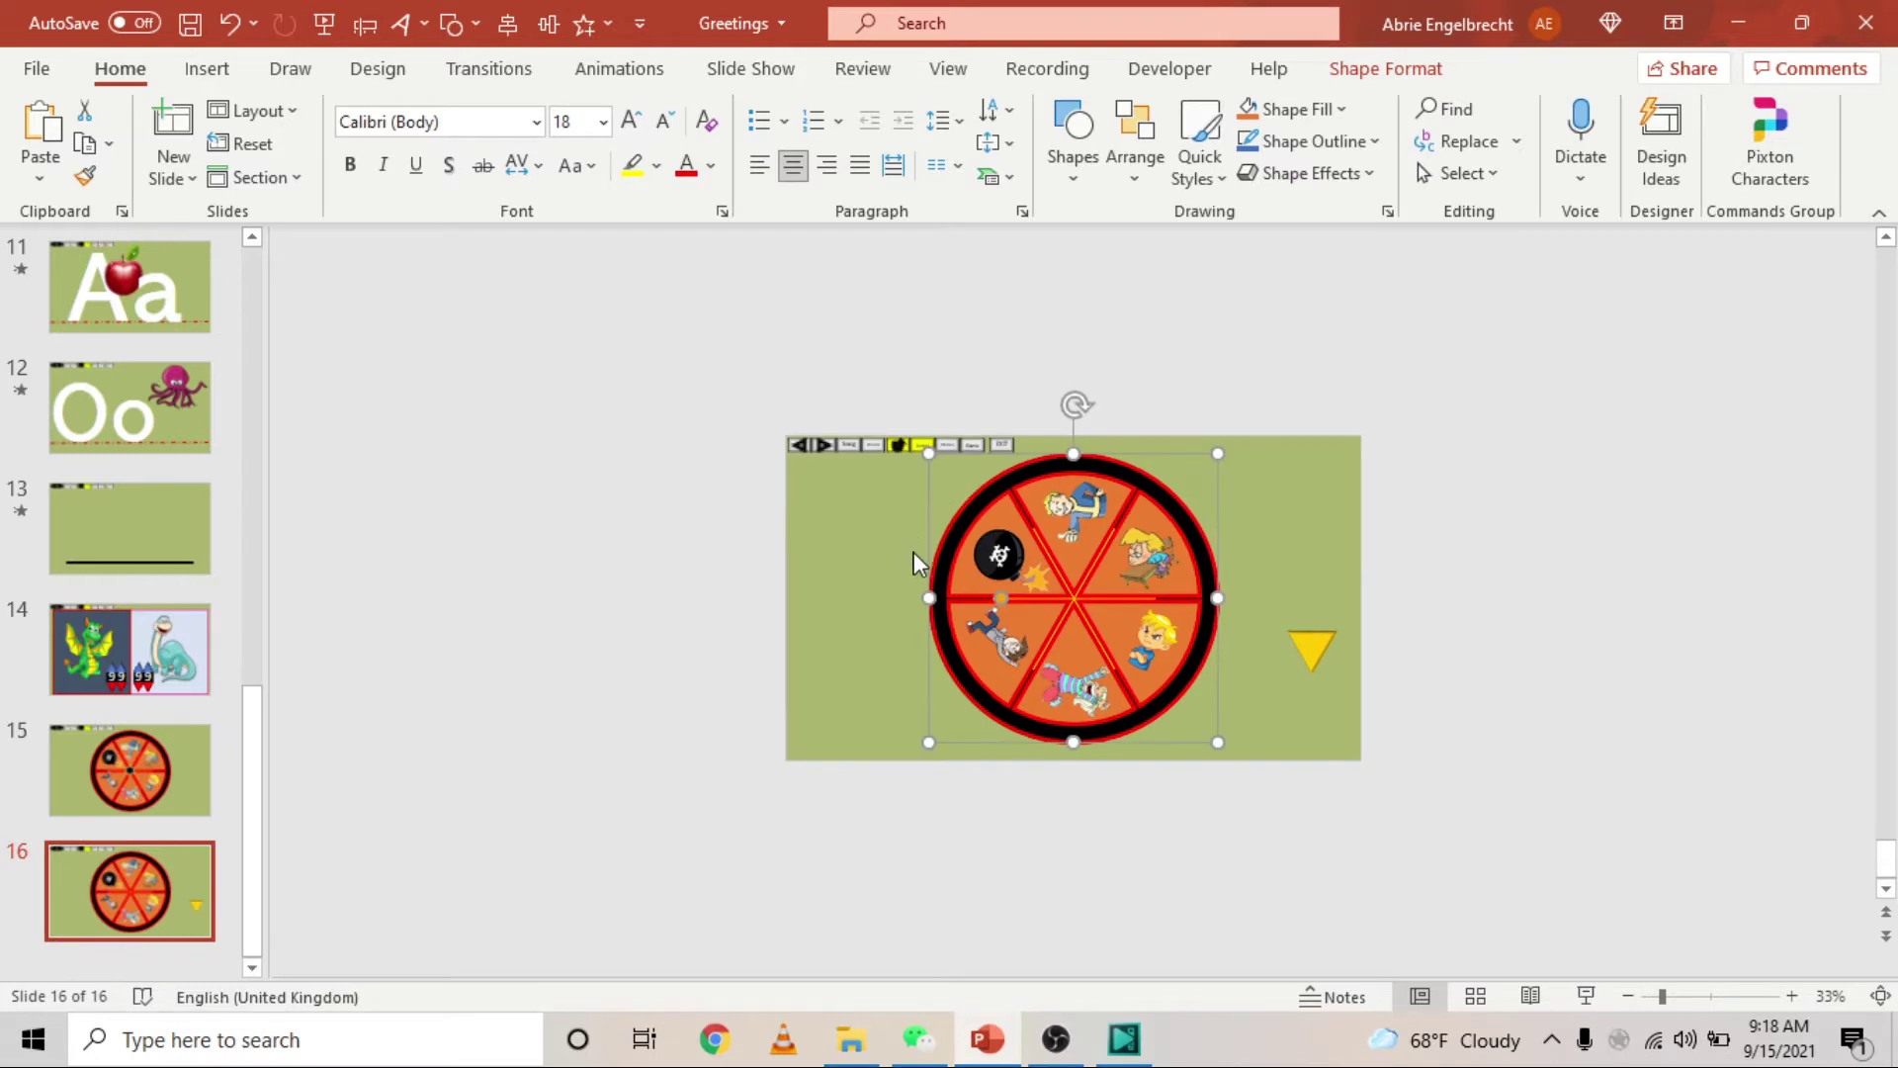
pyautogui.moveTo(936, 568); pyautogui.dragTo(398, 513)
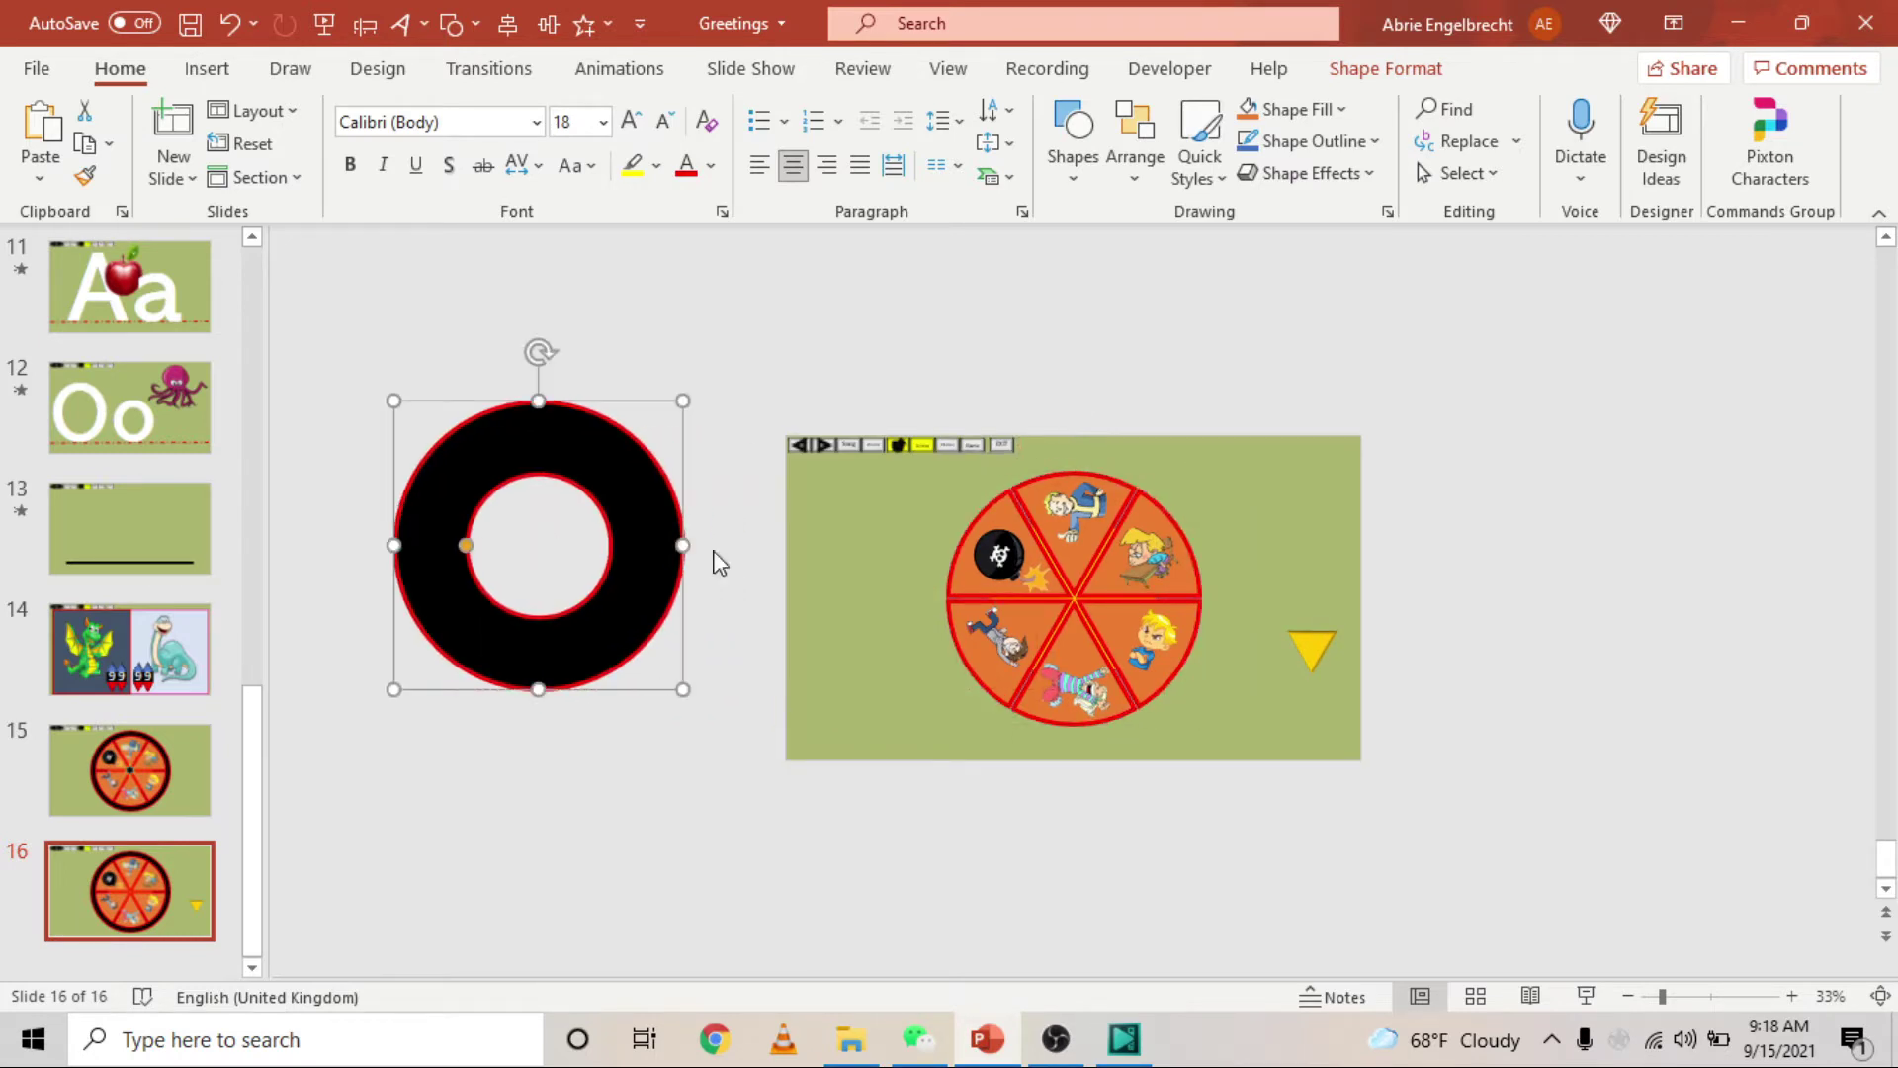
# Select all the wheel's wedges, lines and pictures and group them as one object.
pyautogui.click(1109, 619)
pyautogui.scroll(3, 1183, 592)
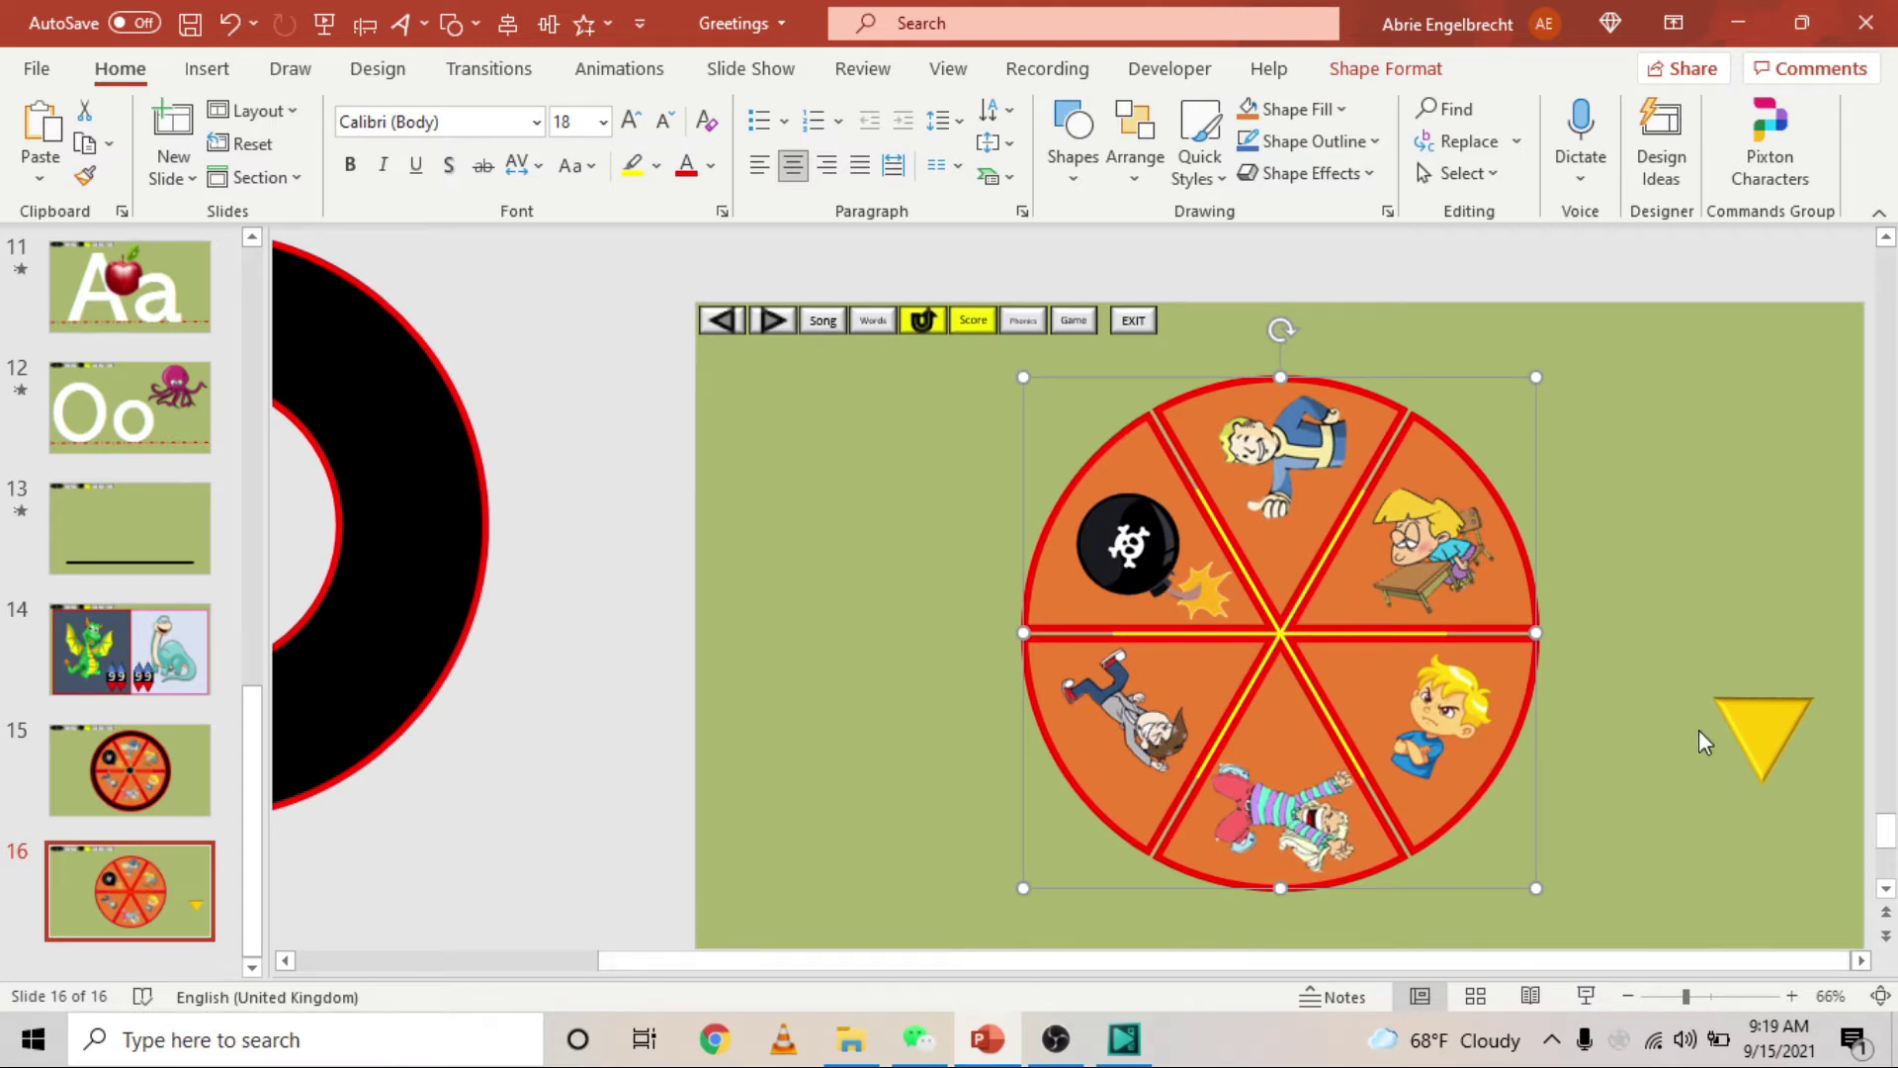
pyautogui.scroll(1, 1699, 730)
pyautogui.click(1695, 415)
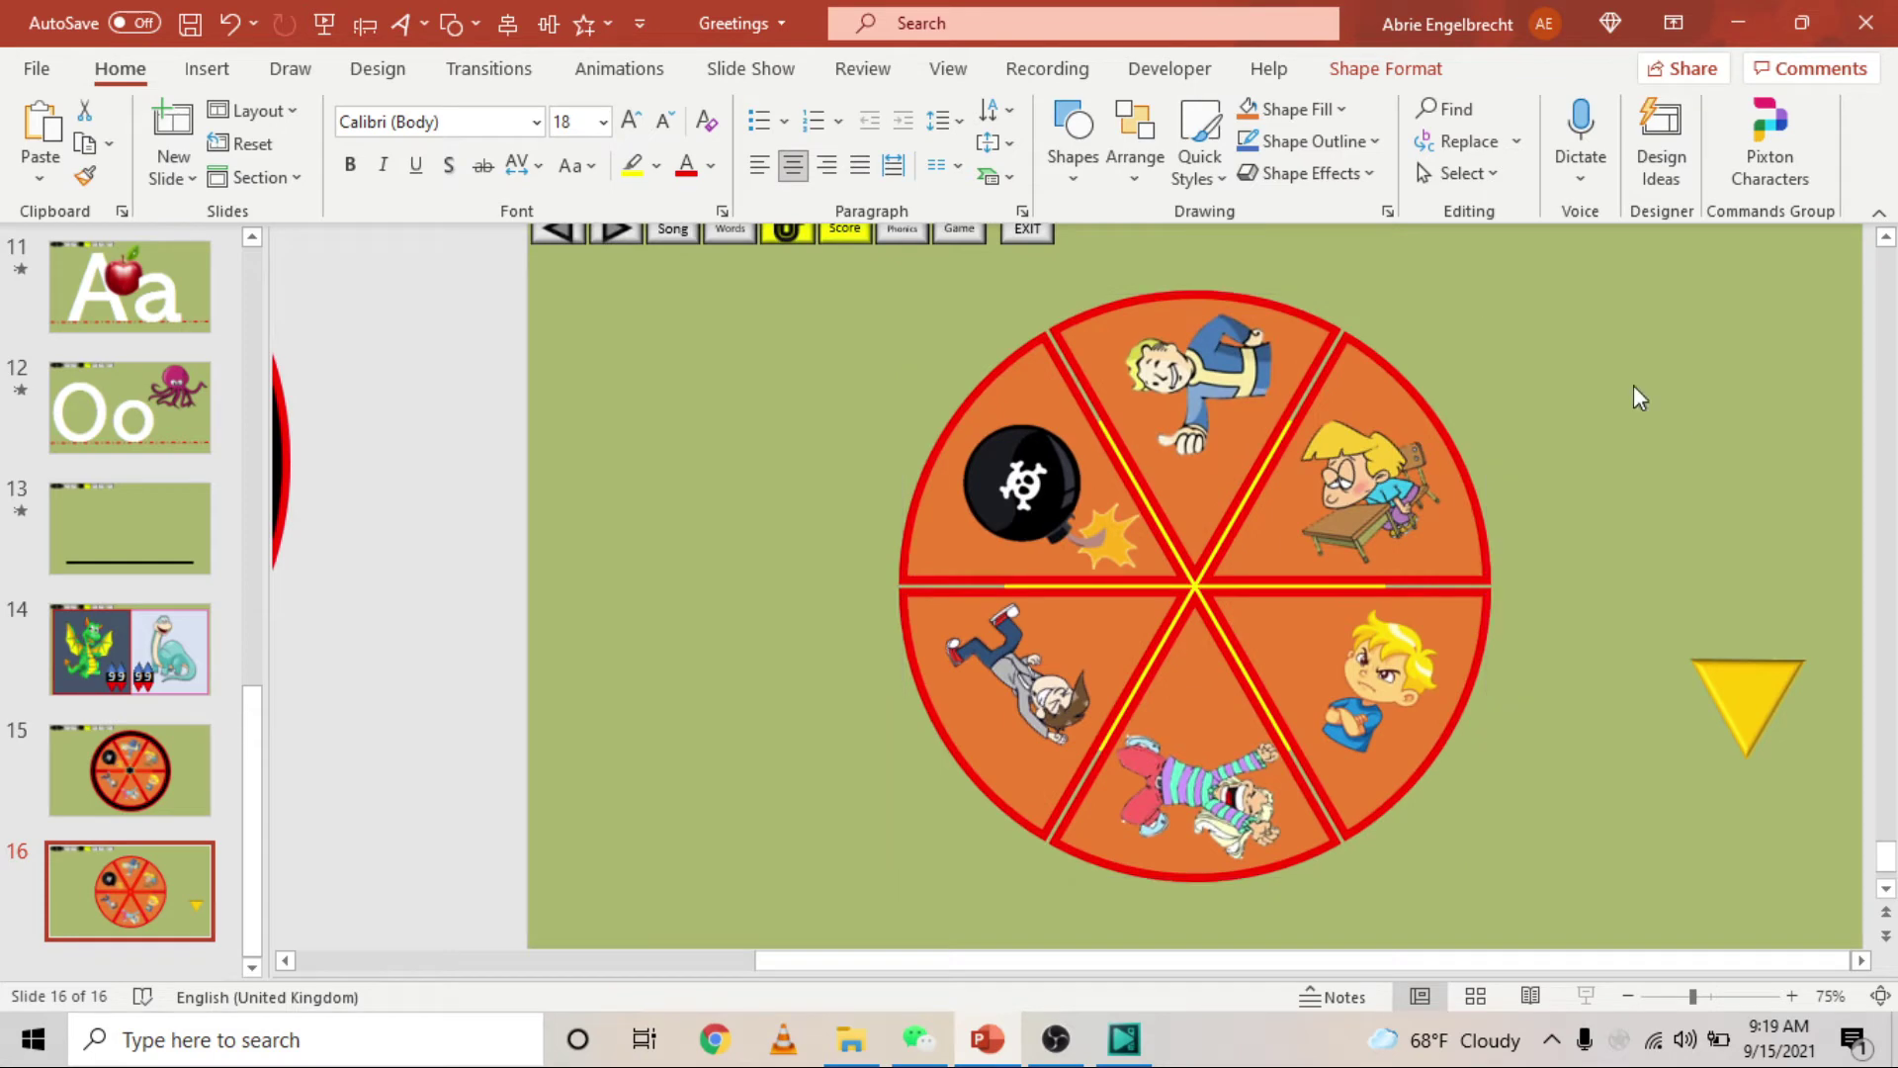
pyautogui.click(1364, 485)
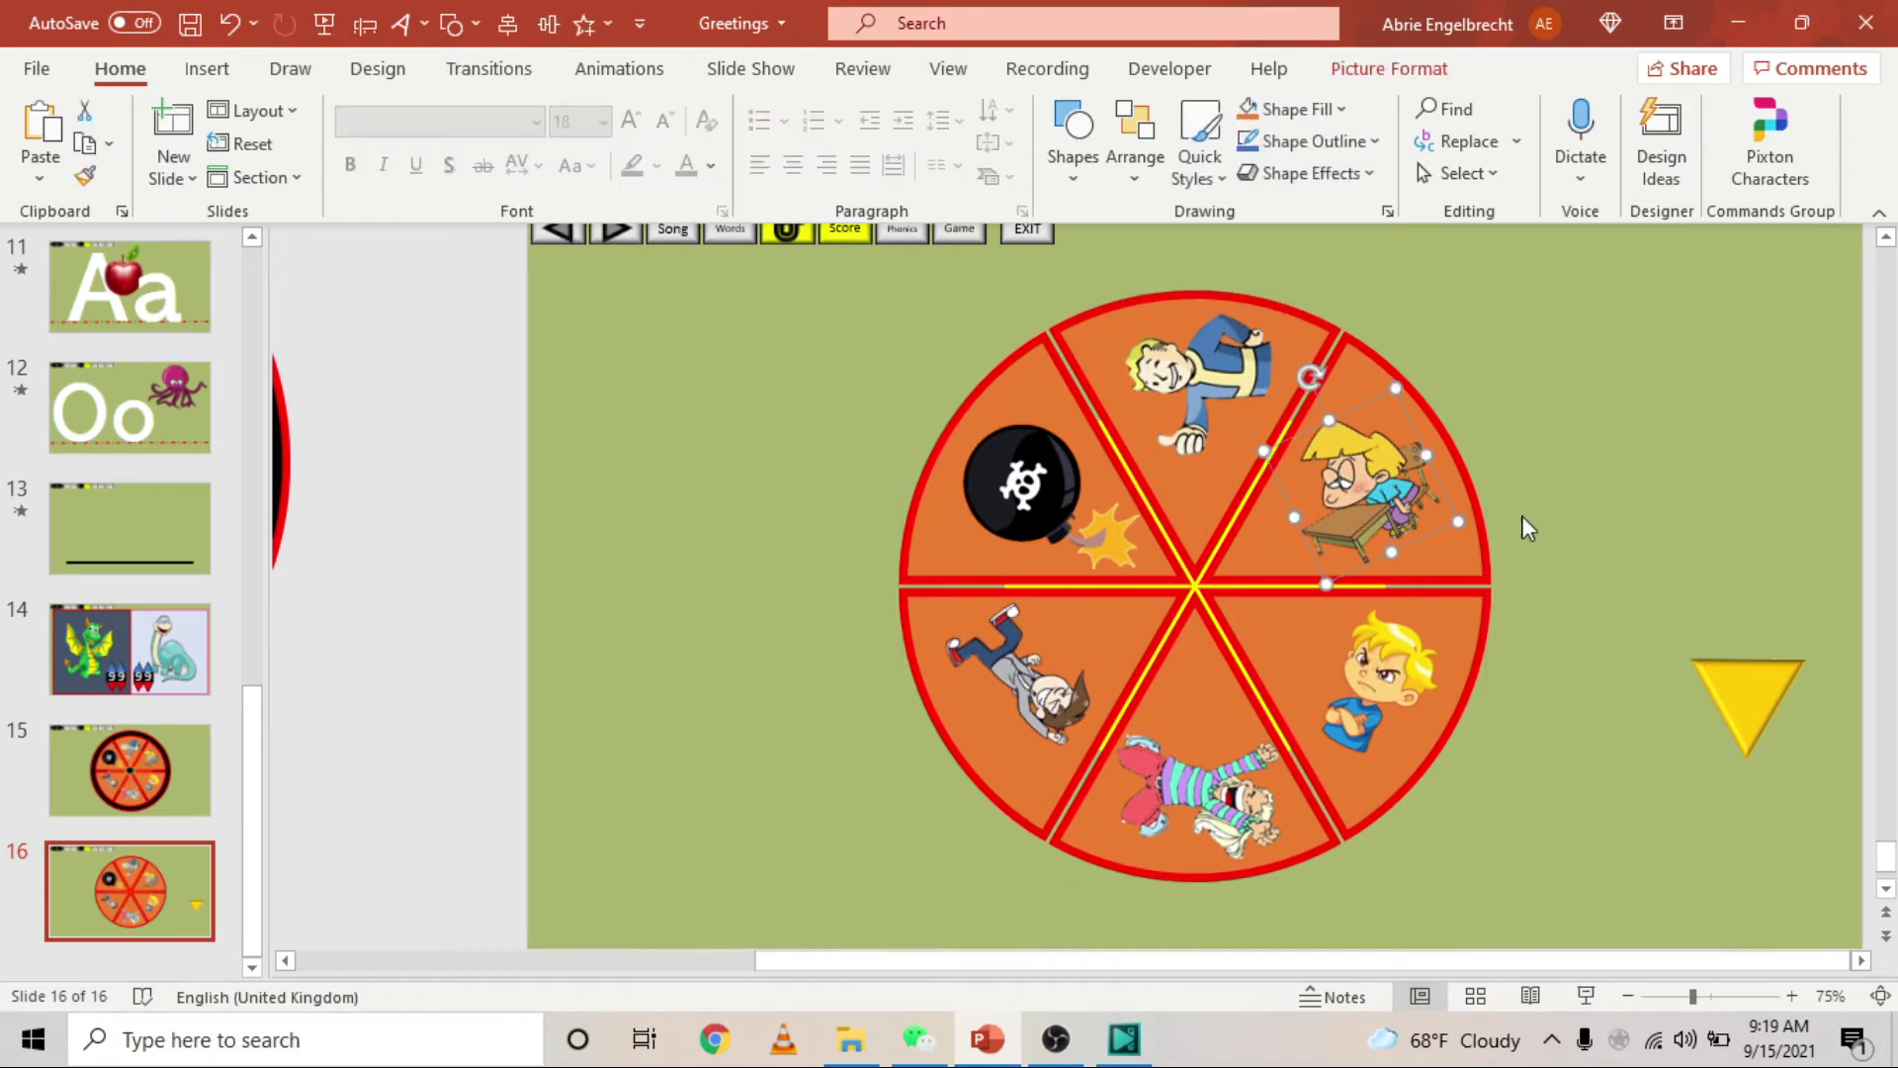
pyautogui.click(1433, 729)
pyautogui.moveTo(1587, 248); pyautogui.dragTo(802, 900)
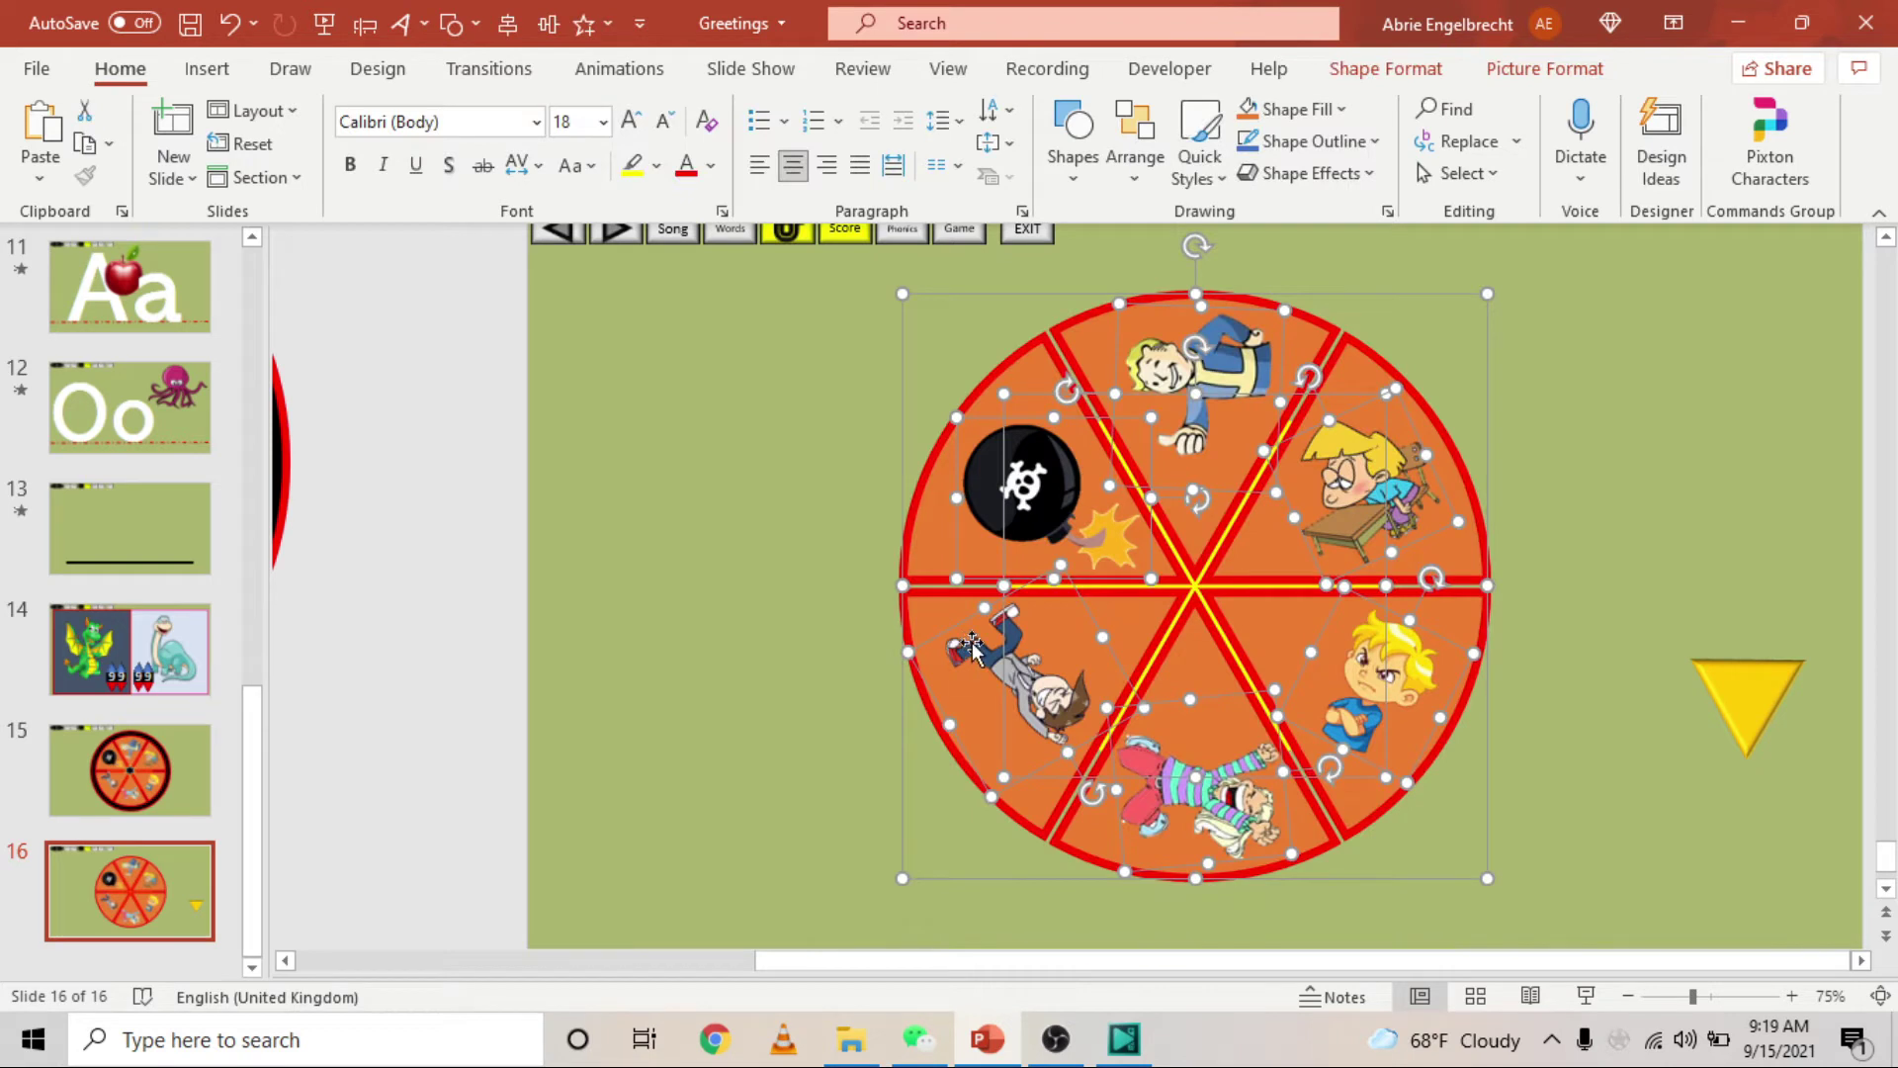
pyautogui.hotkey('ctrl', 'g')
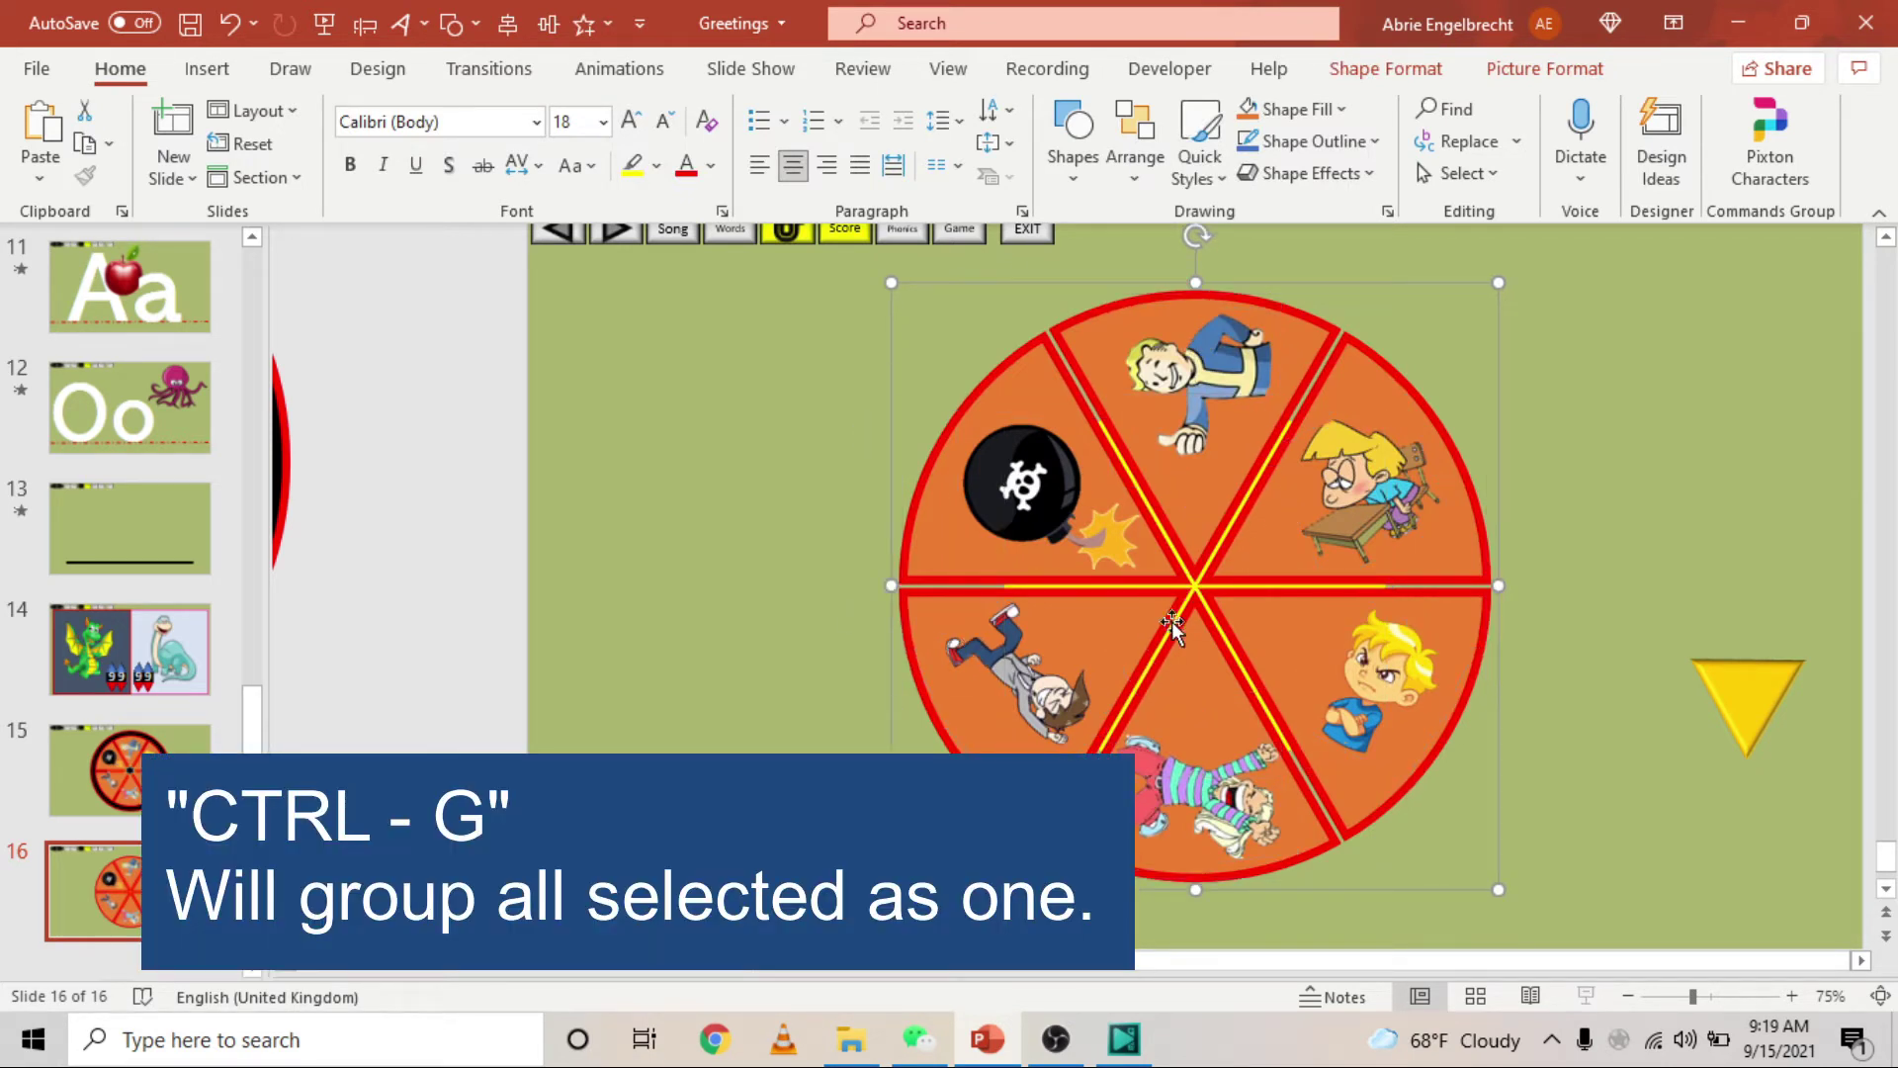
# Move the grouped wheel toward the left side of the slide to test that its parts move together.
pyautogui.scroll(-1, 1172, 620)
pyautogui.moveTo(1278, 522); pyautogui.dragTo(995, 536)
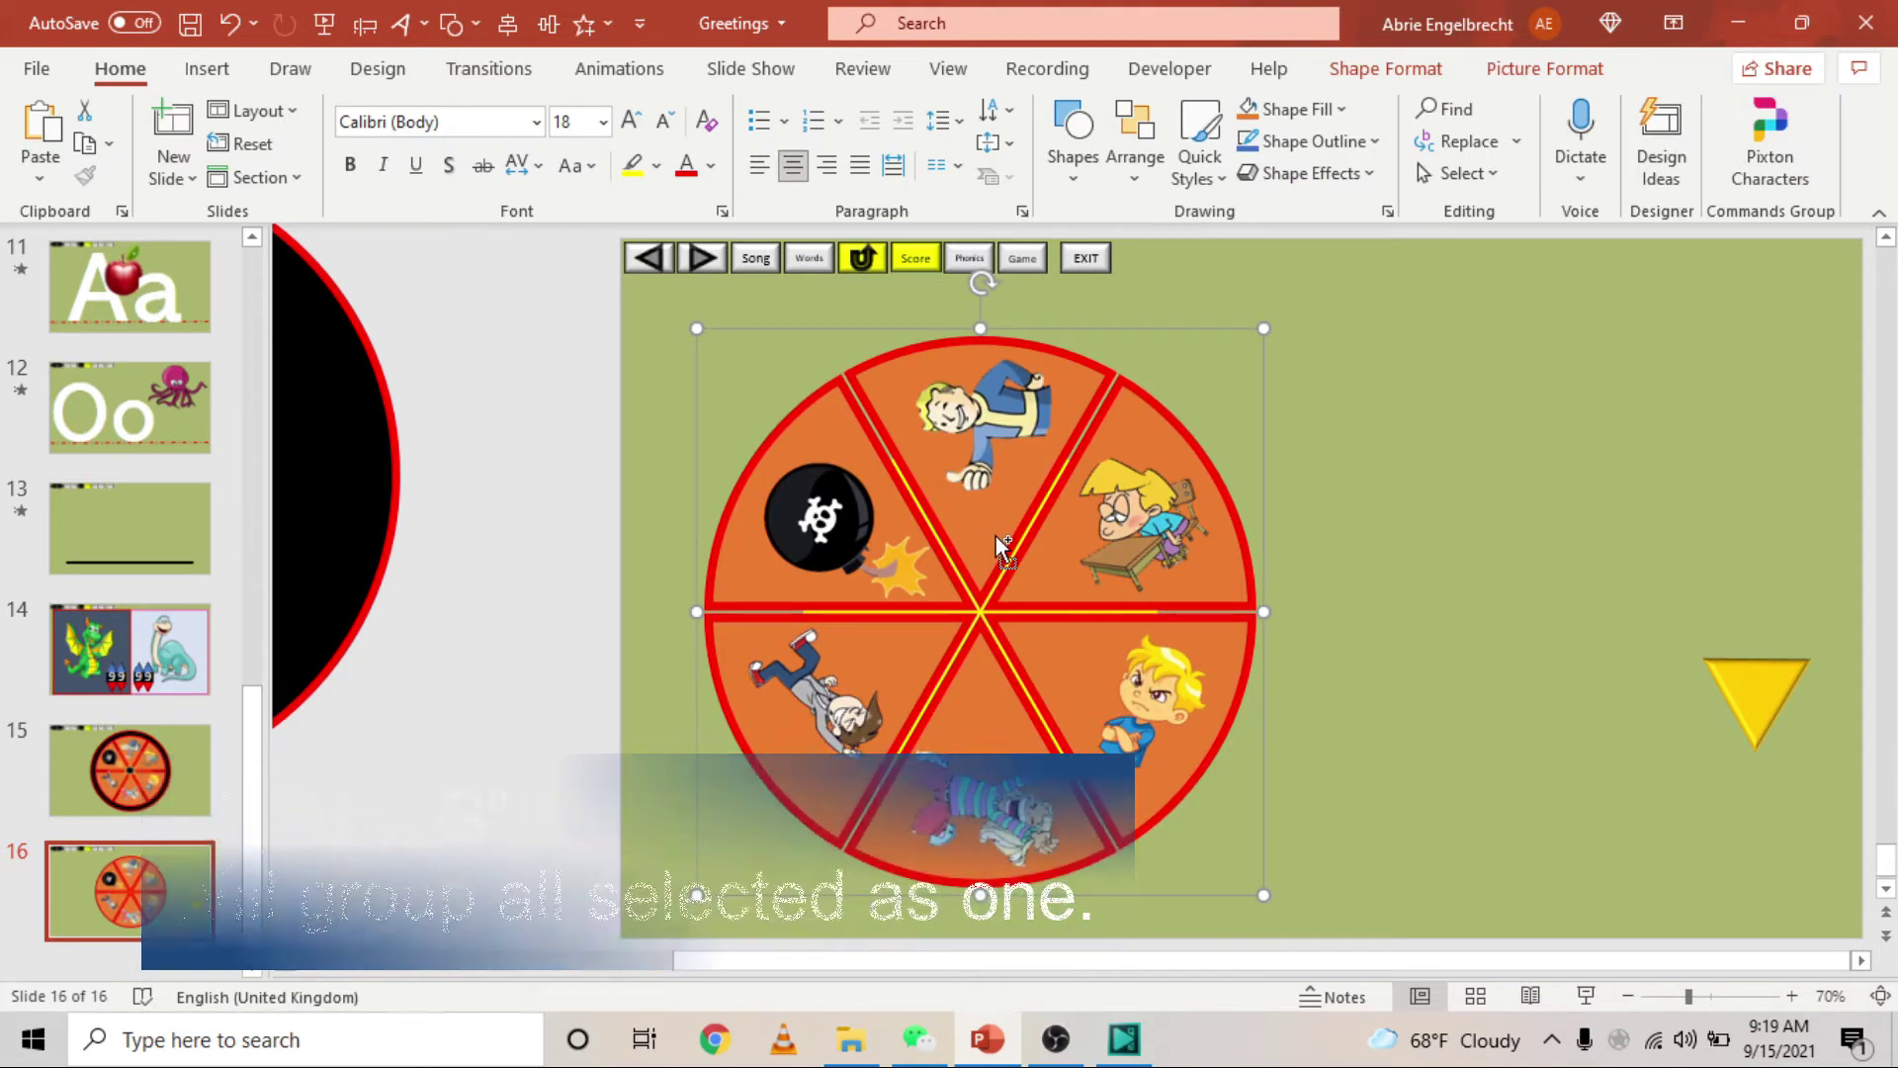
pyautogui.keyDown('ctrl'); pyautogui.scroll(-2, 1465, 471); pyautogui.keyUp('ctrl')
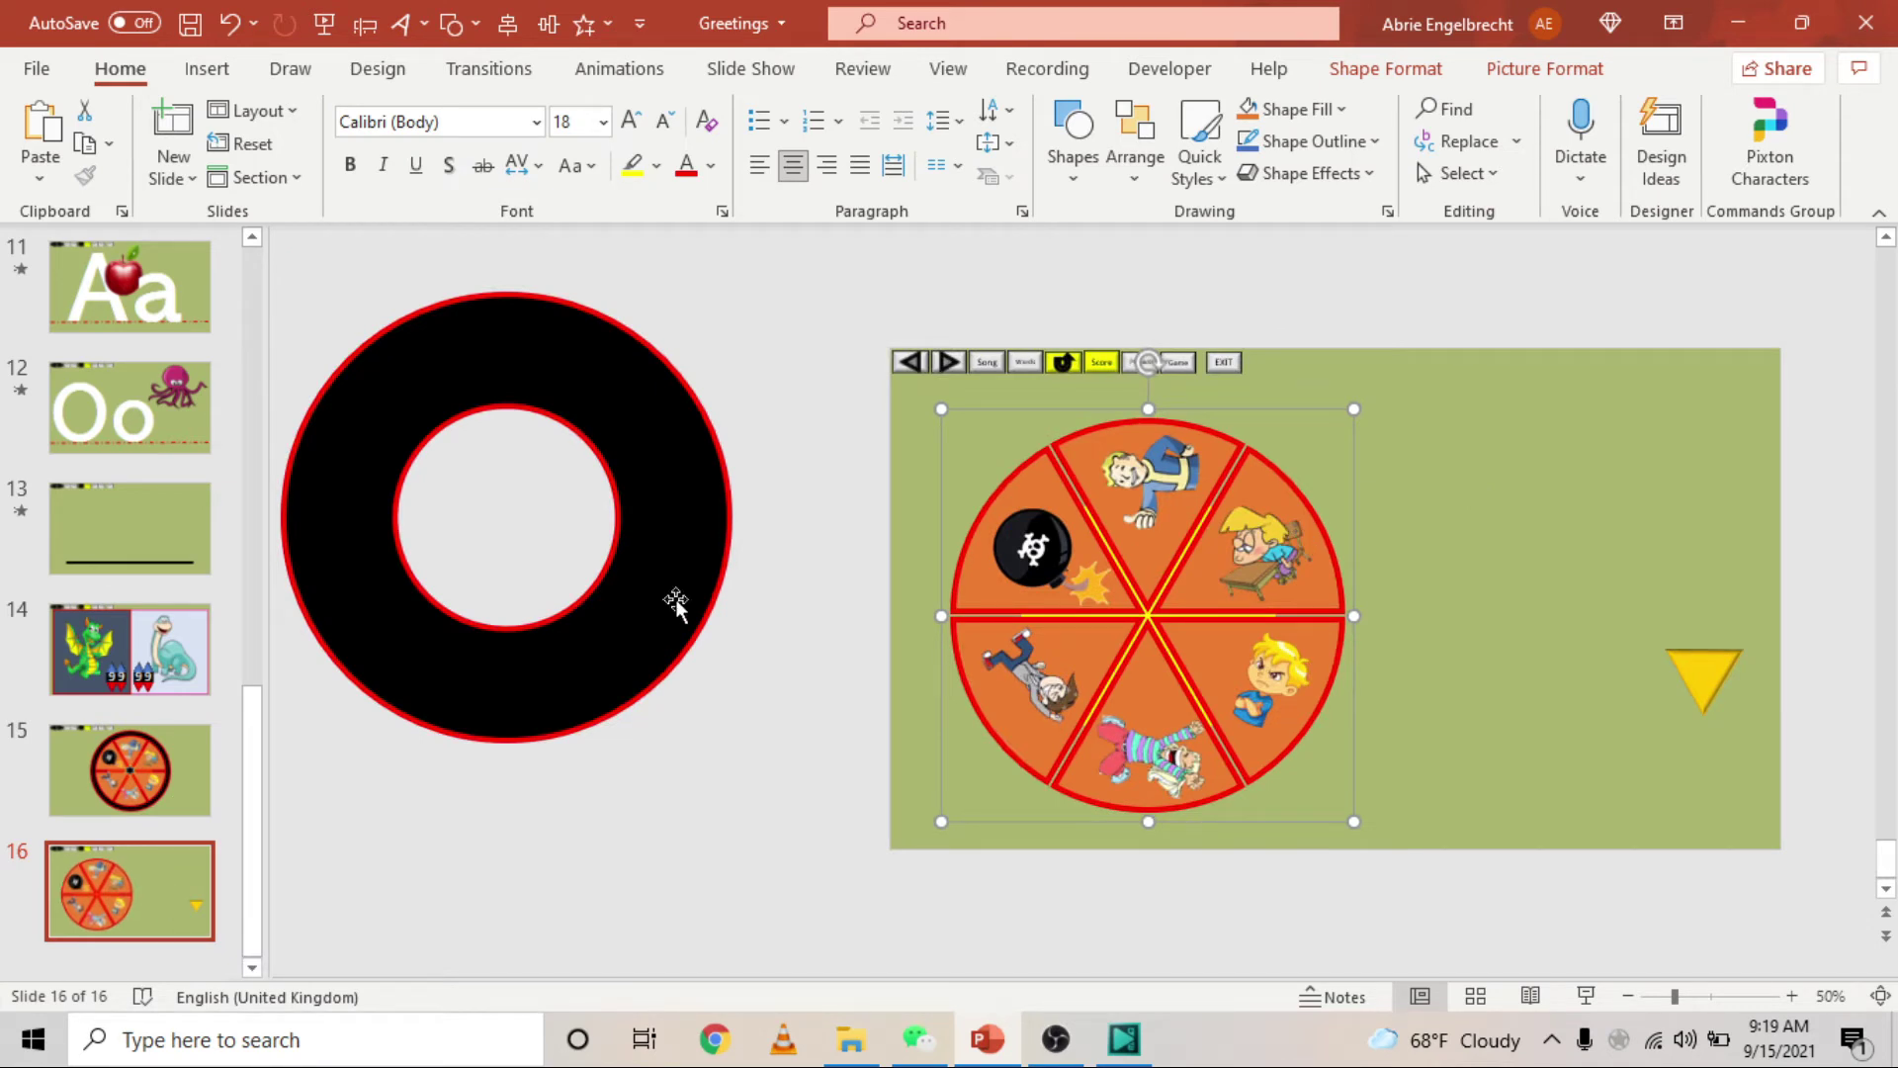
# Bring the black ring back to the slide's center and align the grouped wheel centrally inside it.
pyautogui.hotkey('ctrl', 'z')
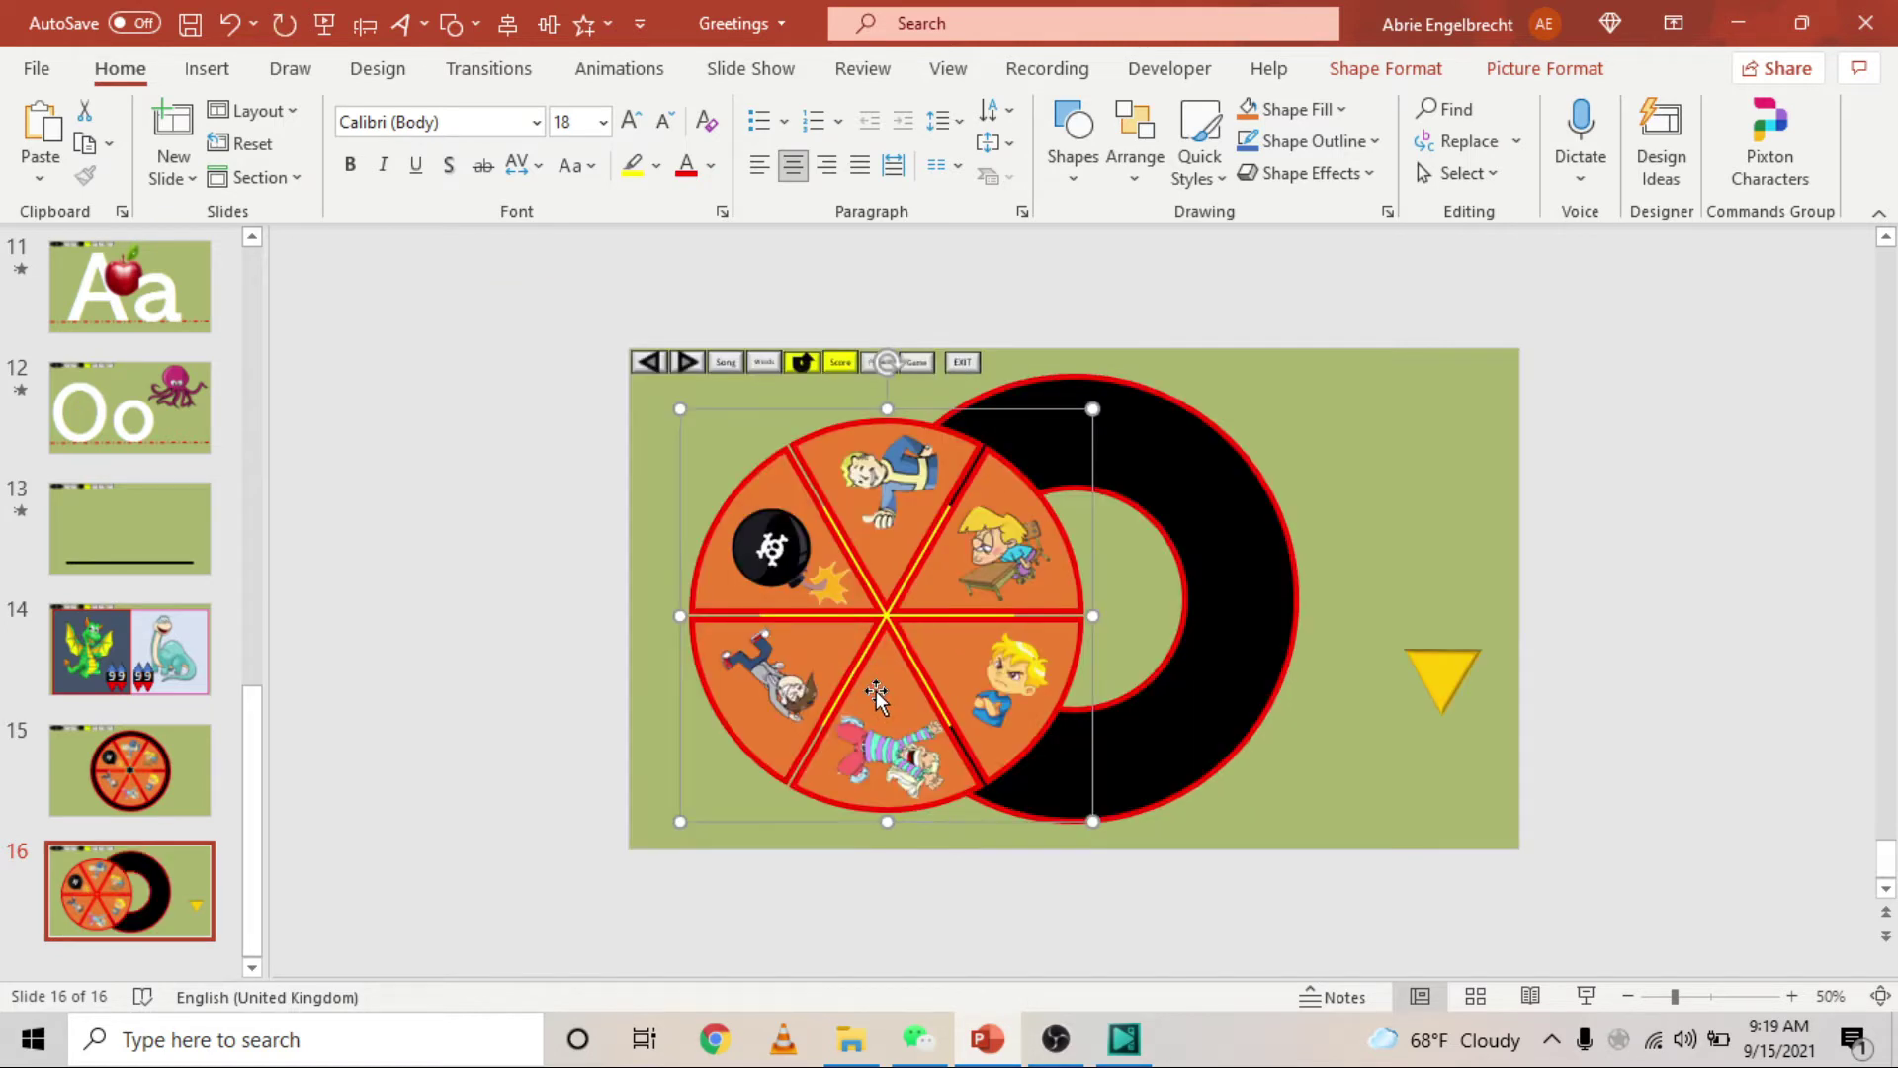
pyautogui.click(507, 26)
# Move the yellow triangle back onto the wheel's lower-right edge as the pointer and deselect it.
pyautogui.moveTo(1453, 682); pyautogui.dragTo(1276, 717)
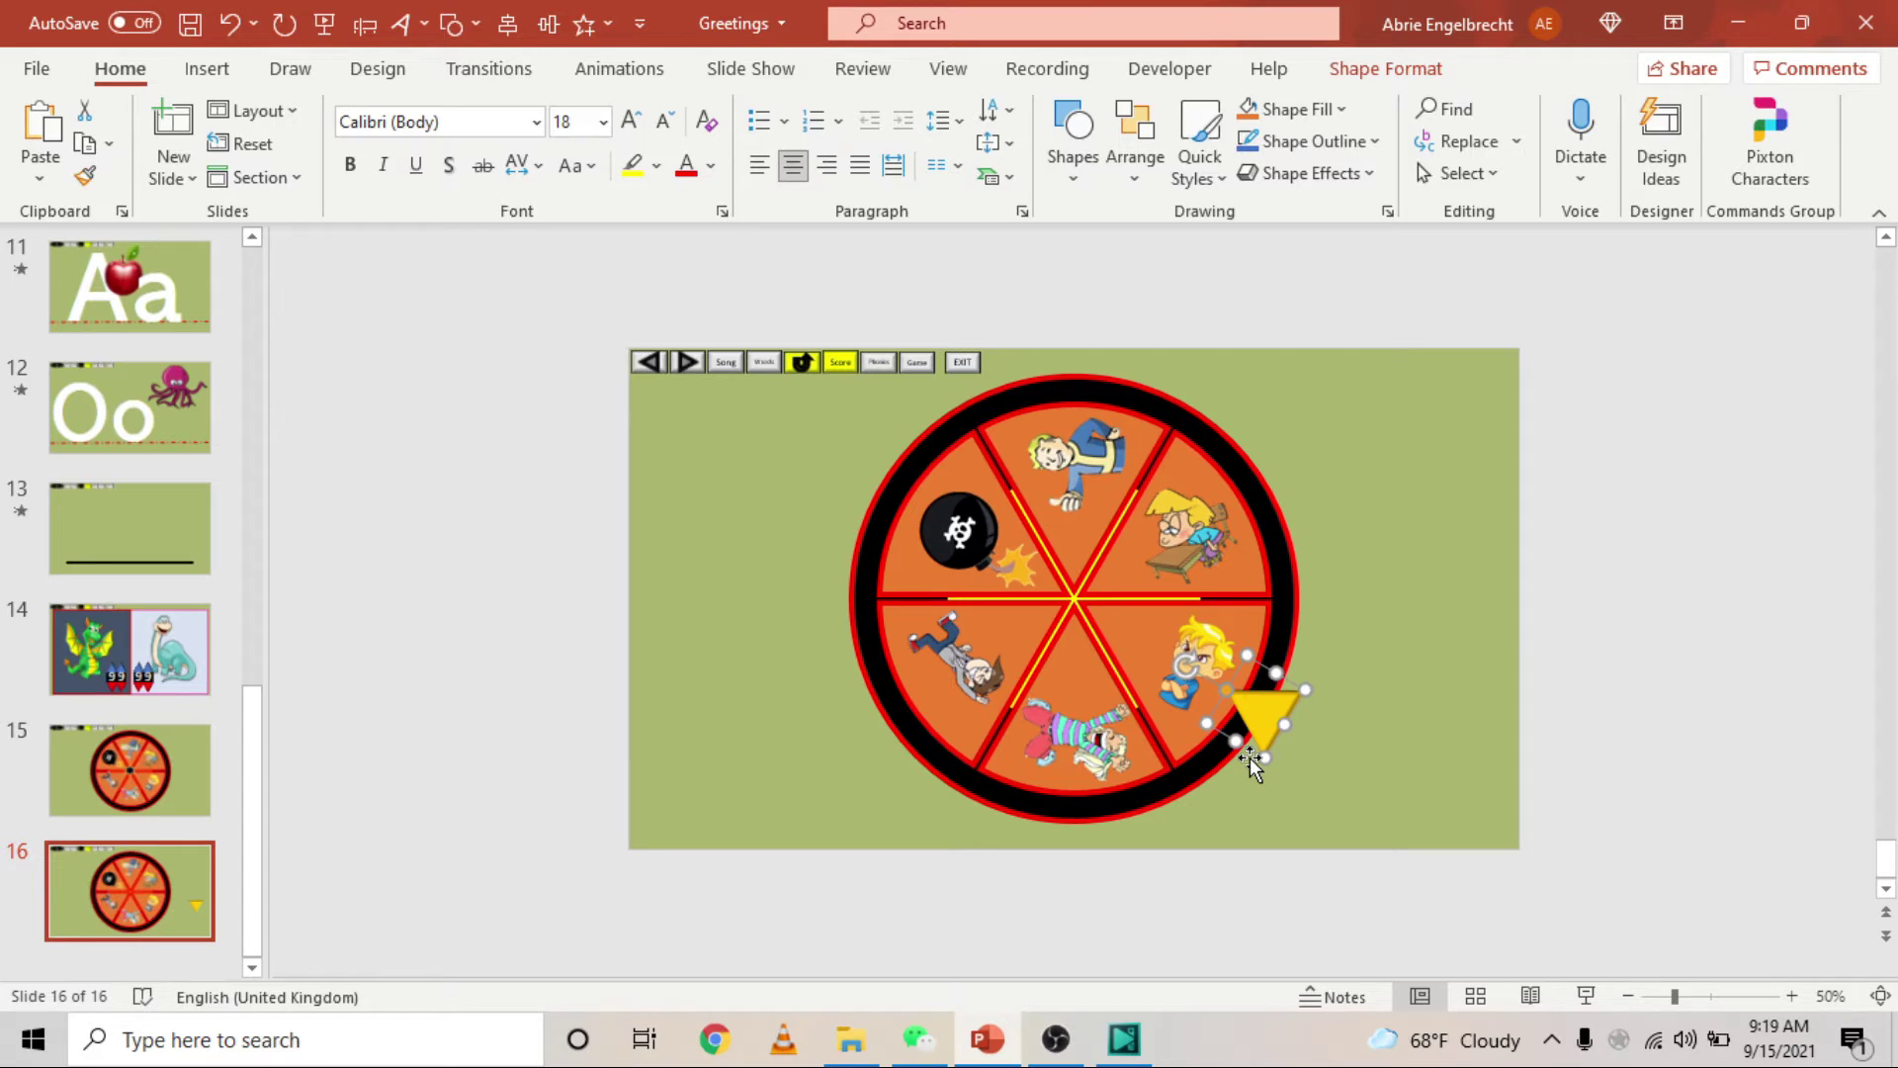
pyautogui.press('Escape')
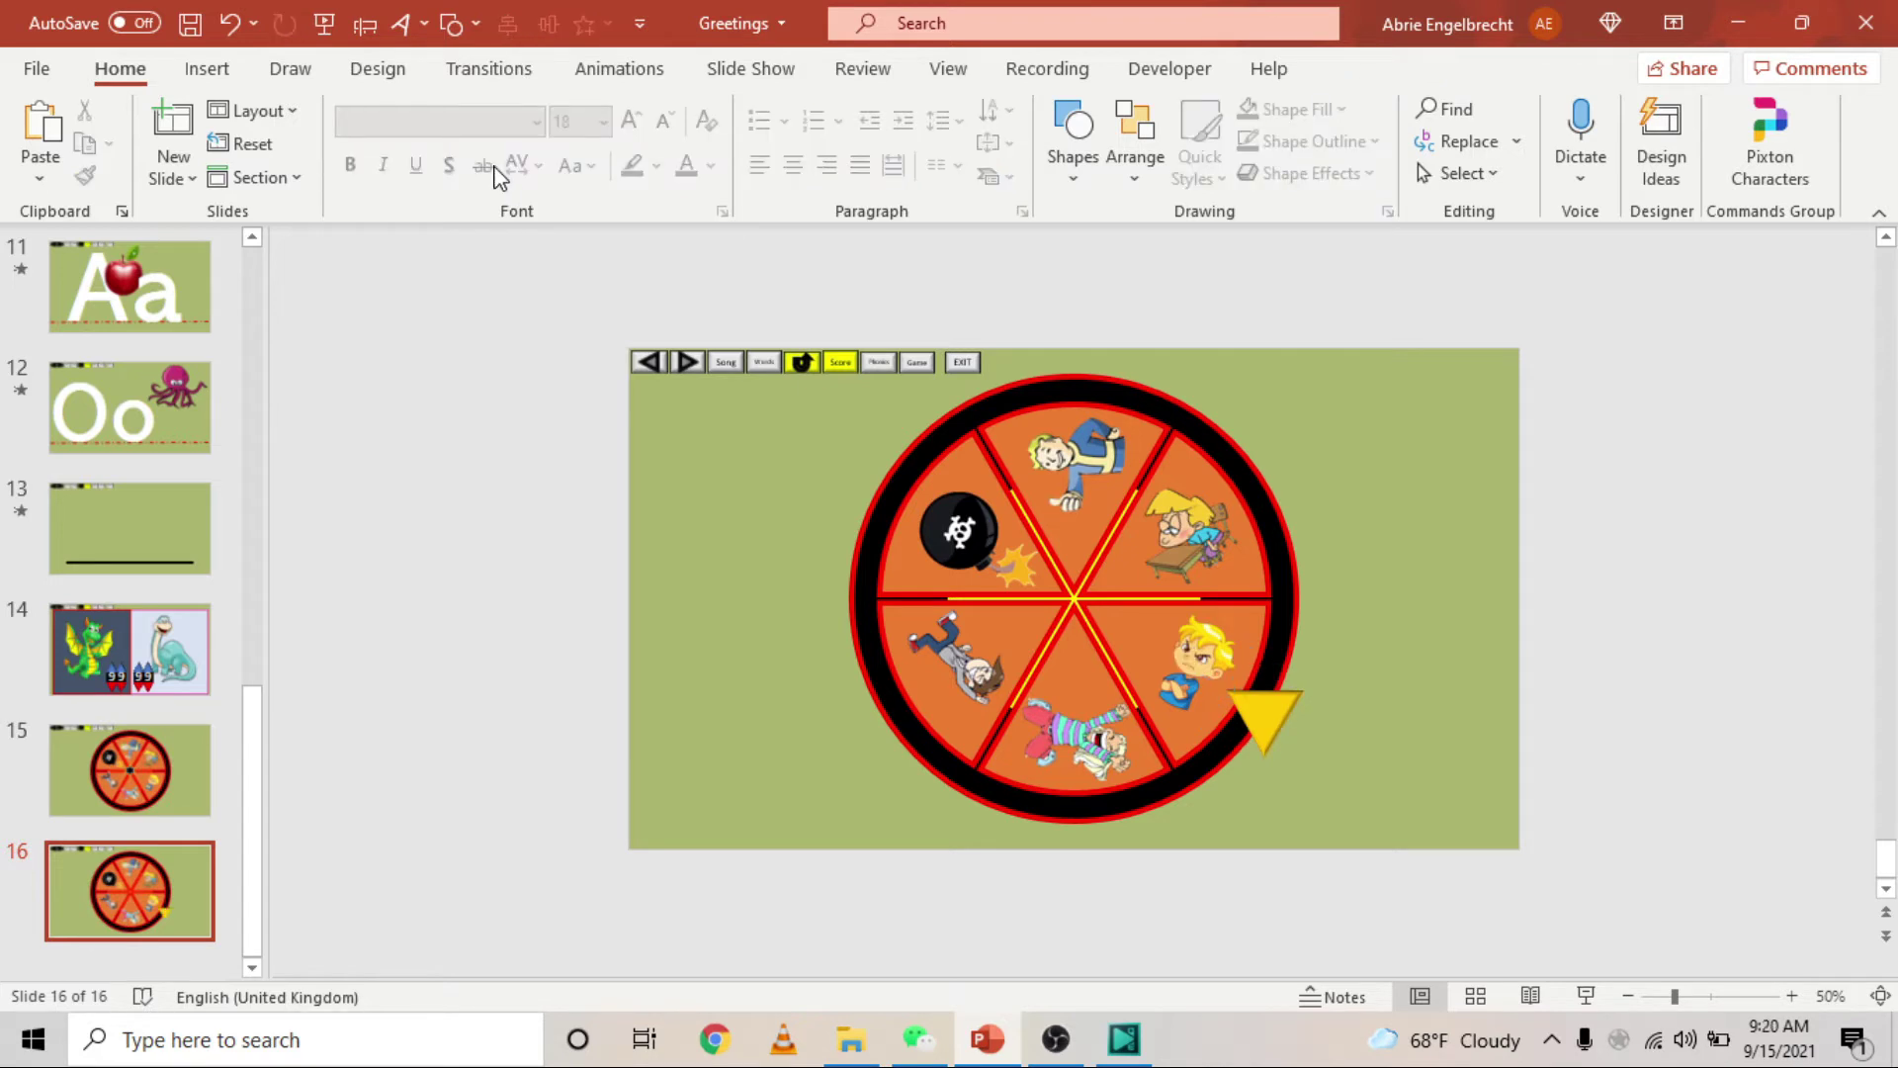
# Show the Animation Pane and add a Spin emphasis animation to the grouped wheel on slide 16.
pyautogui.click(365, 25)
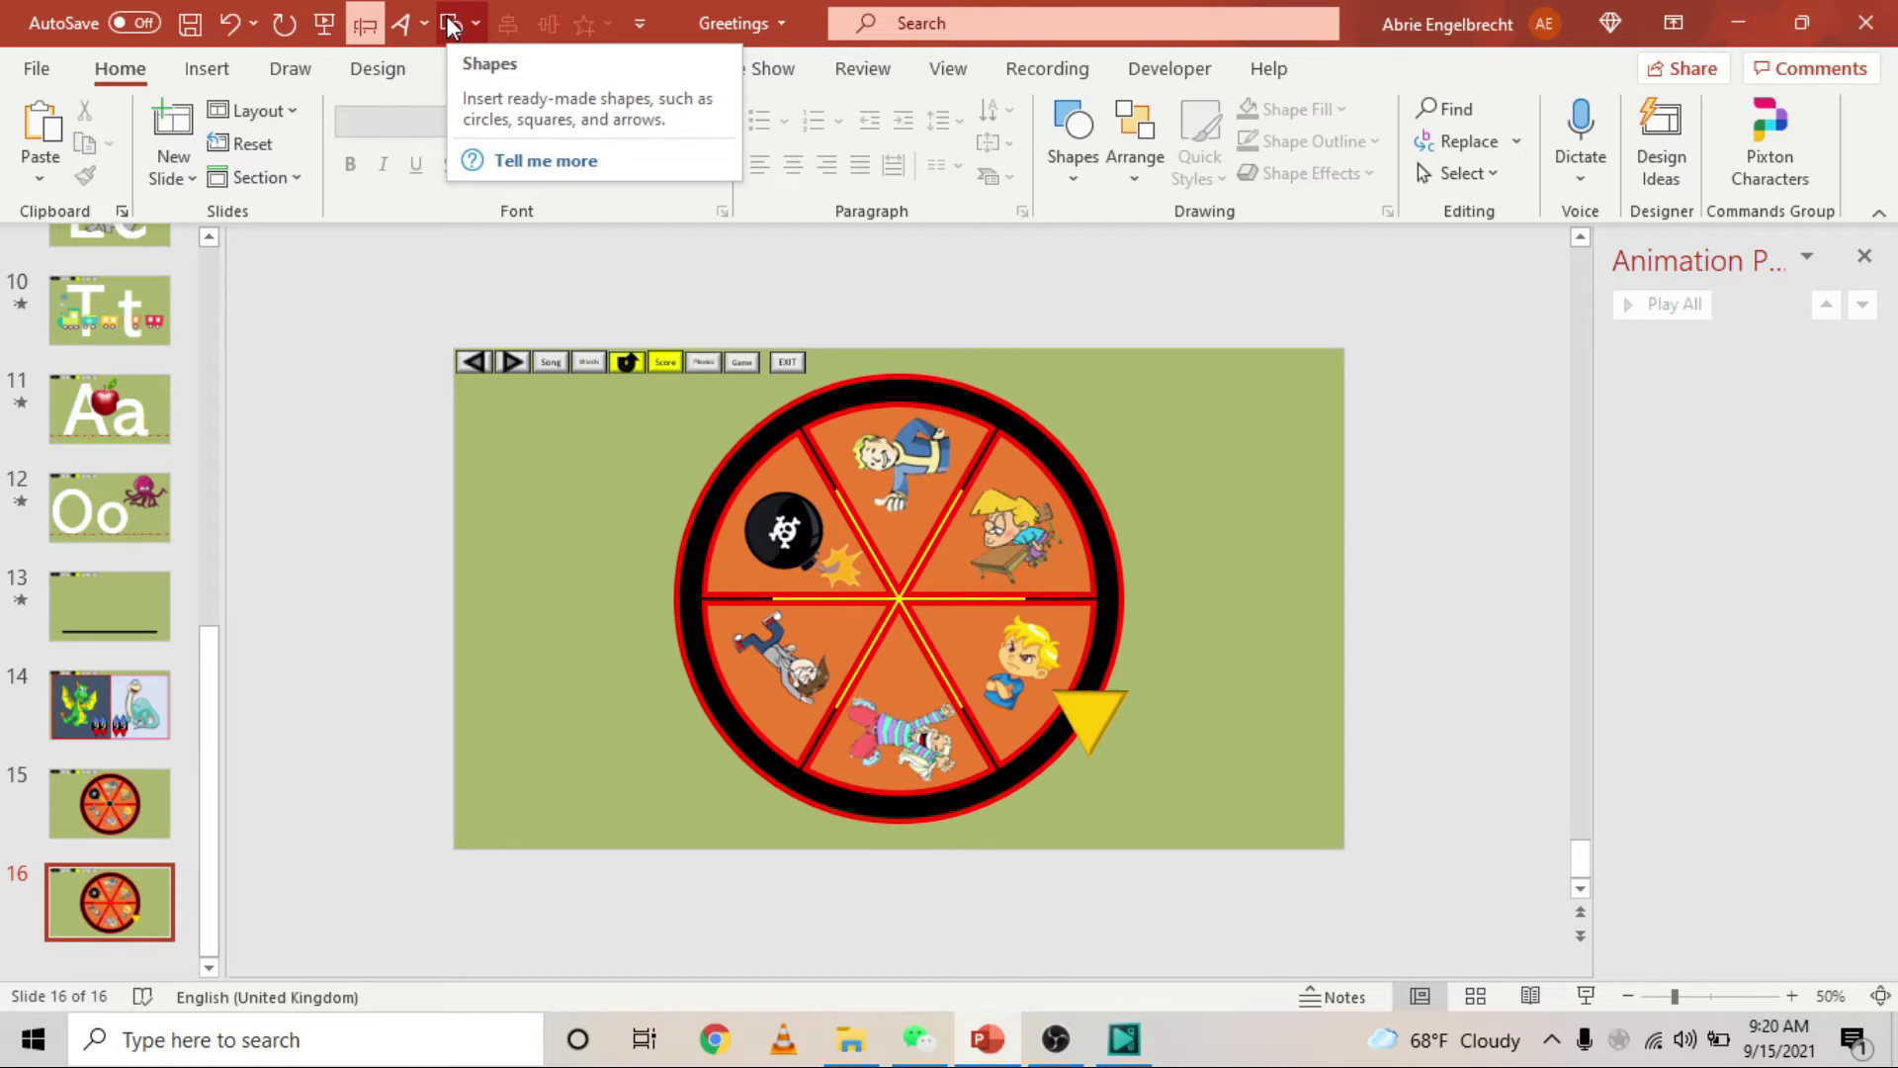
pyautogui.click(939, 541)
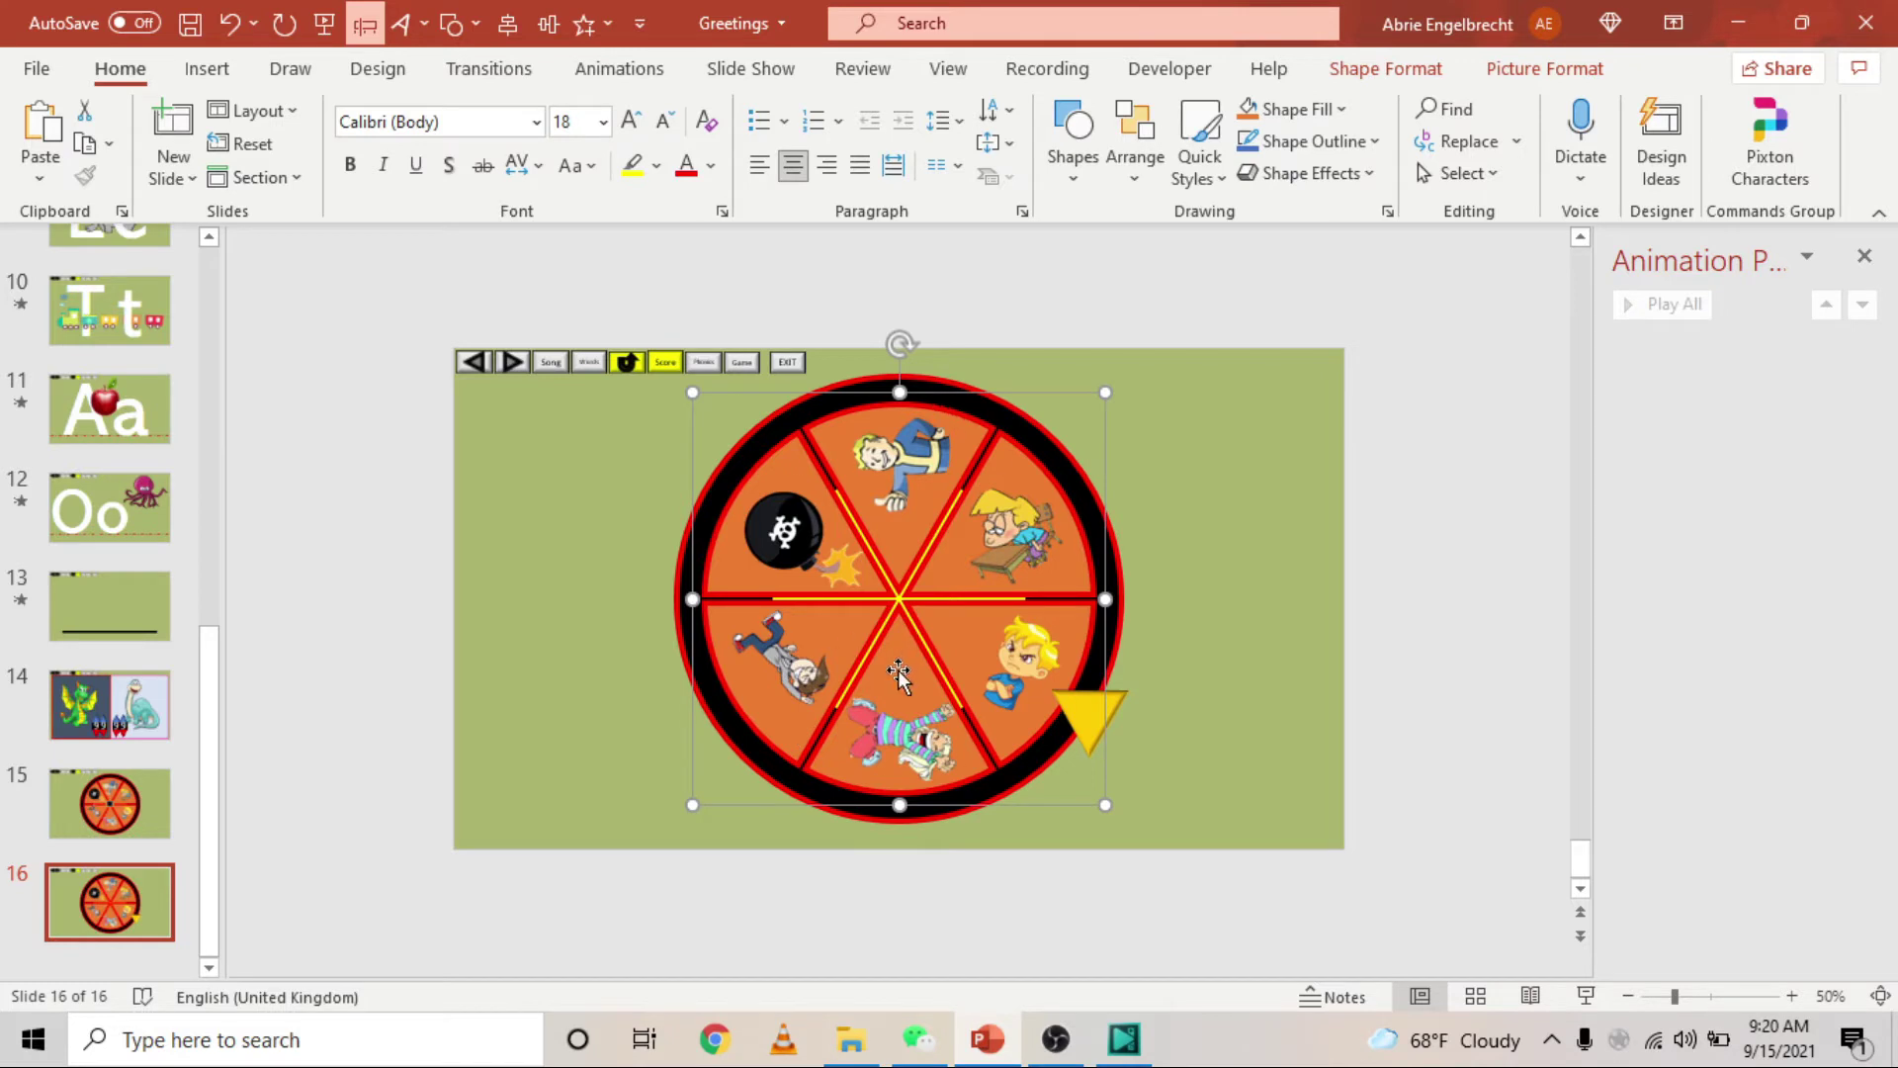
pyautogui.click(593, 33)
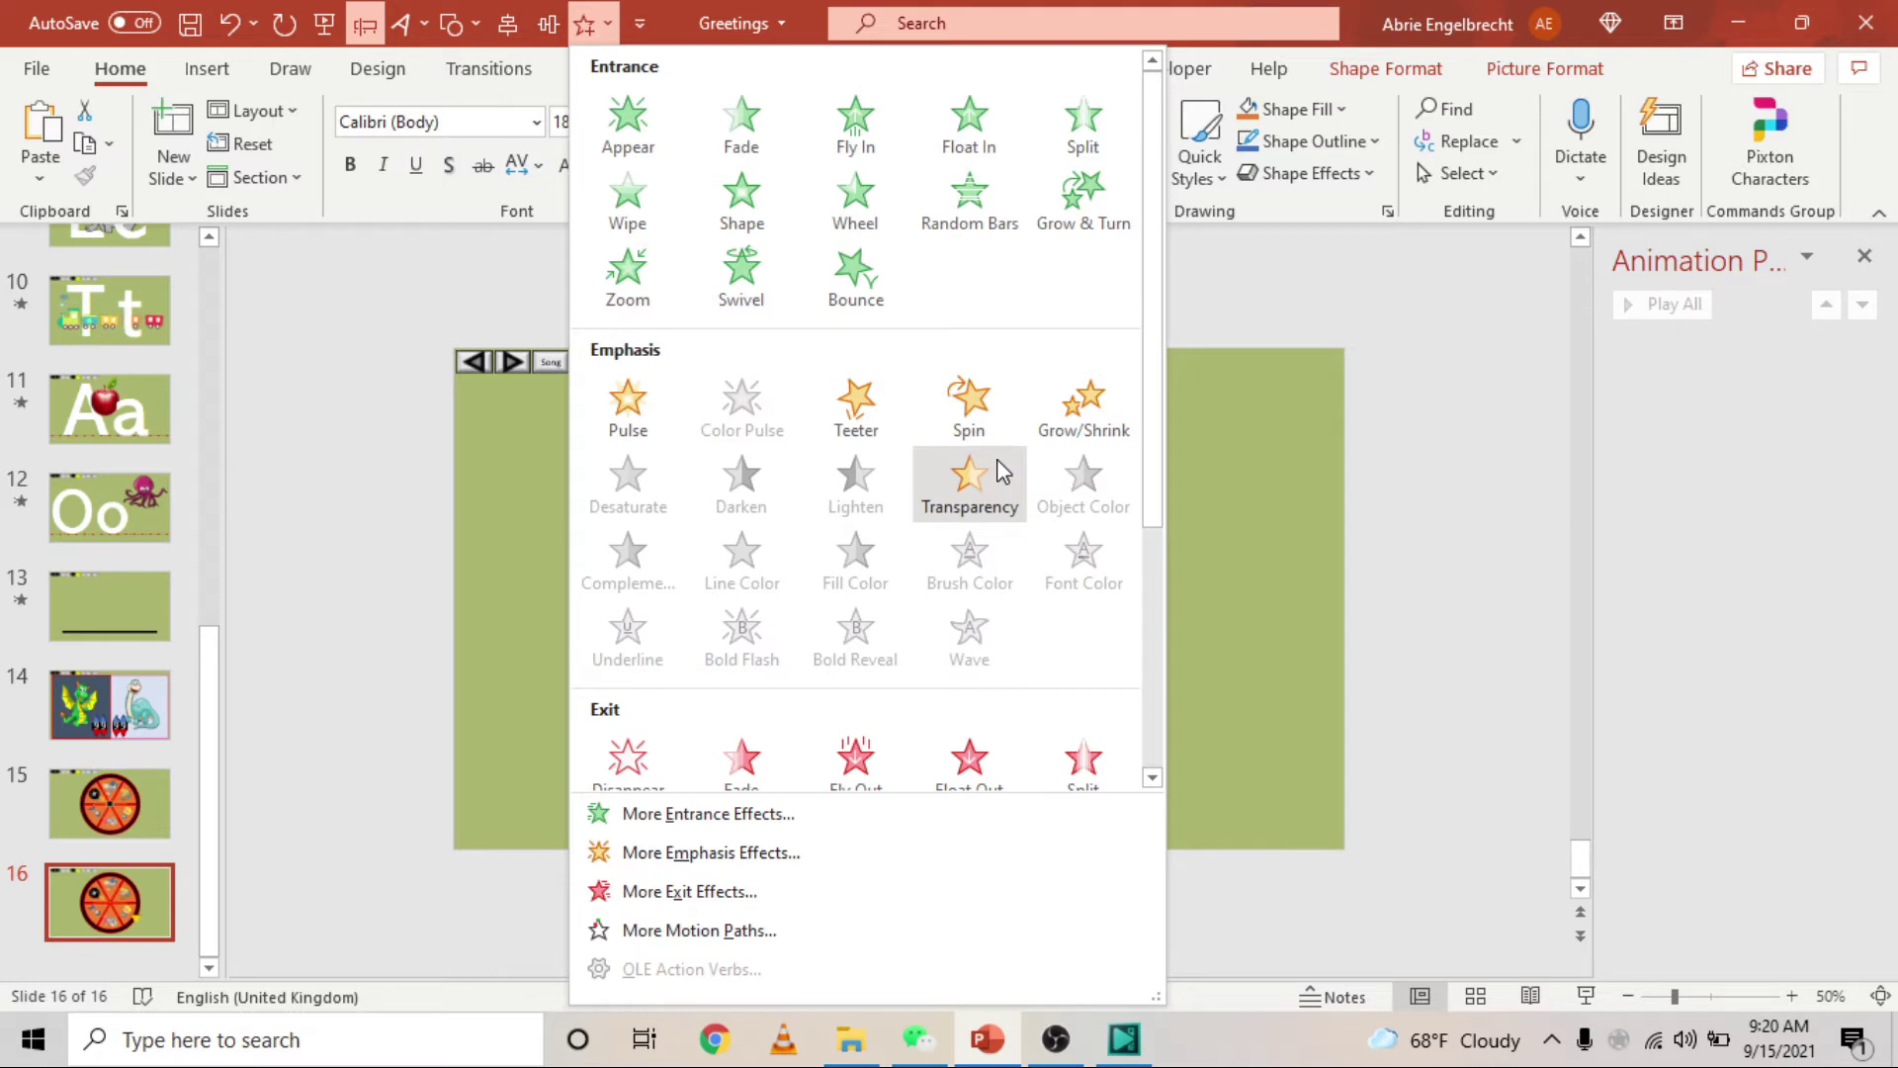
pyautogui.click(977, 403)
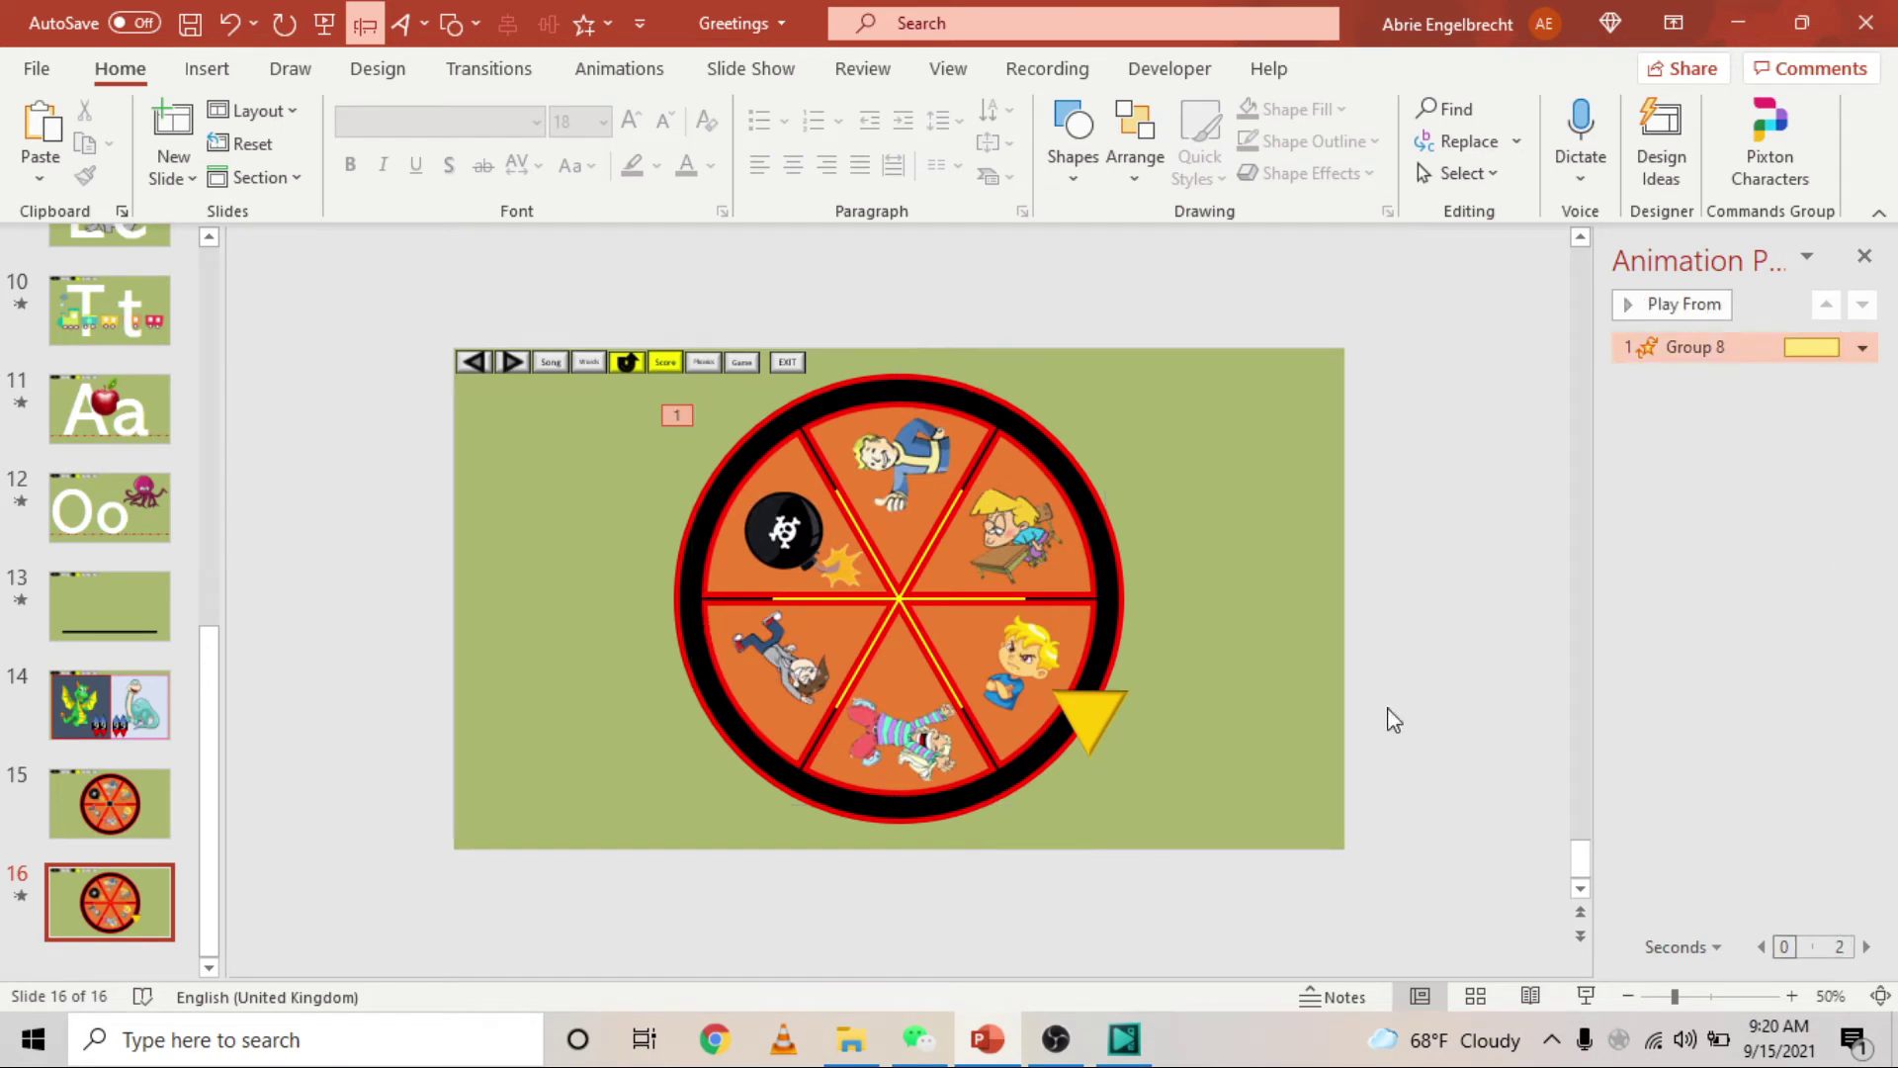
# Set the wheel's Spin timing to a duration of 1 second (Fast), repeating Until Next Click.
pyautogui.rightClick(1695, 351)
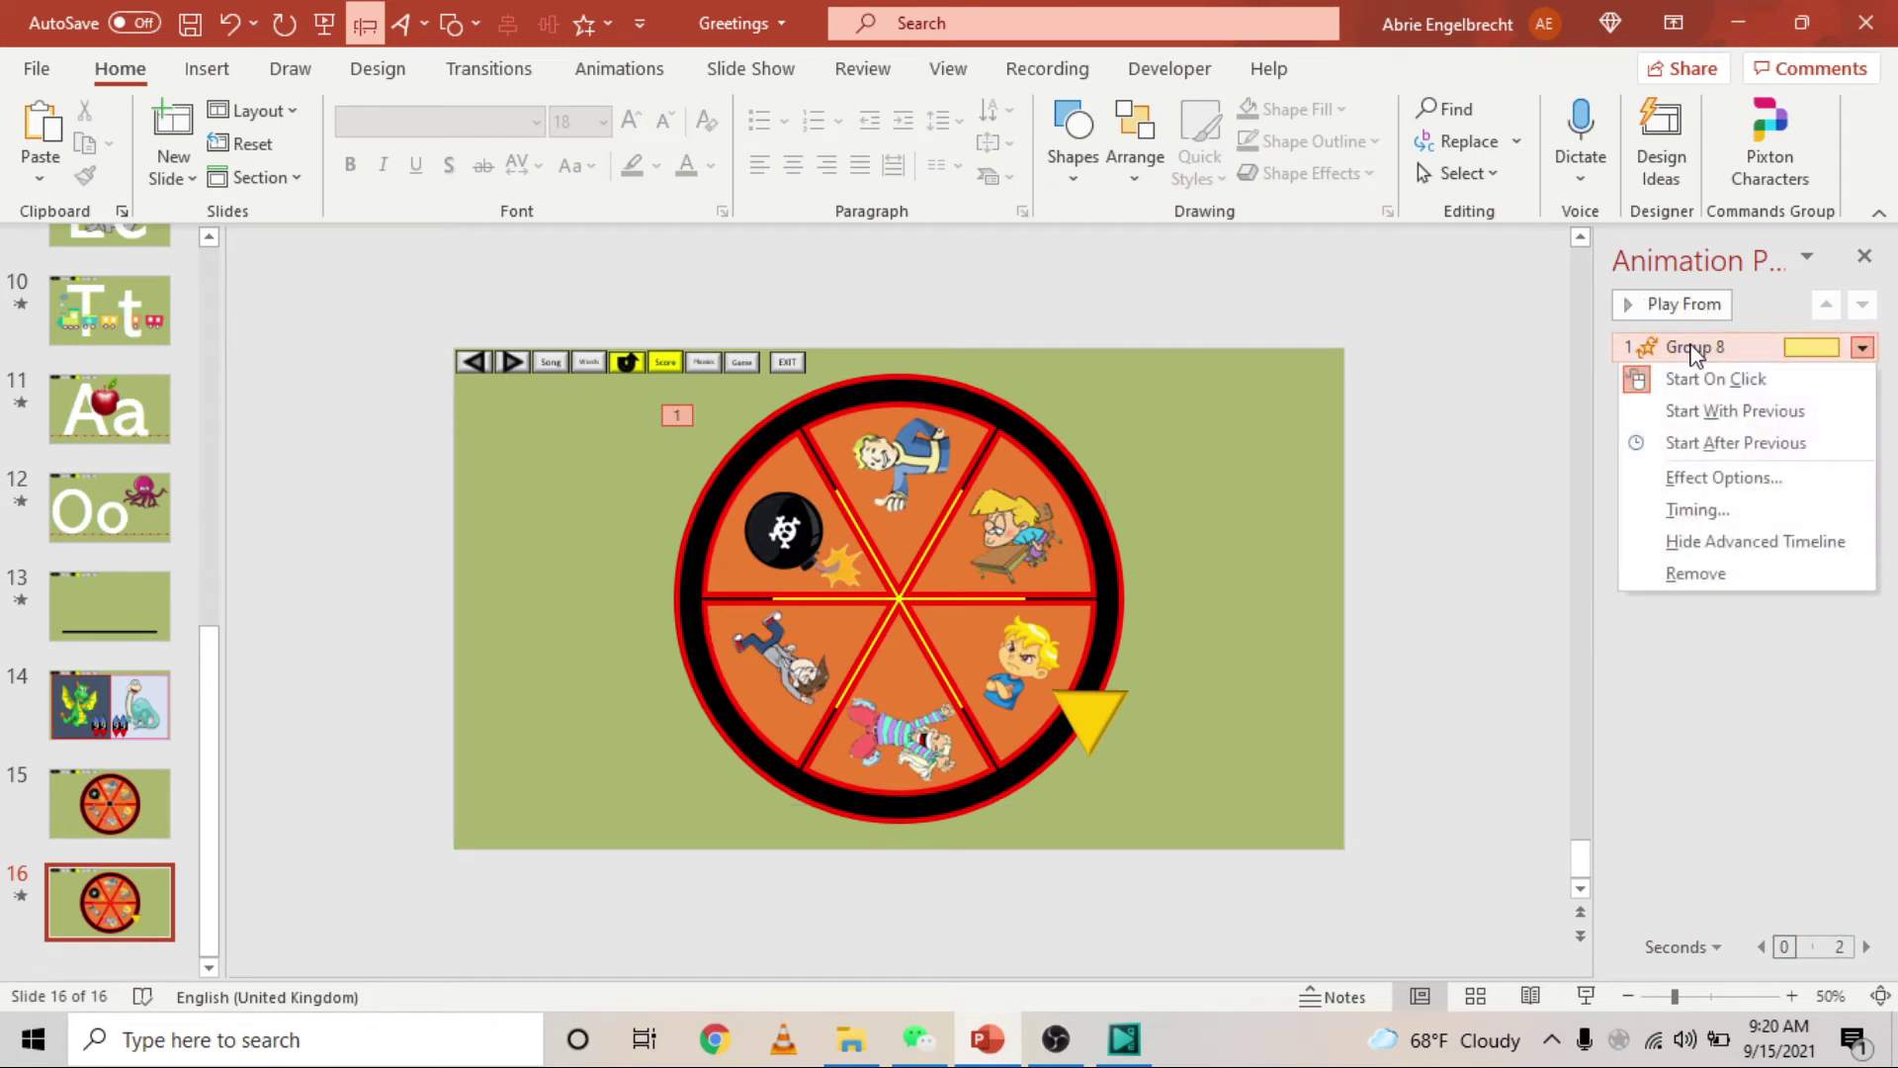
pyautogui.click(1711, 510)
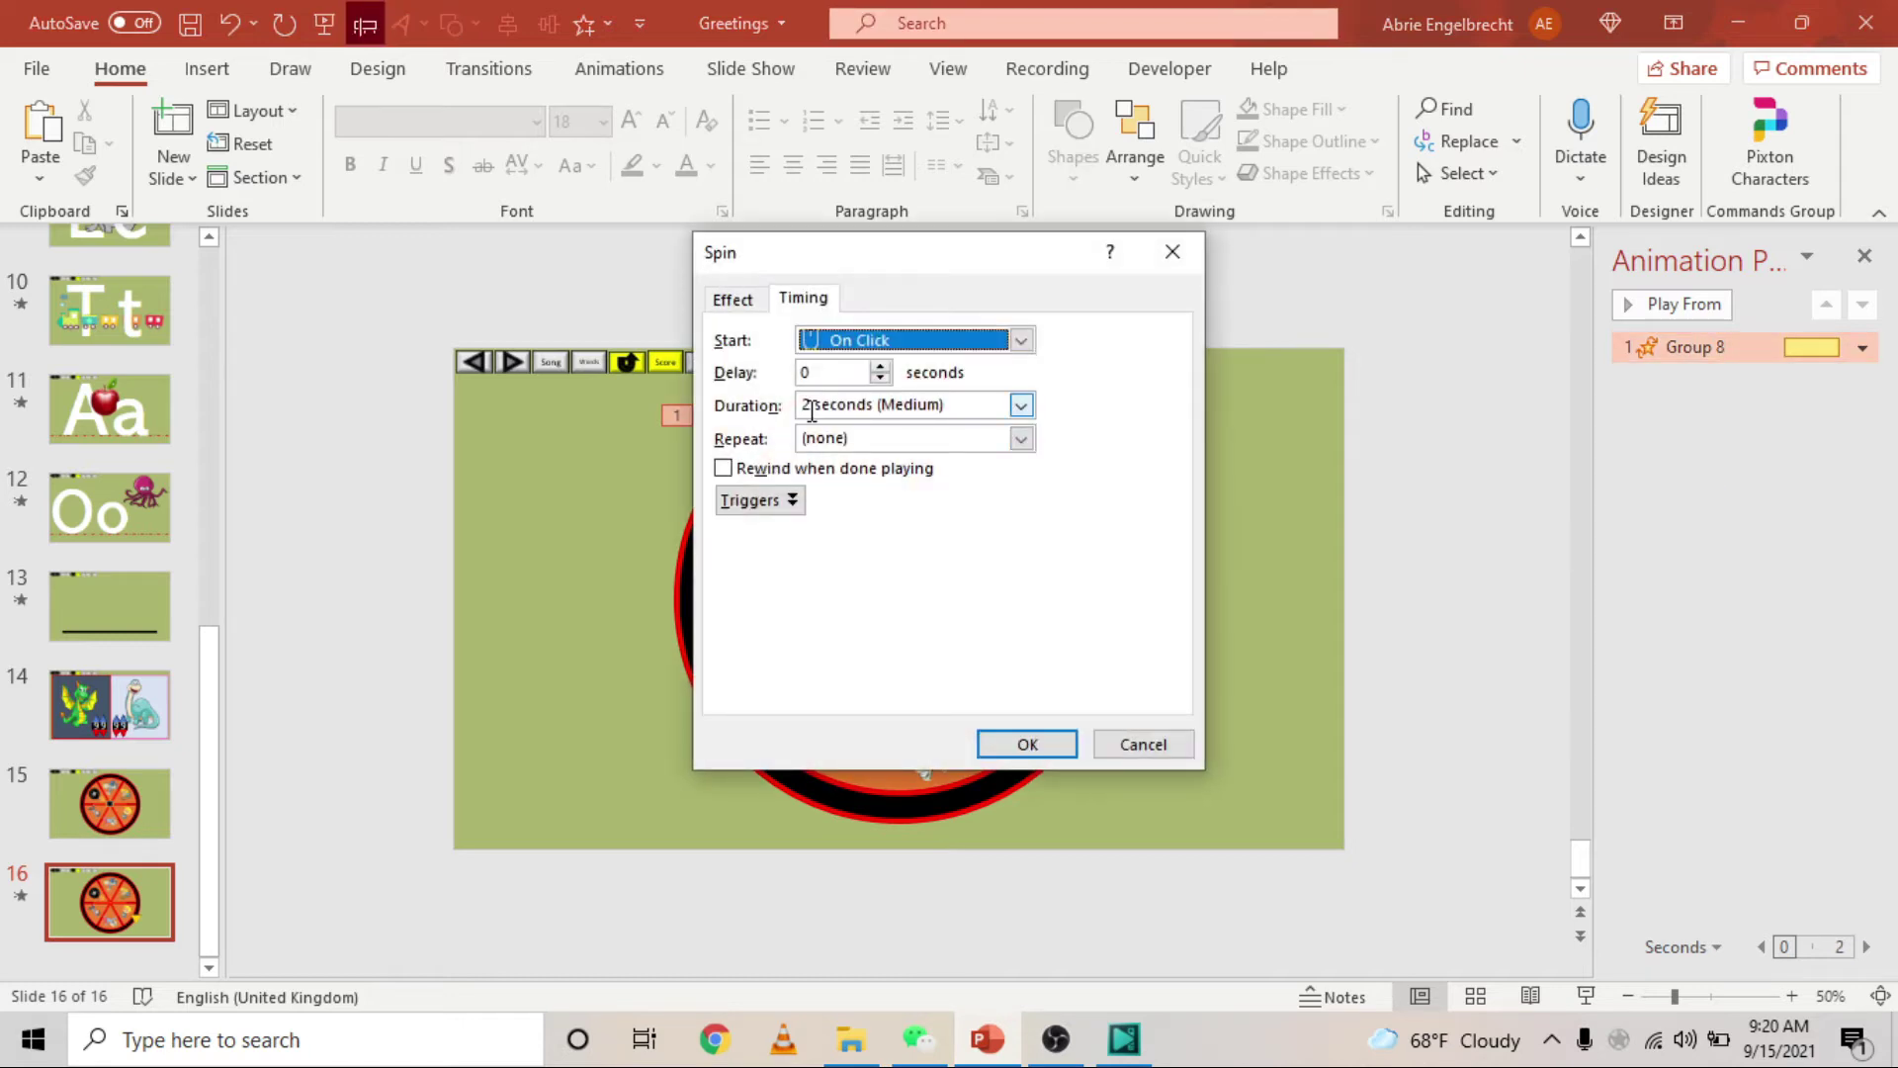
pyautogui.click(1021, 406)
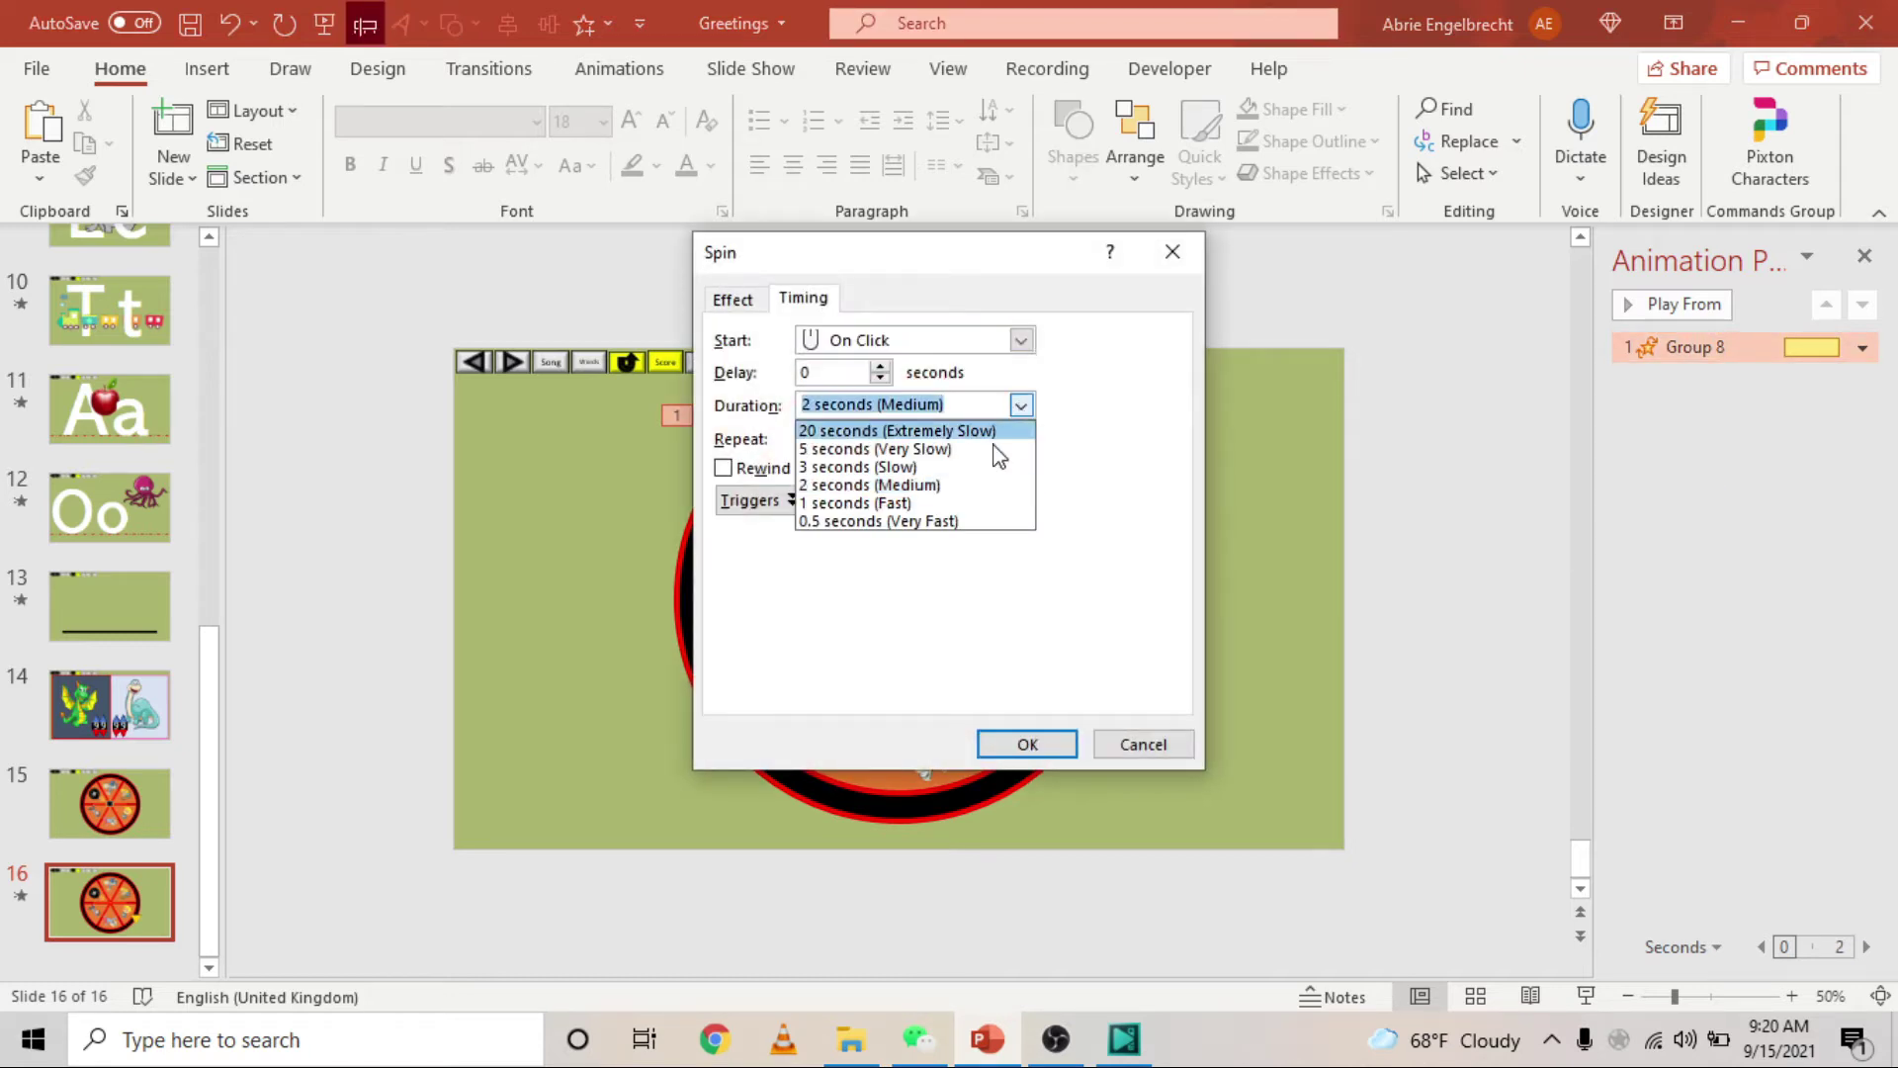
pyautogui.click(875, 504)
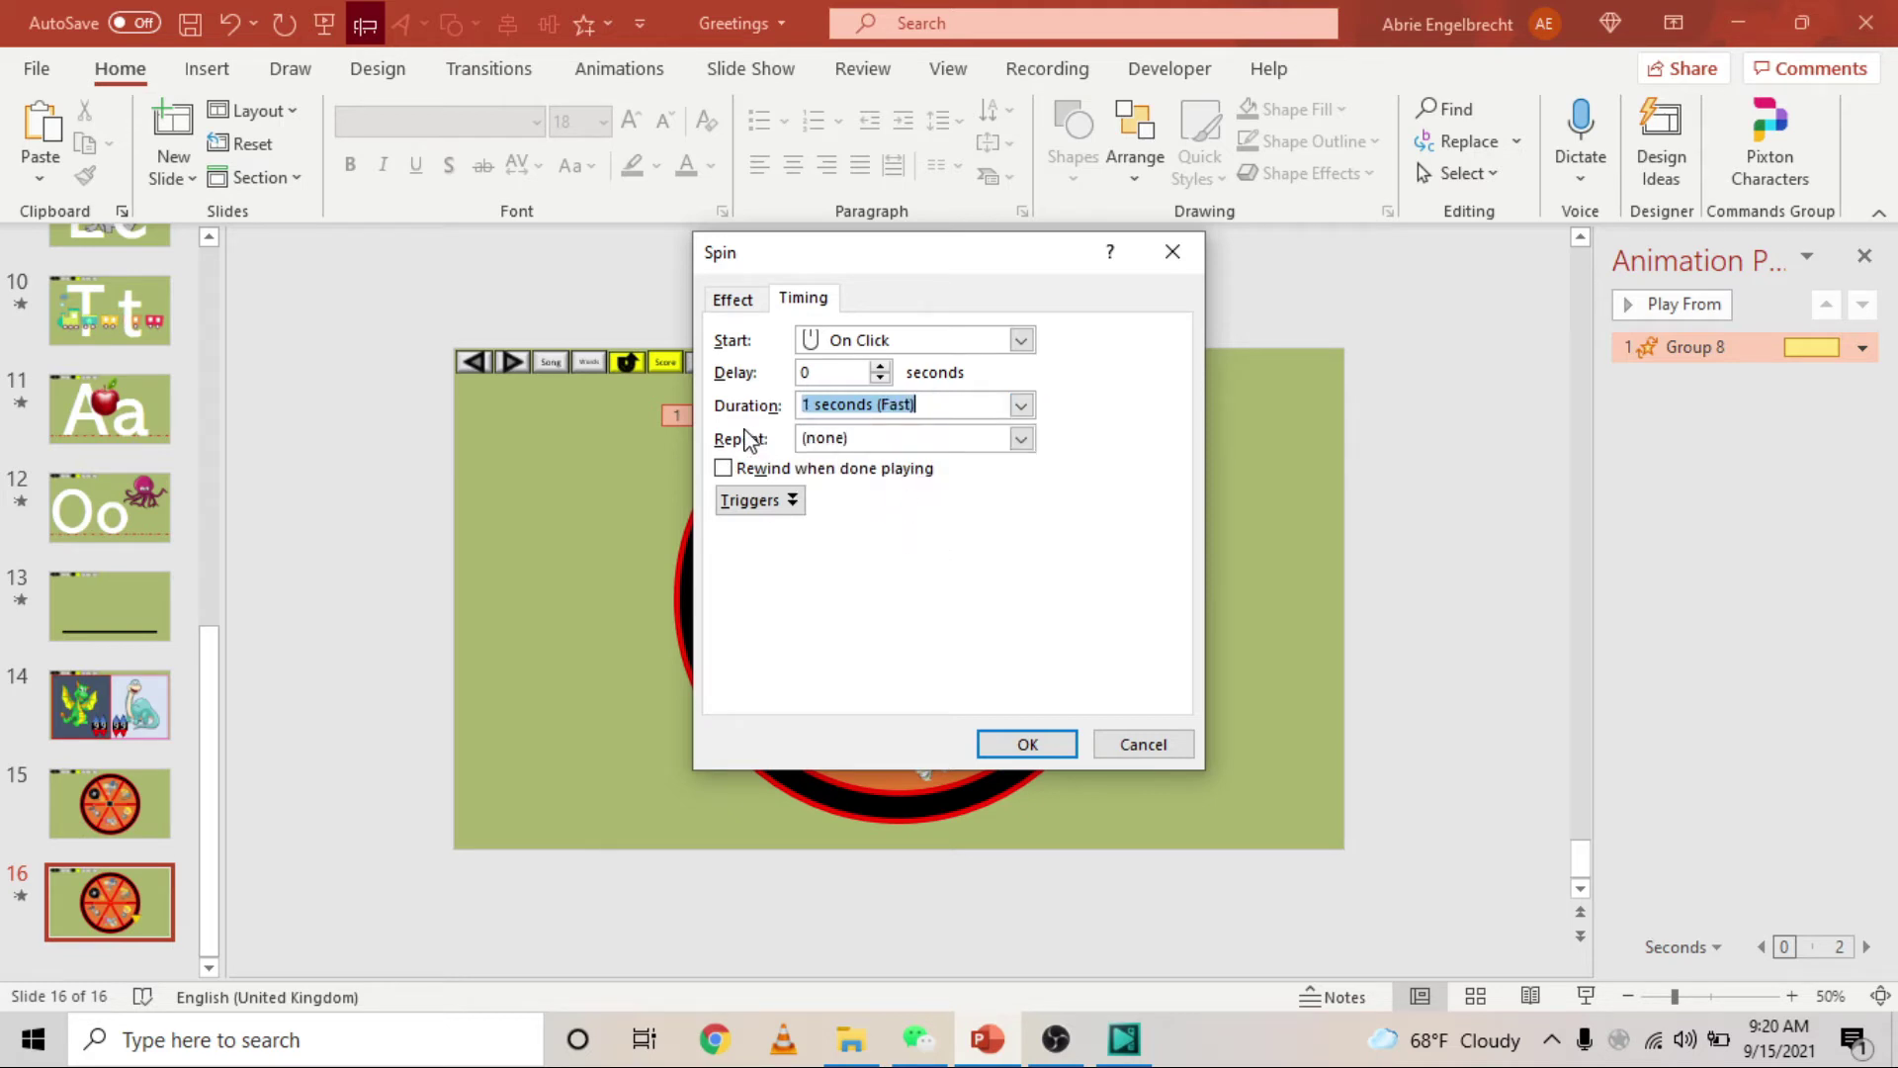
pyautogui.click(1022, 439)
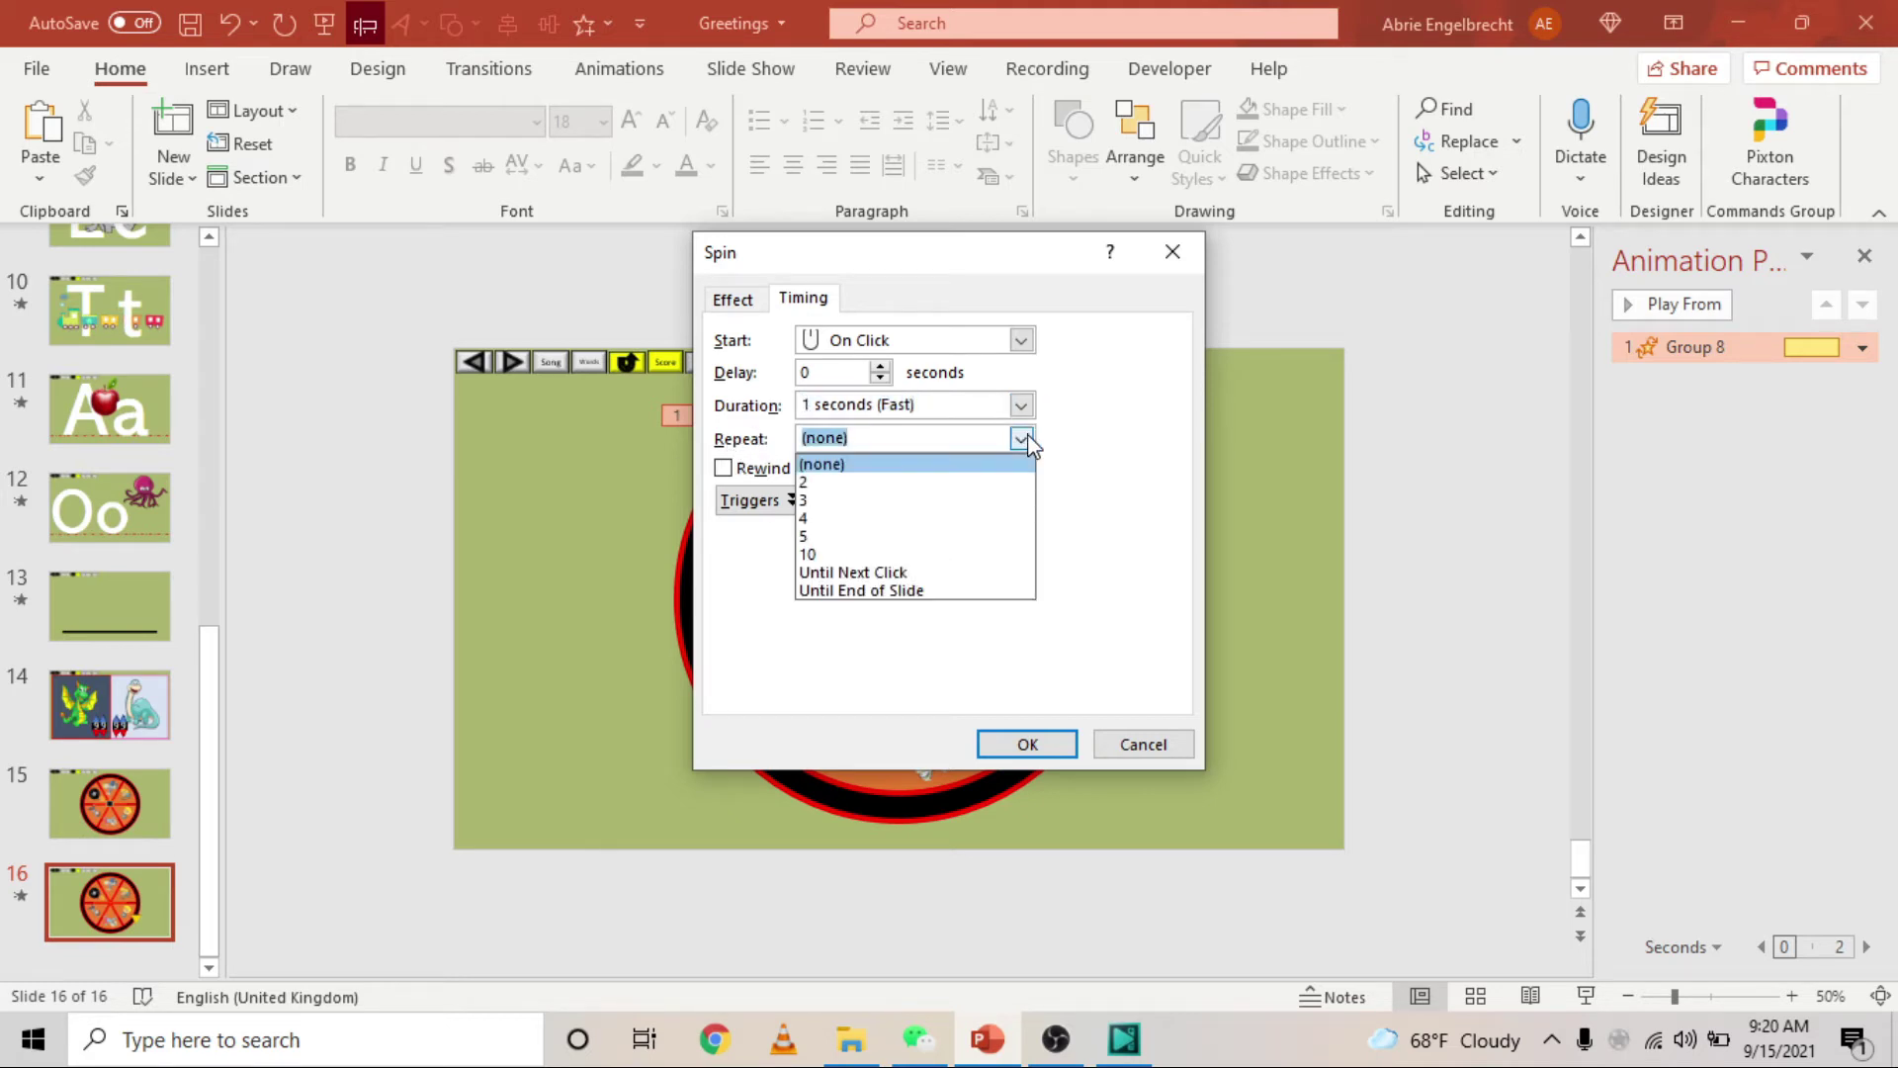
pyautogui.click(929, 574)
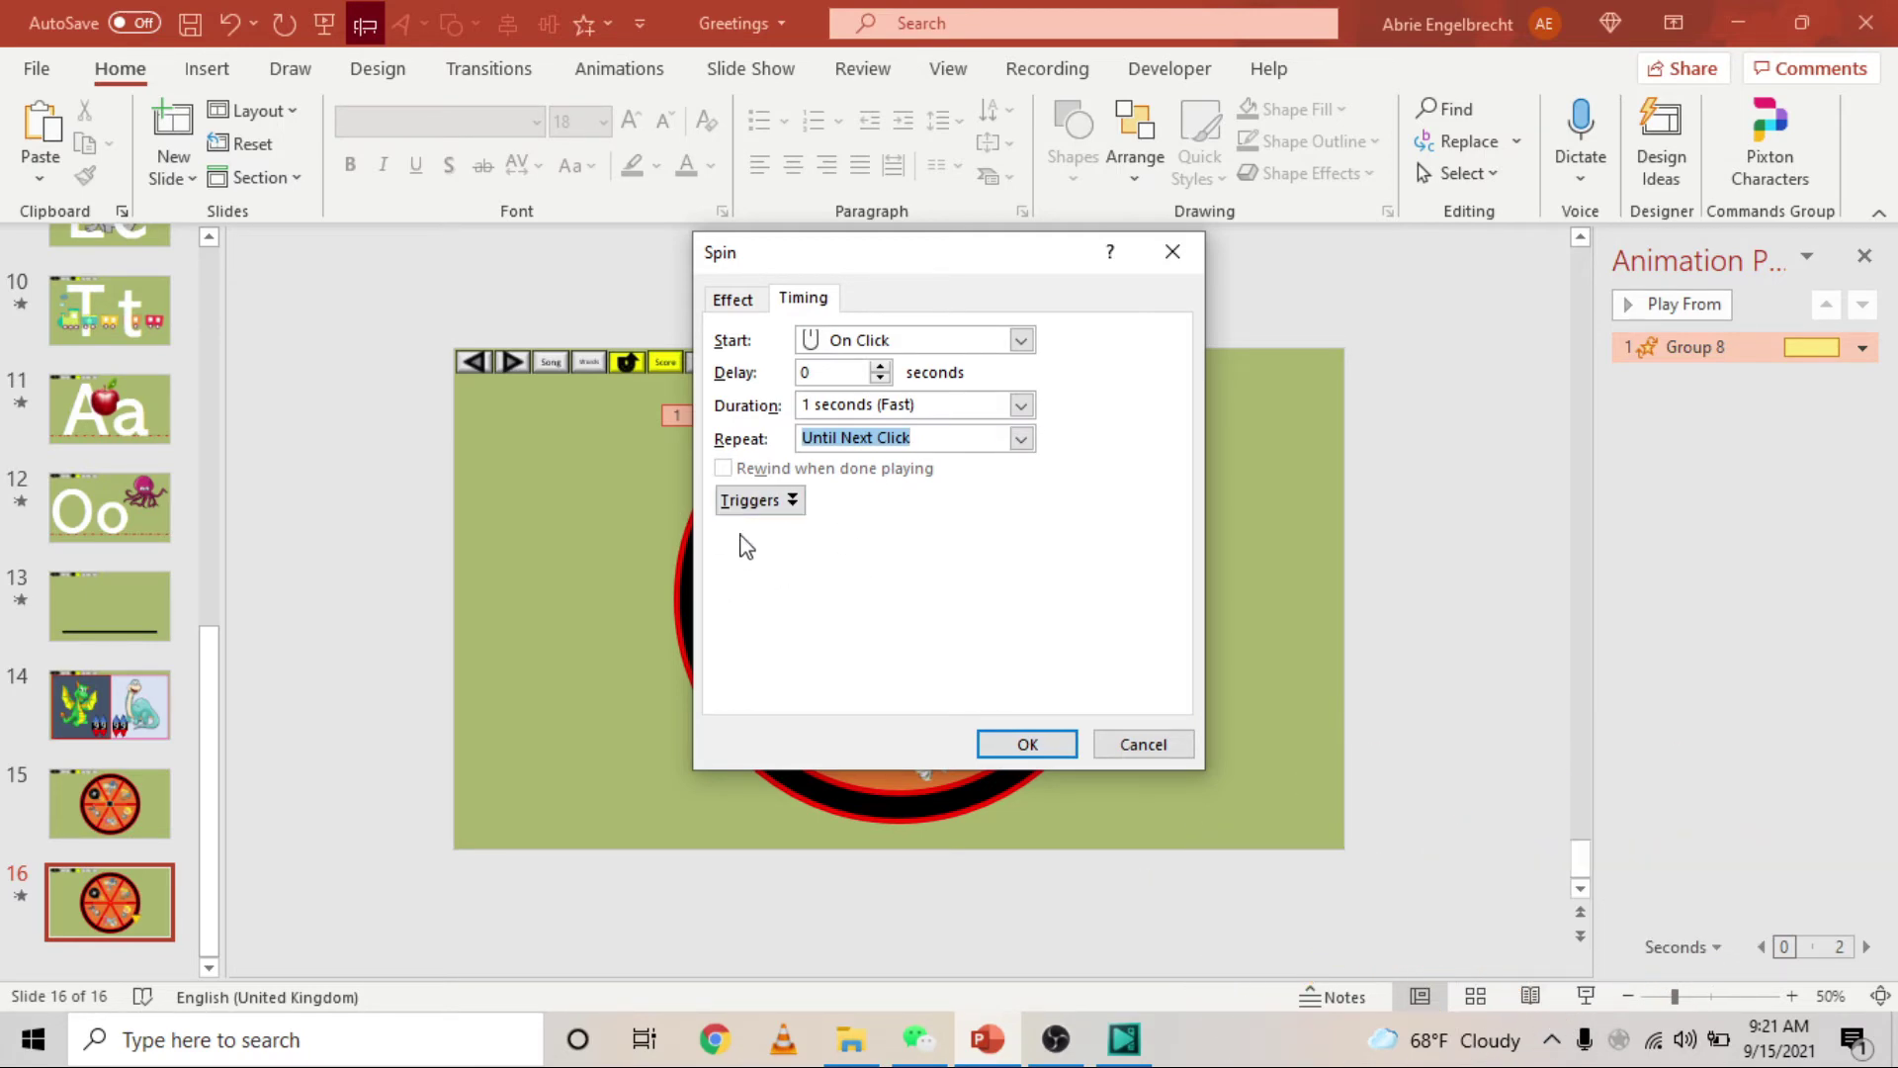
pyautogui.click(1046, 750)
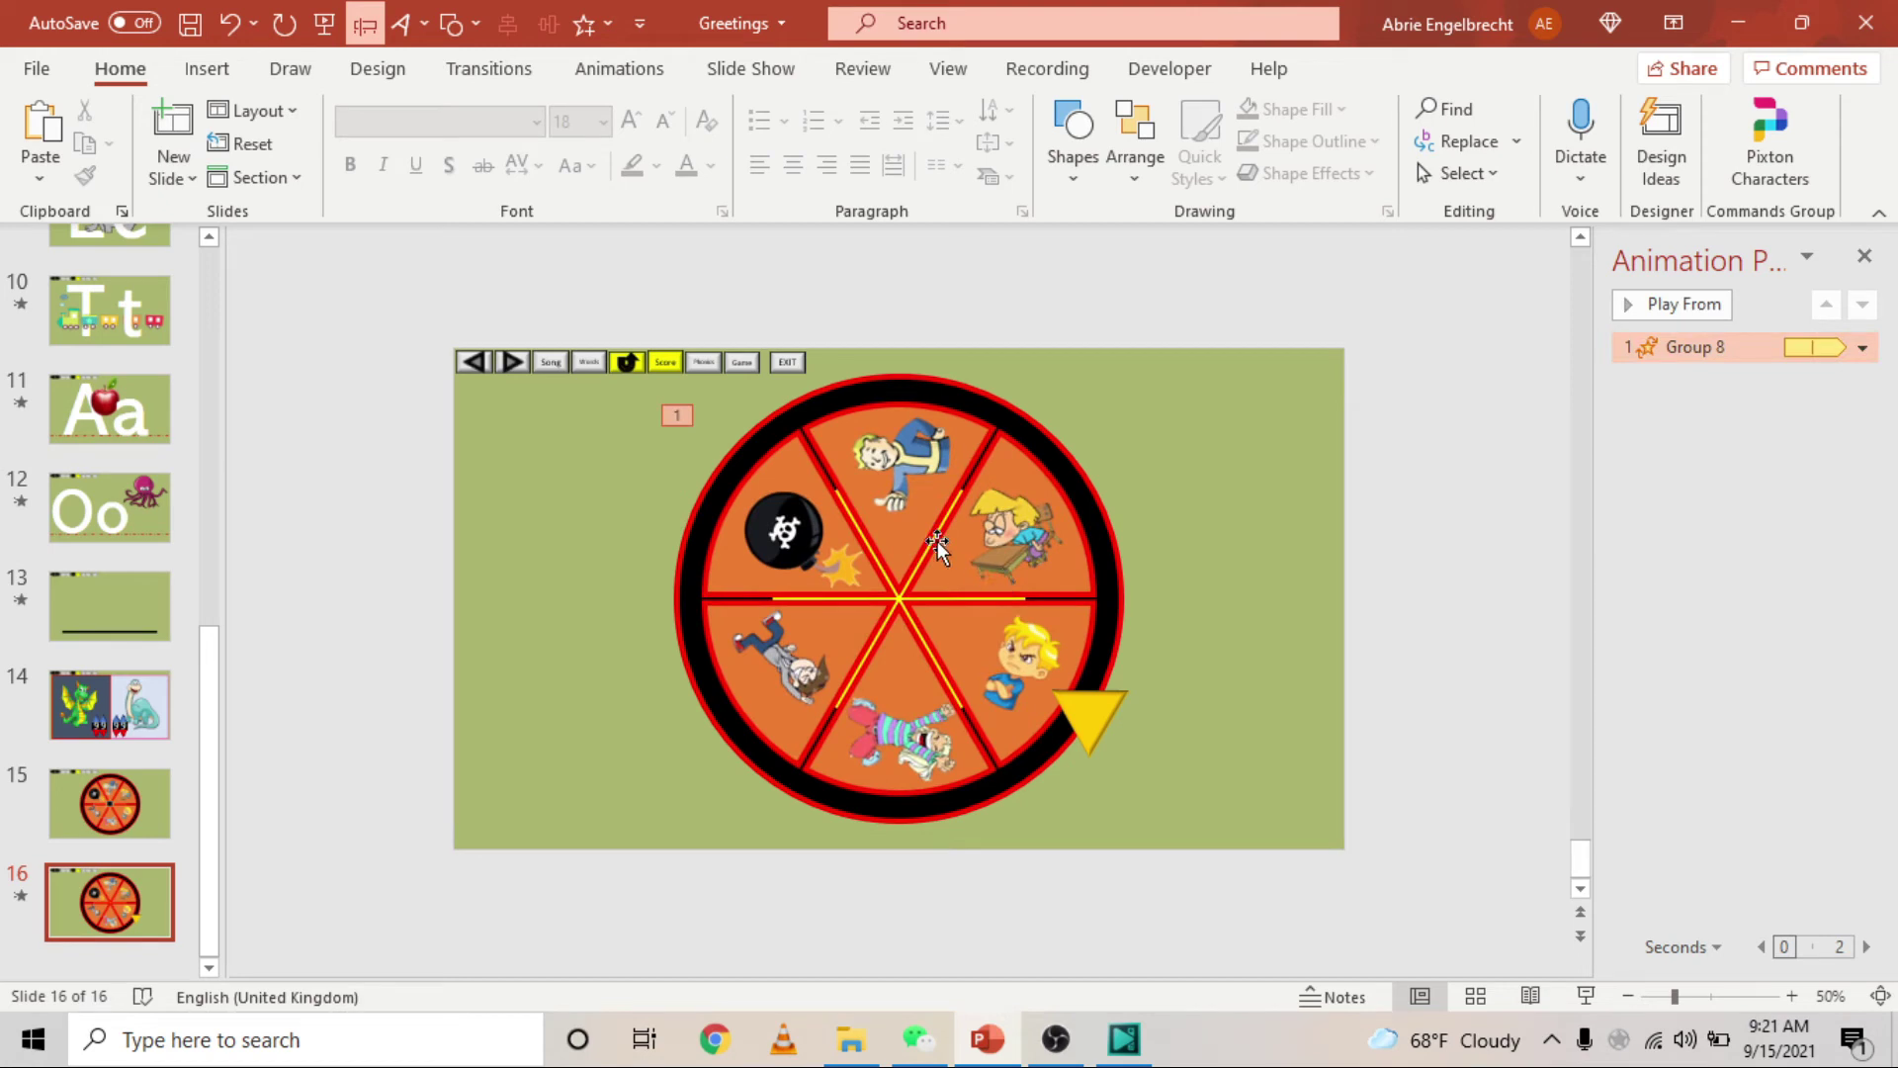
# Add an Appear entrance effect to the grouped wheel as a second animation after the Spin.
pyautogui.click(947, 547)
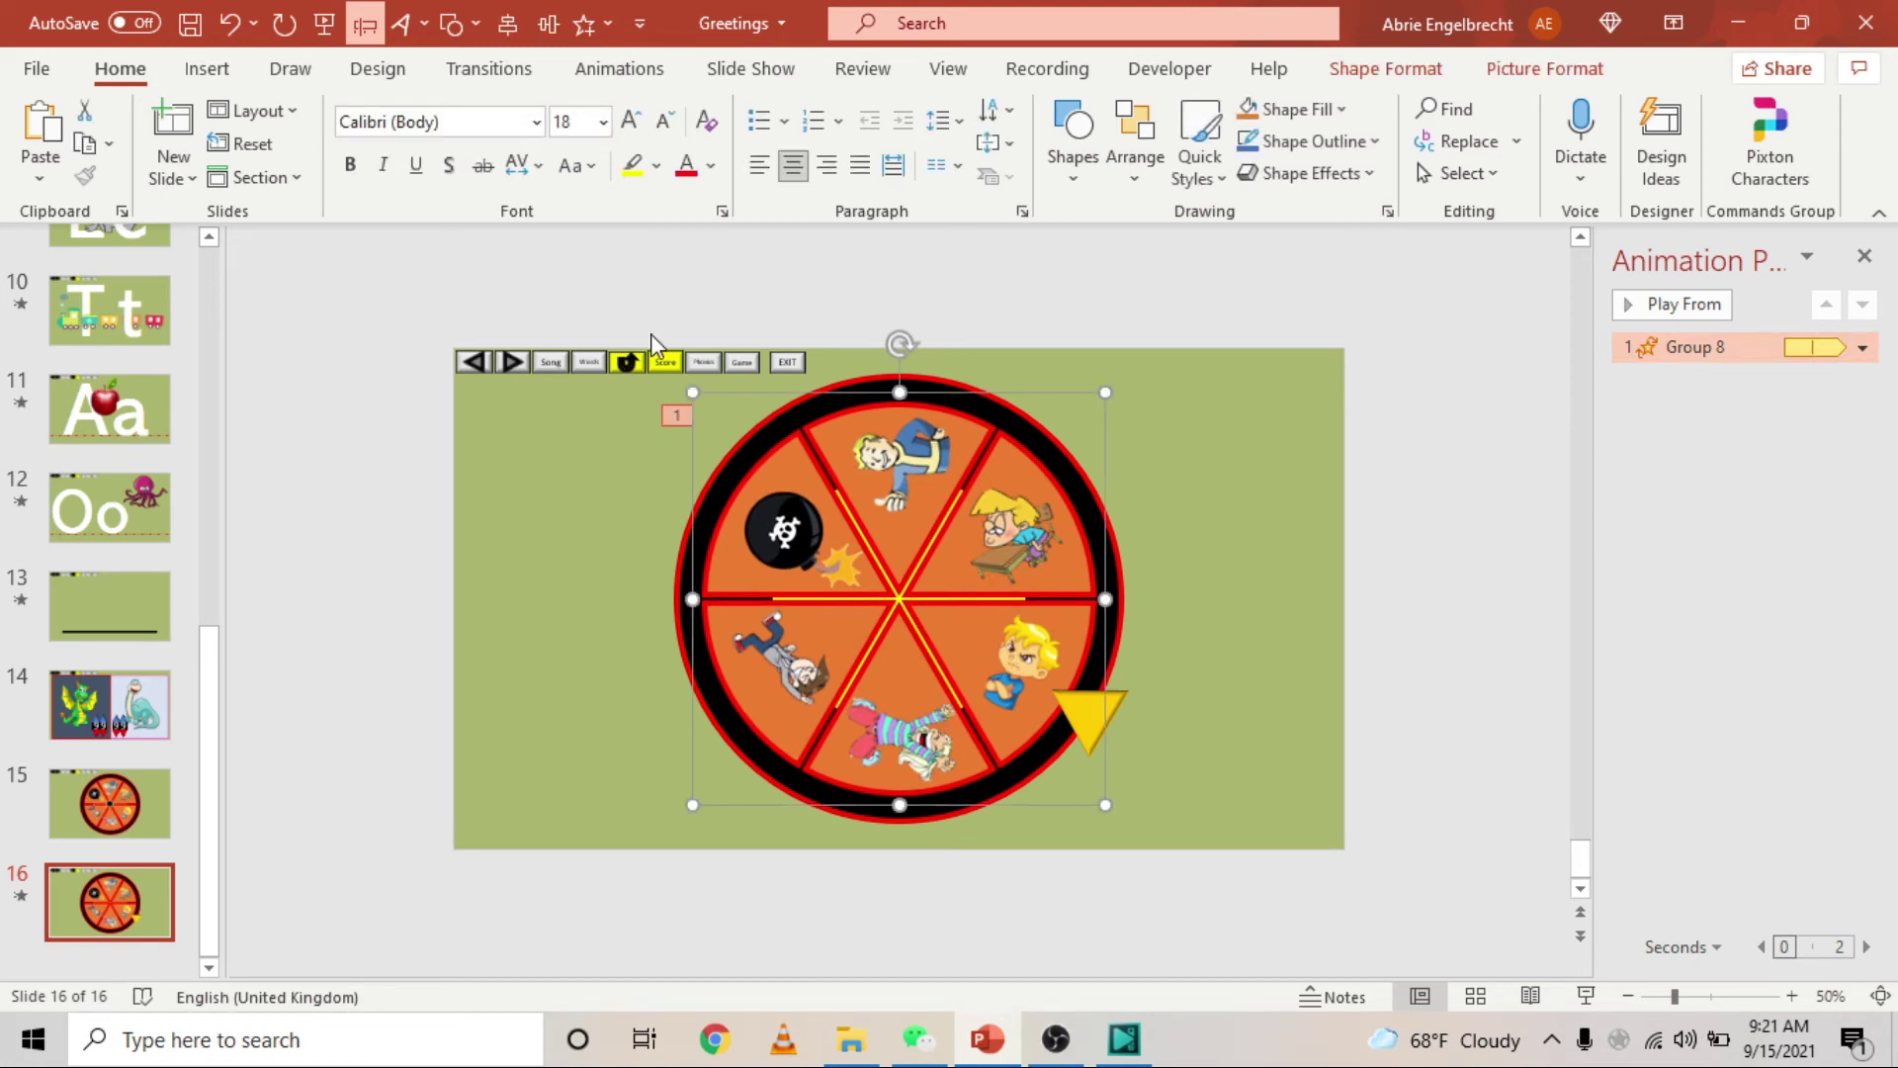
pyautogui.click(605, 32)
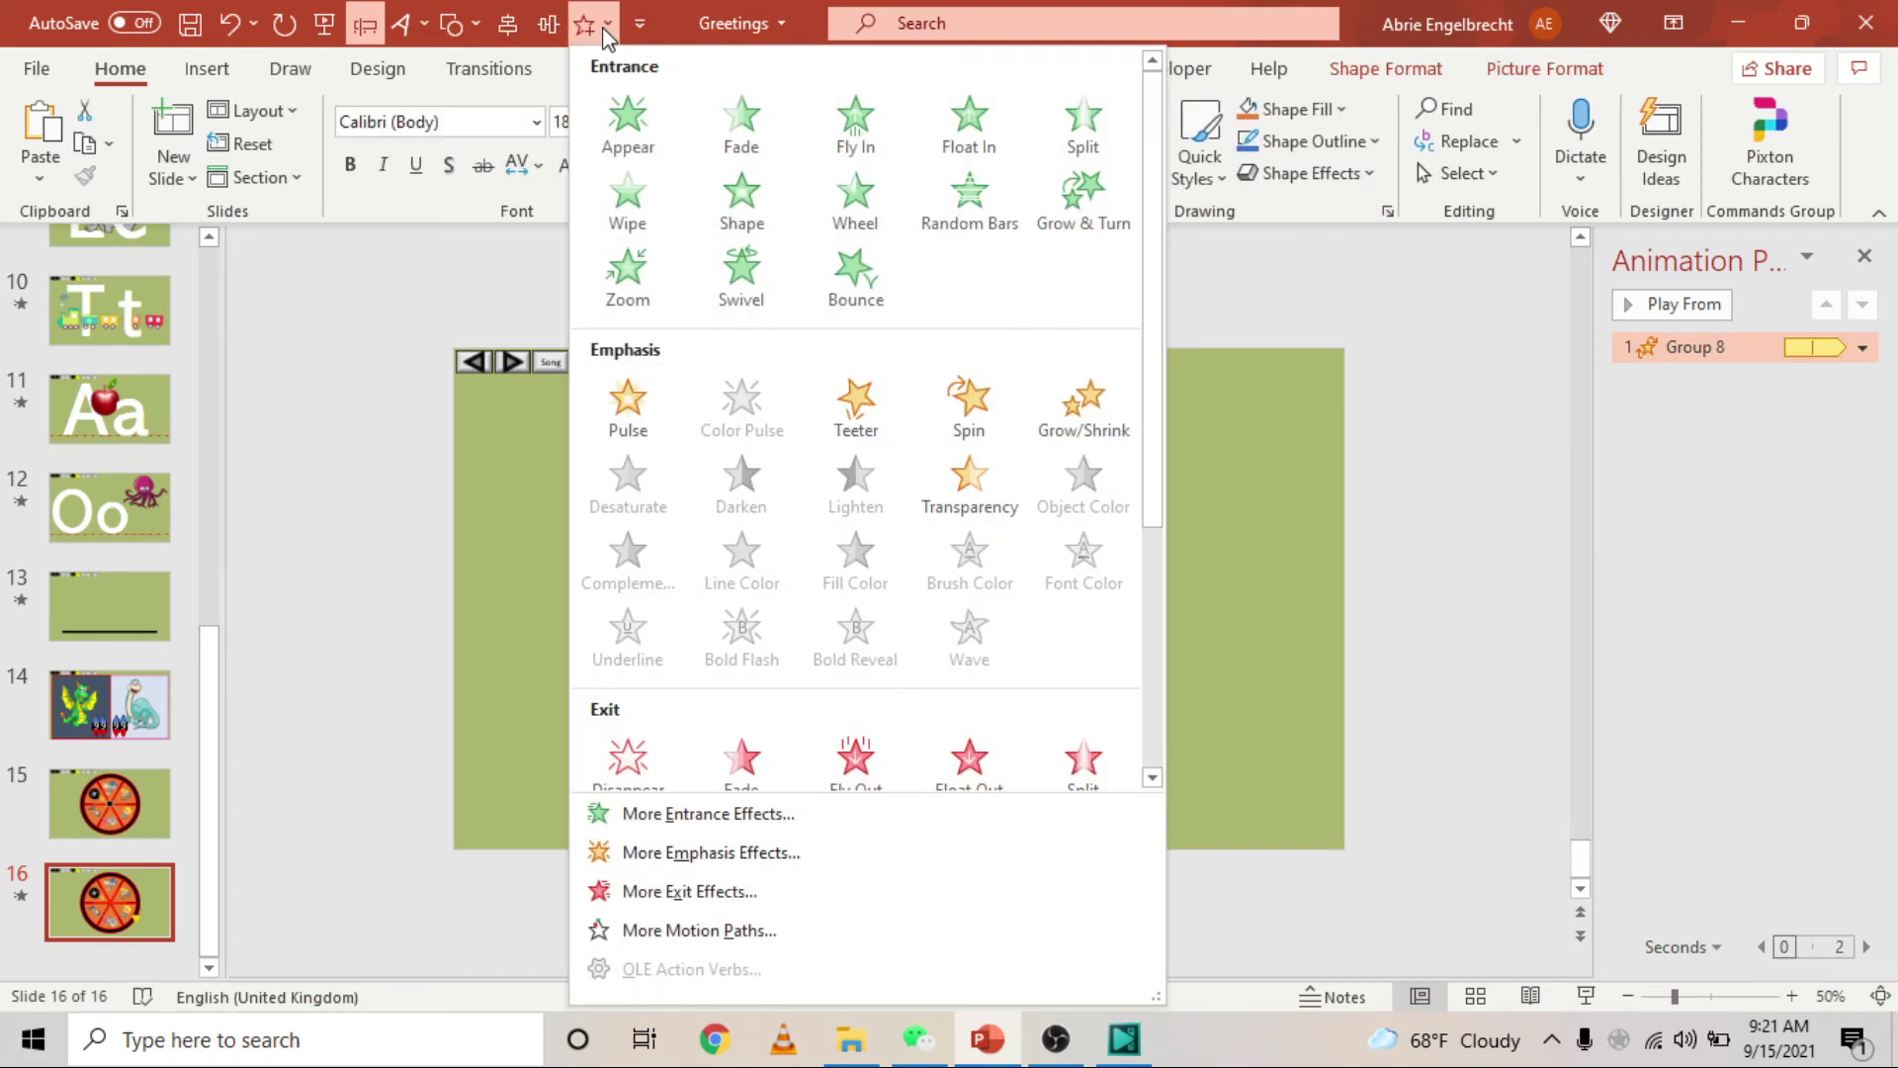
pyautogui.click(645, 143)
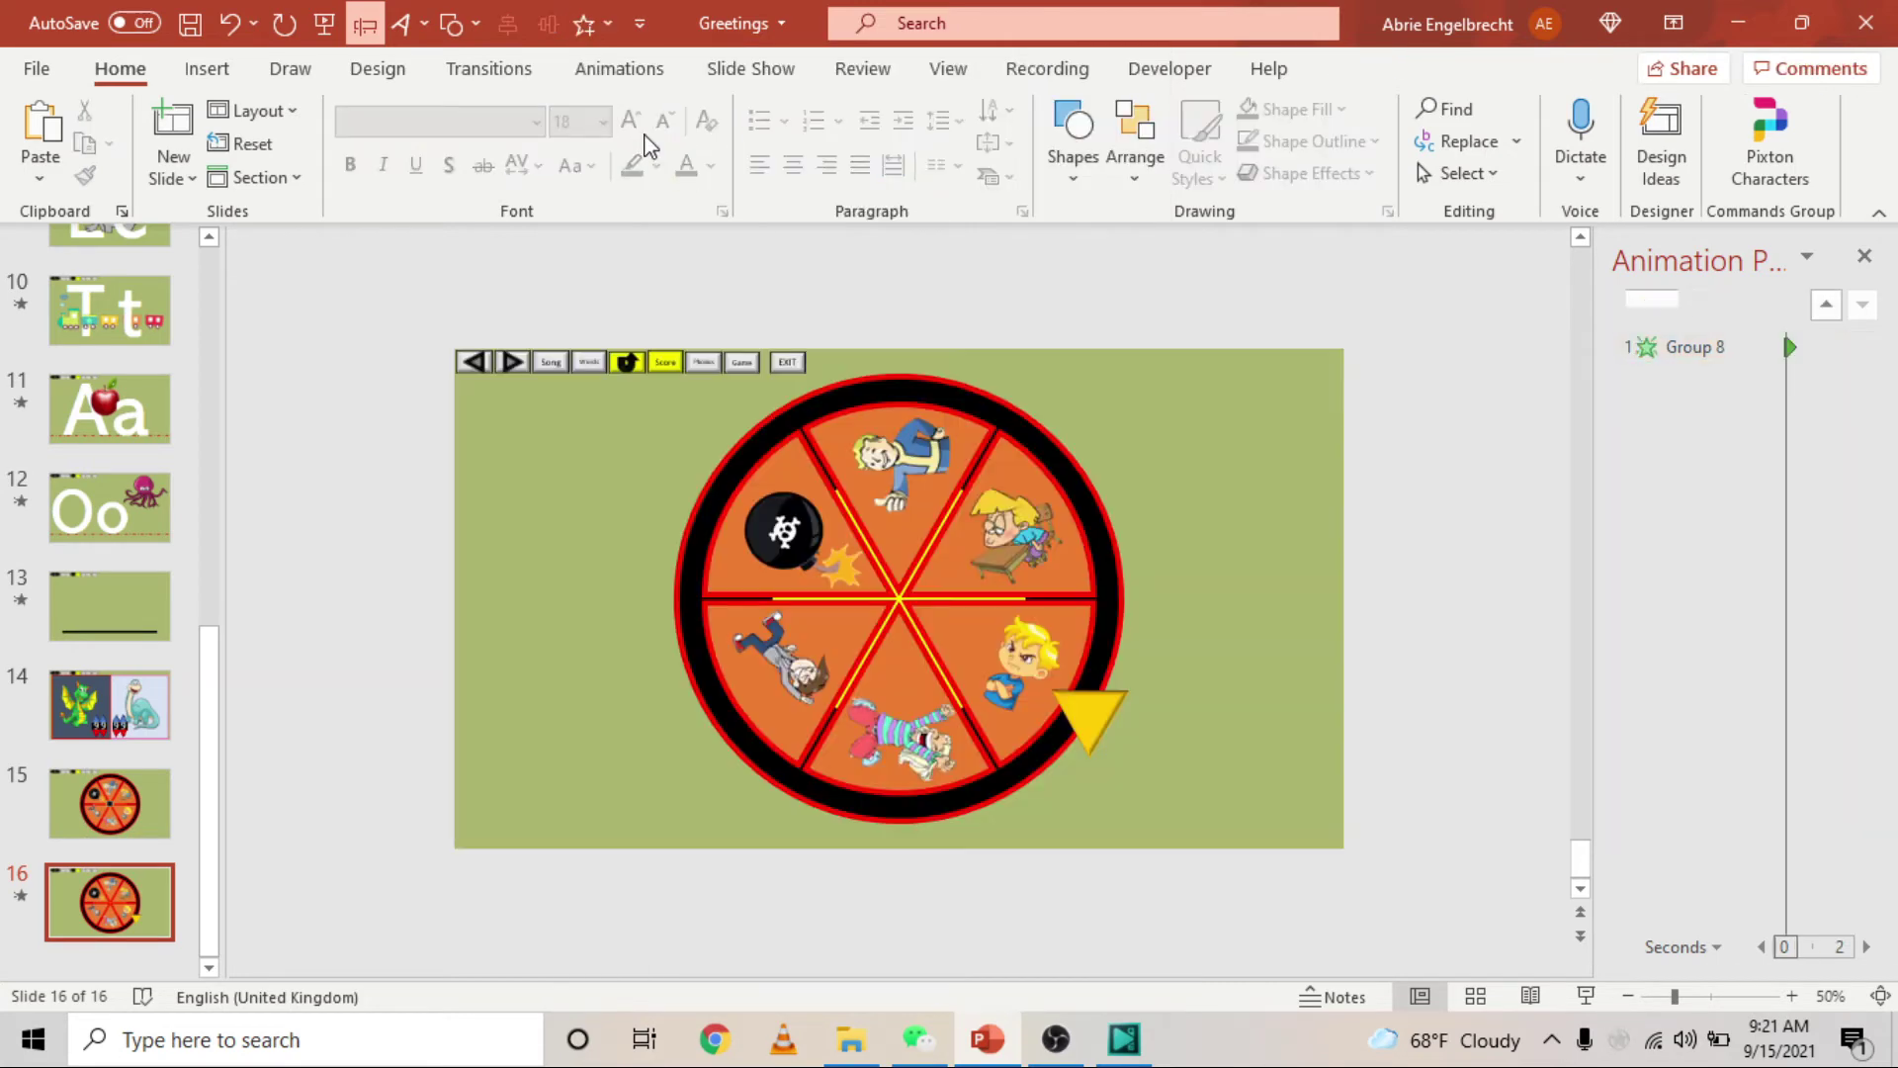
pyautogui.click(1404, 635)
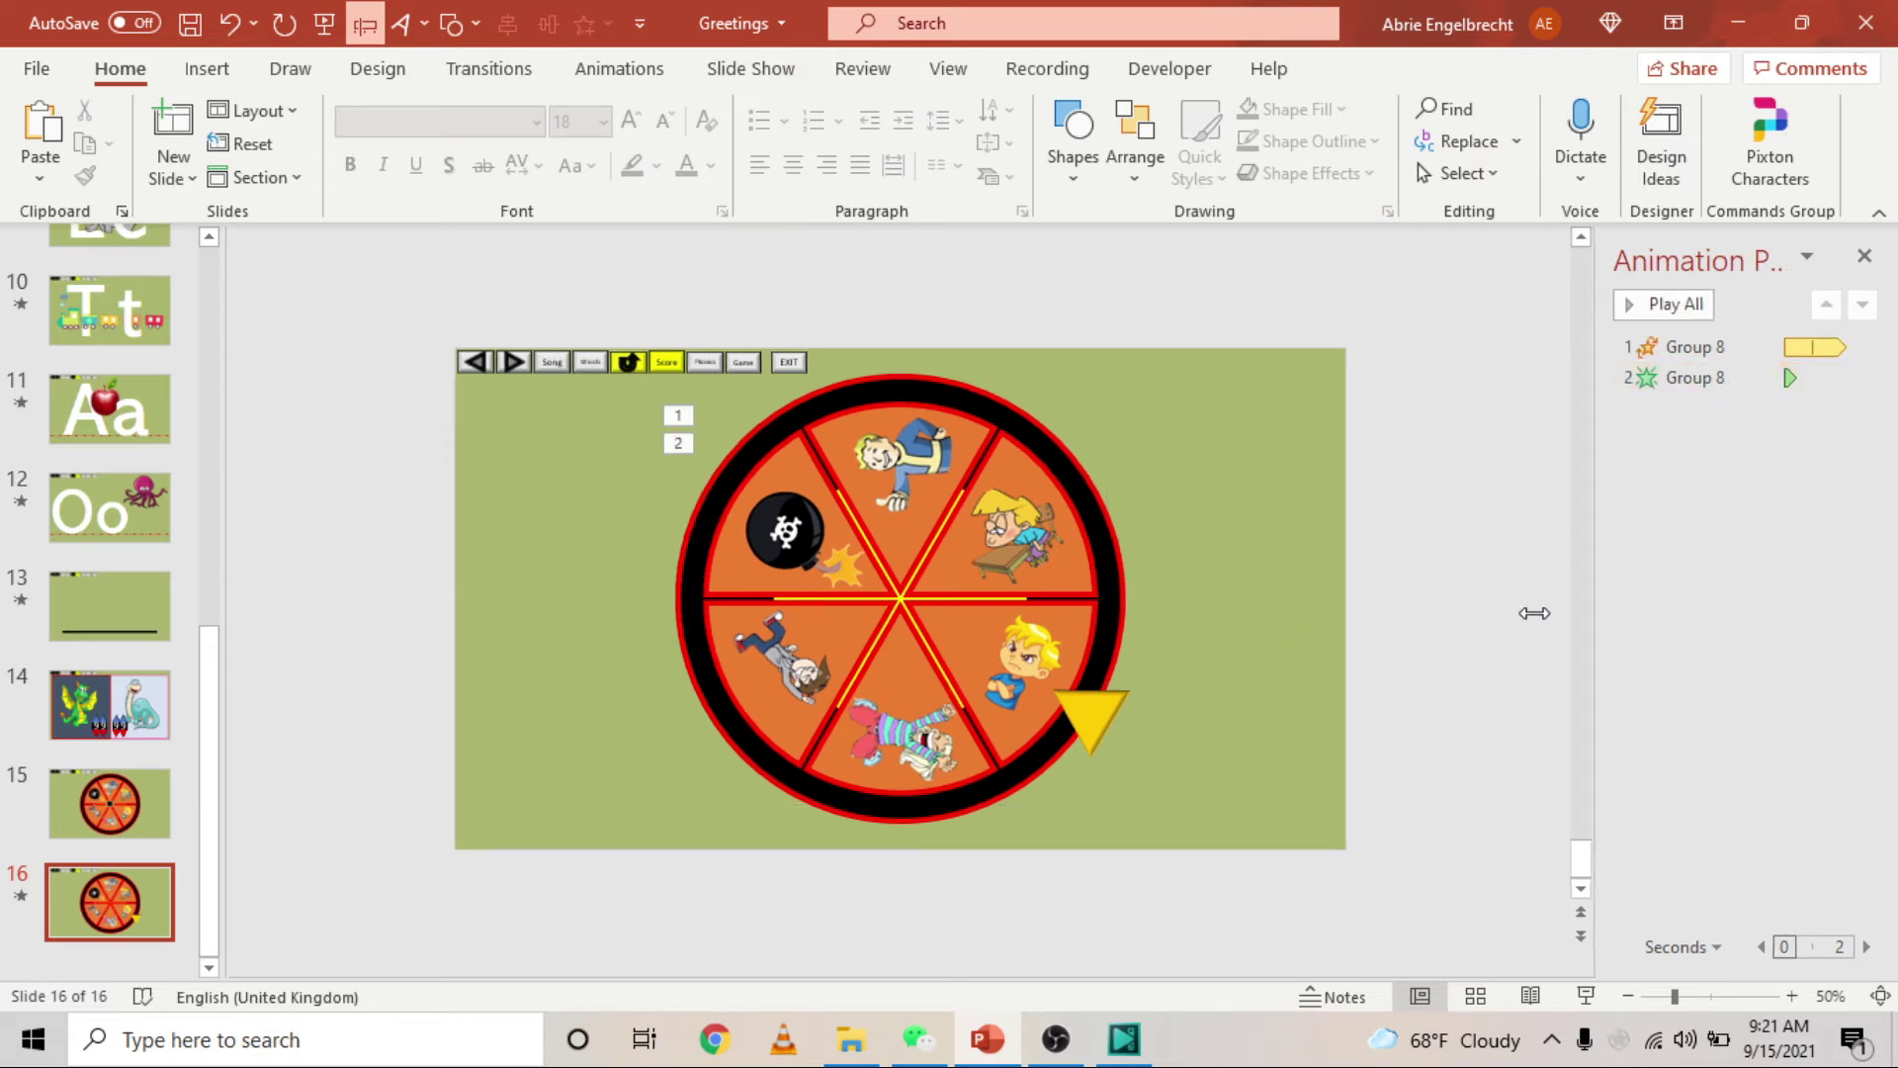
# Select both wheel animations together and set their trigger to a click on the Click Here Triangle.
pyautogui.moveTo(1241, 627); pyautogui.dragTo(1162, 627)
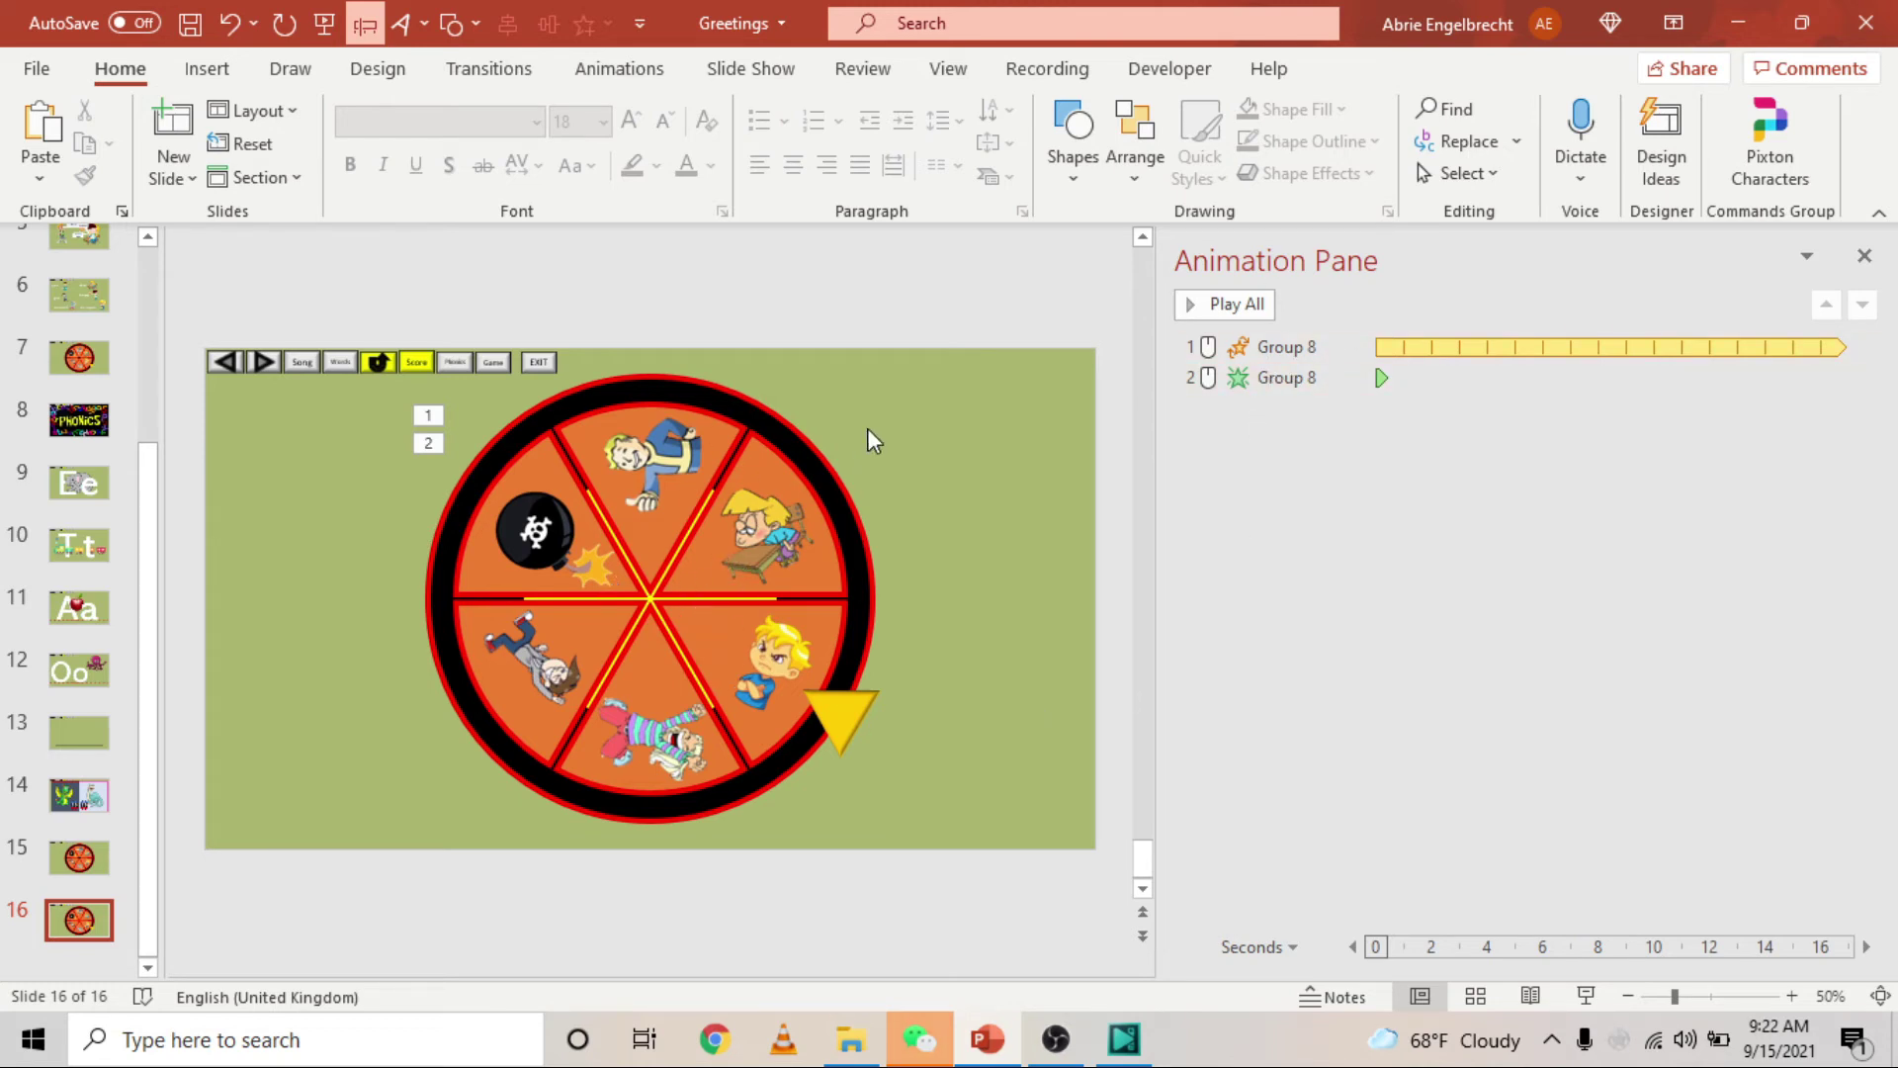
pyautogui.click(1283, 348)
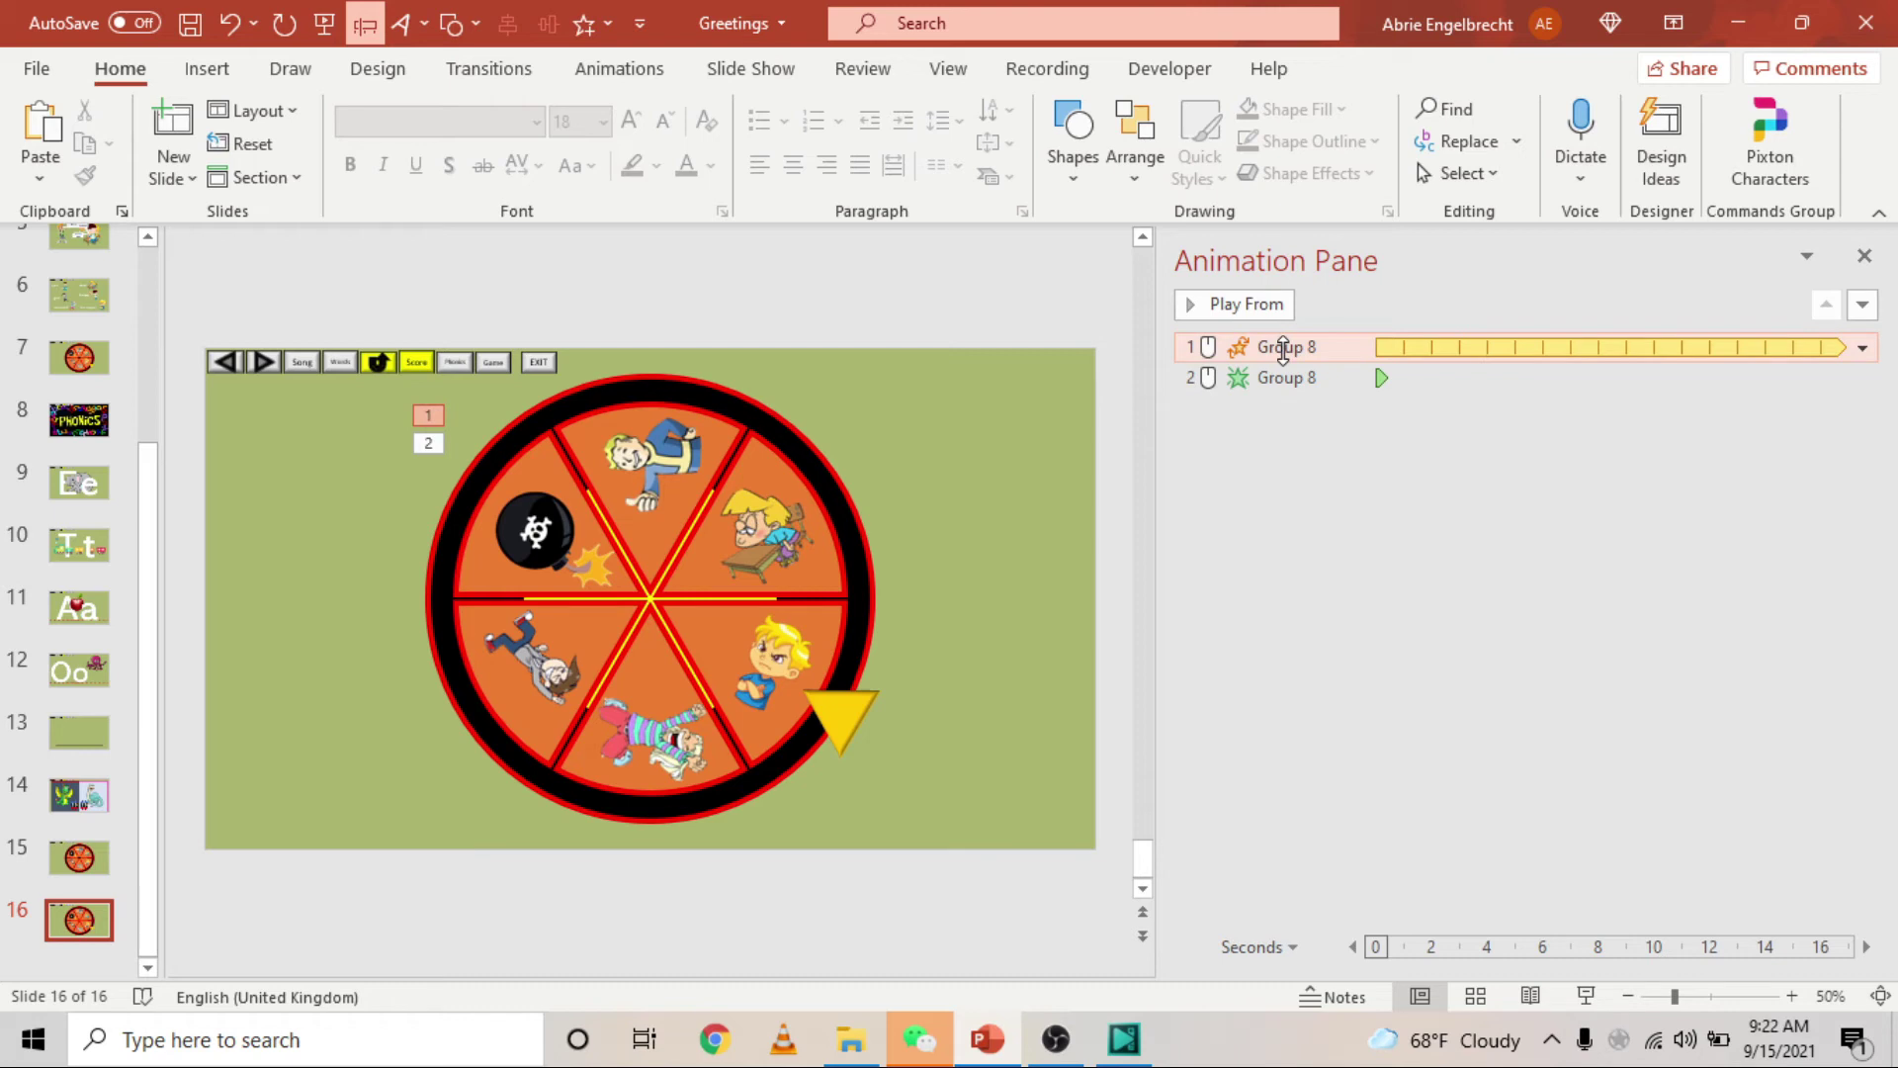
pyautogui.keyDown('ctrl'); pyautogui.click(1276, 379); pyautogui.keyUp('ctrl')
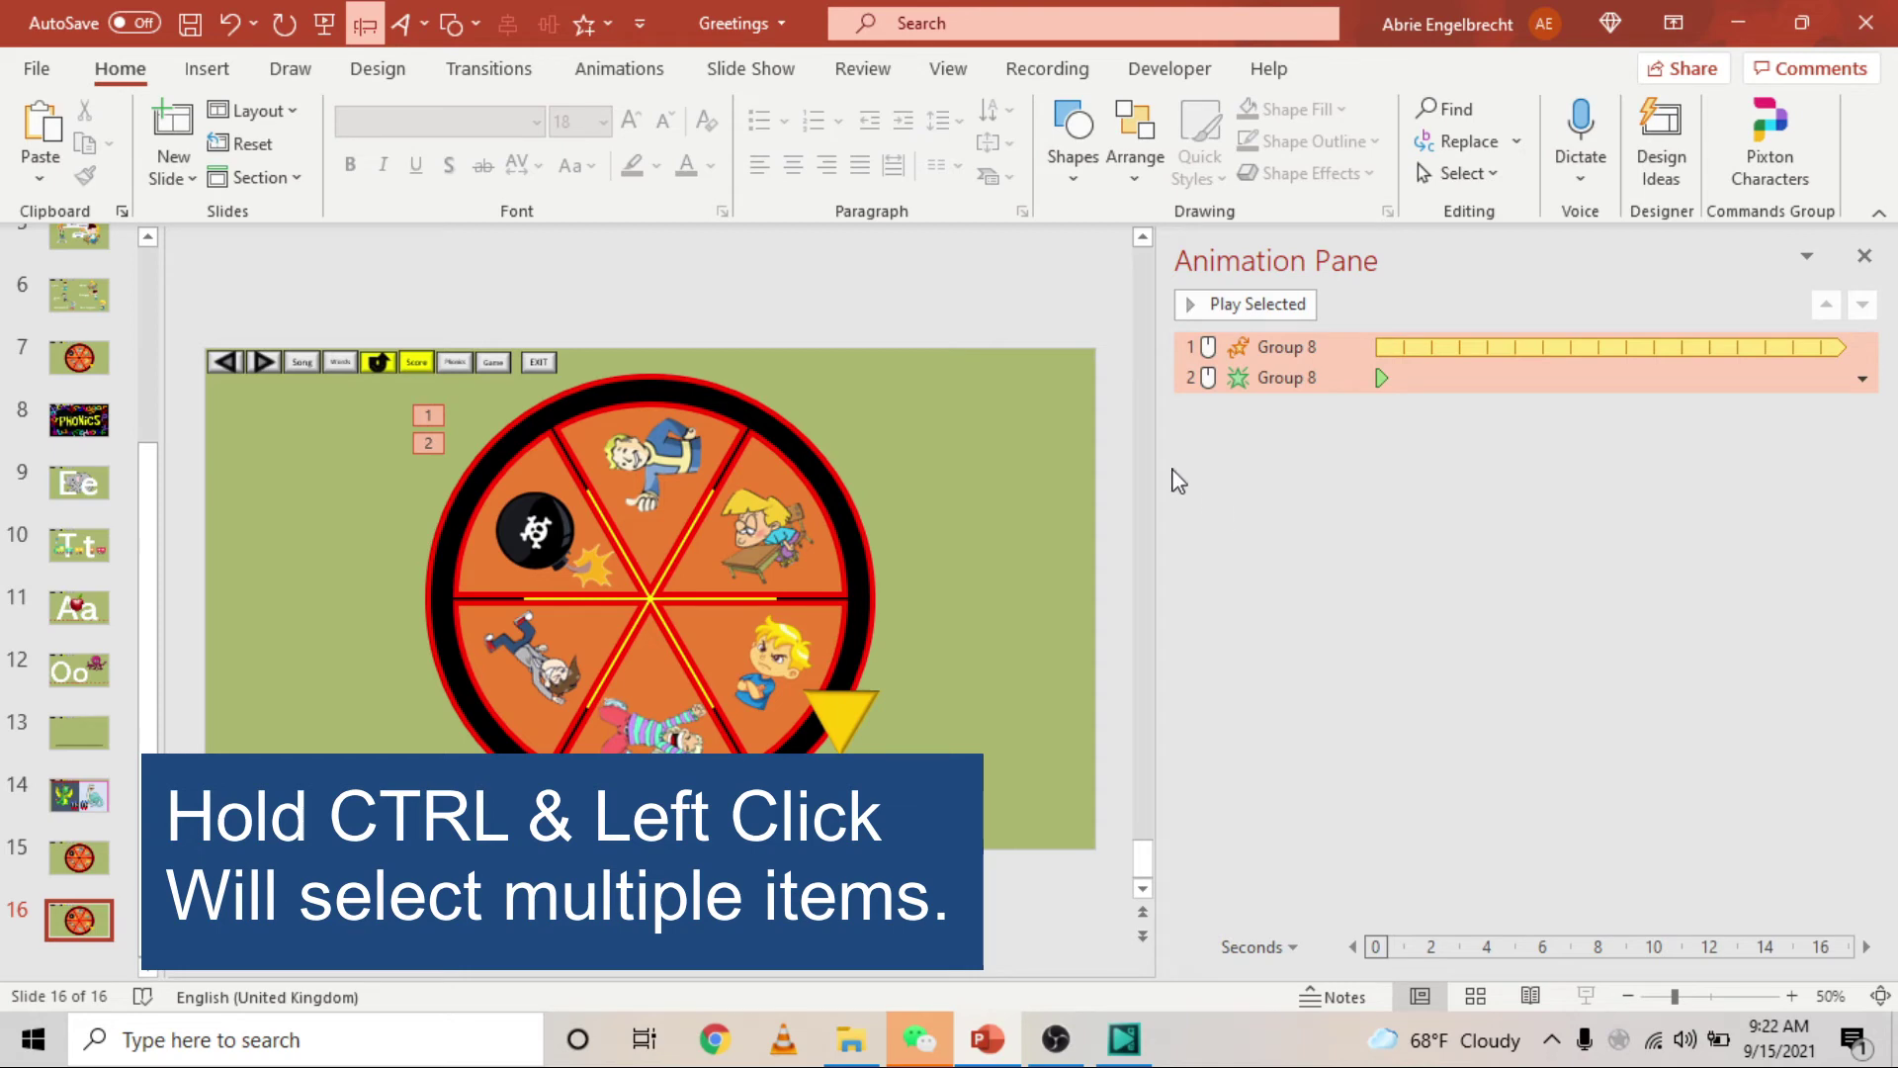
pyautogui.click(622, 71)
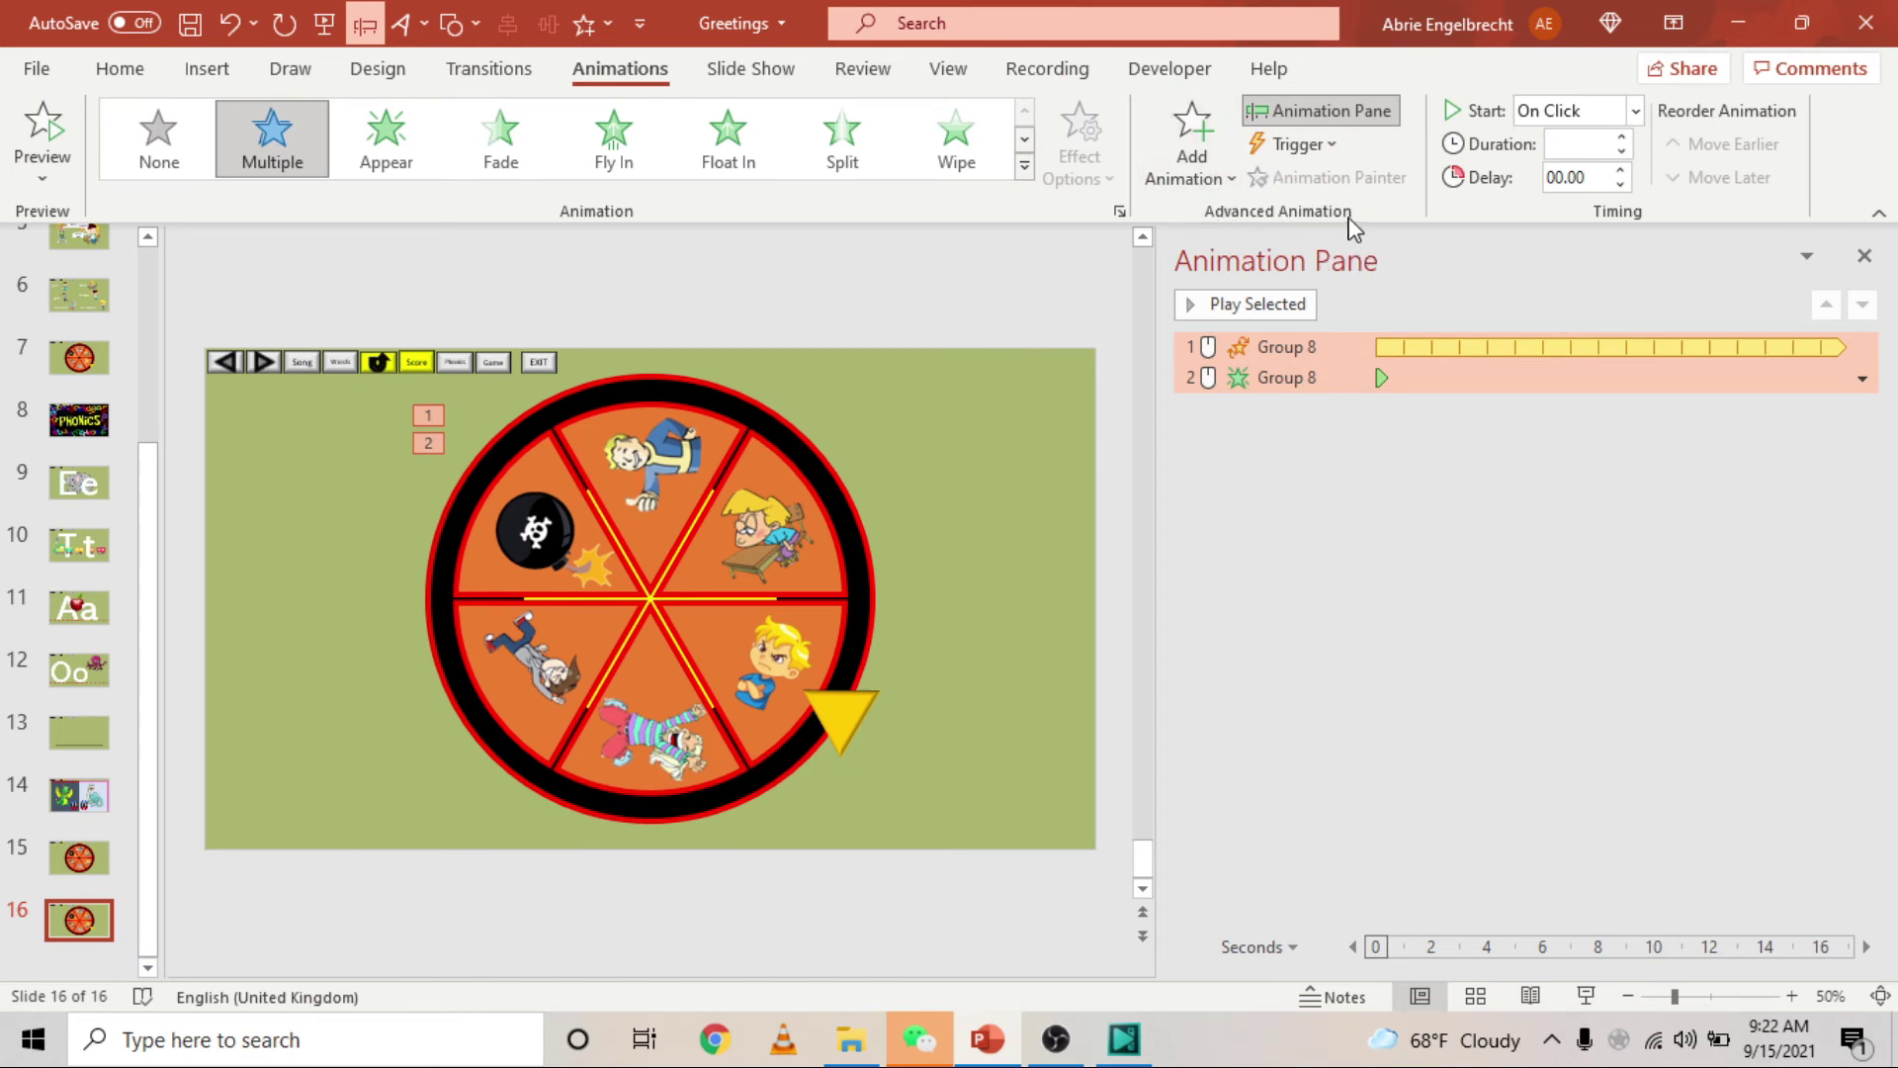
pyautogui.click(1330, 148)
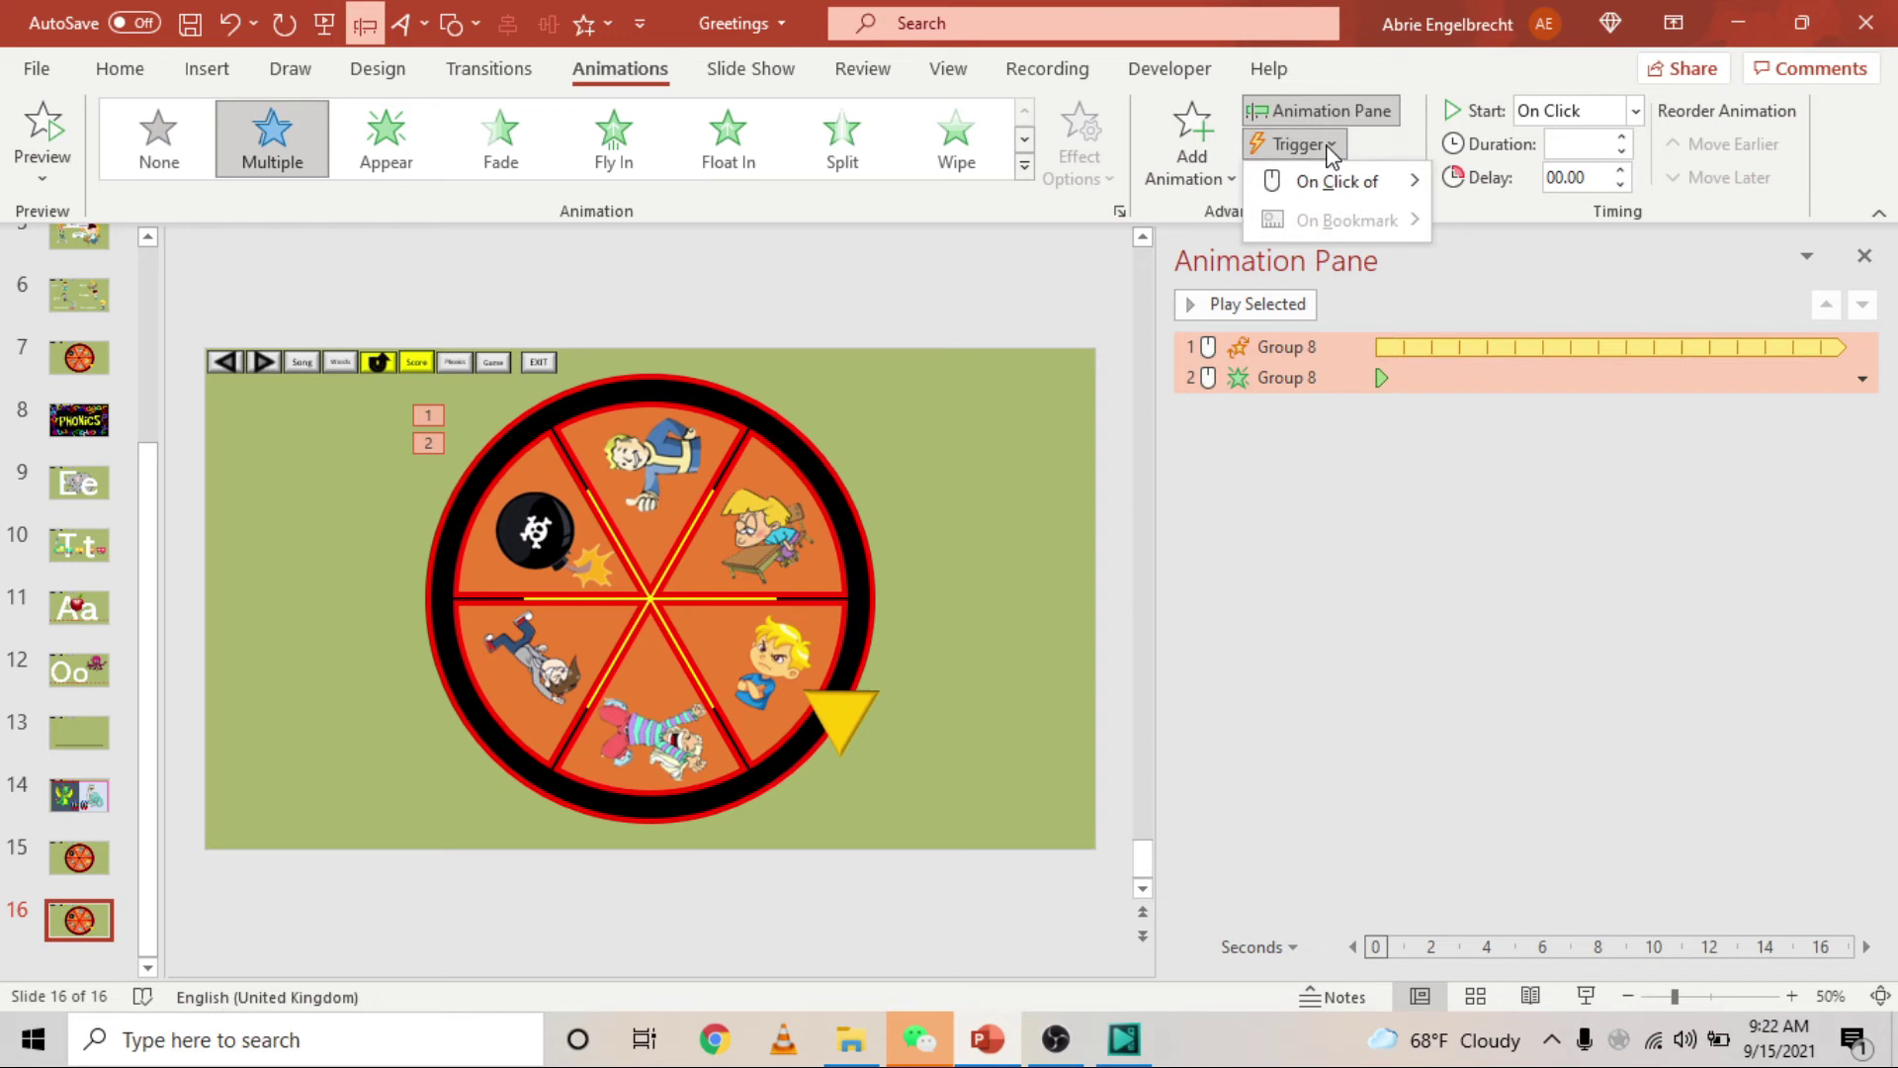
pyautogui.moveTo(1346, 193)
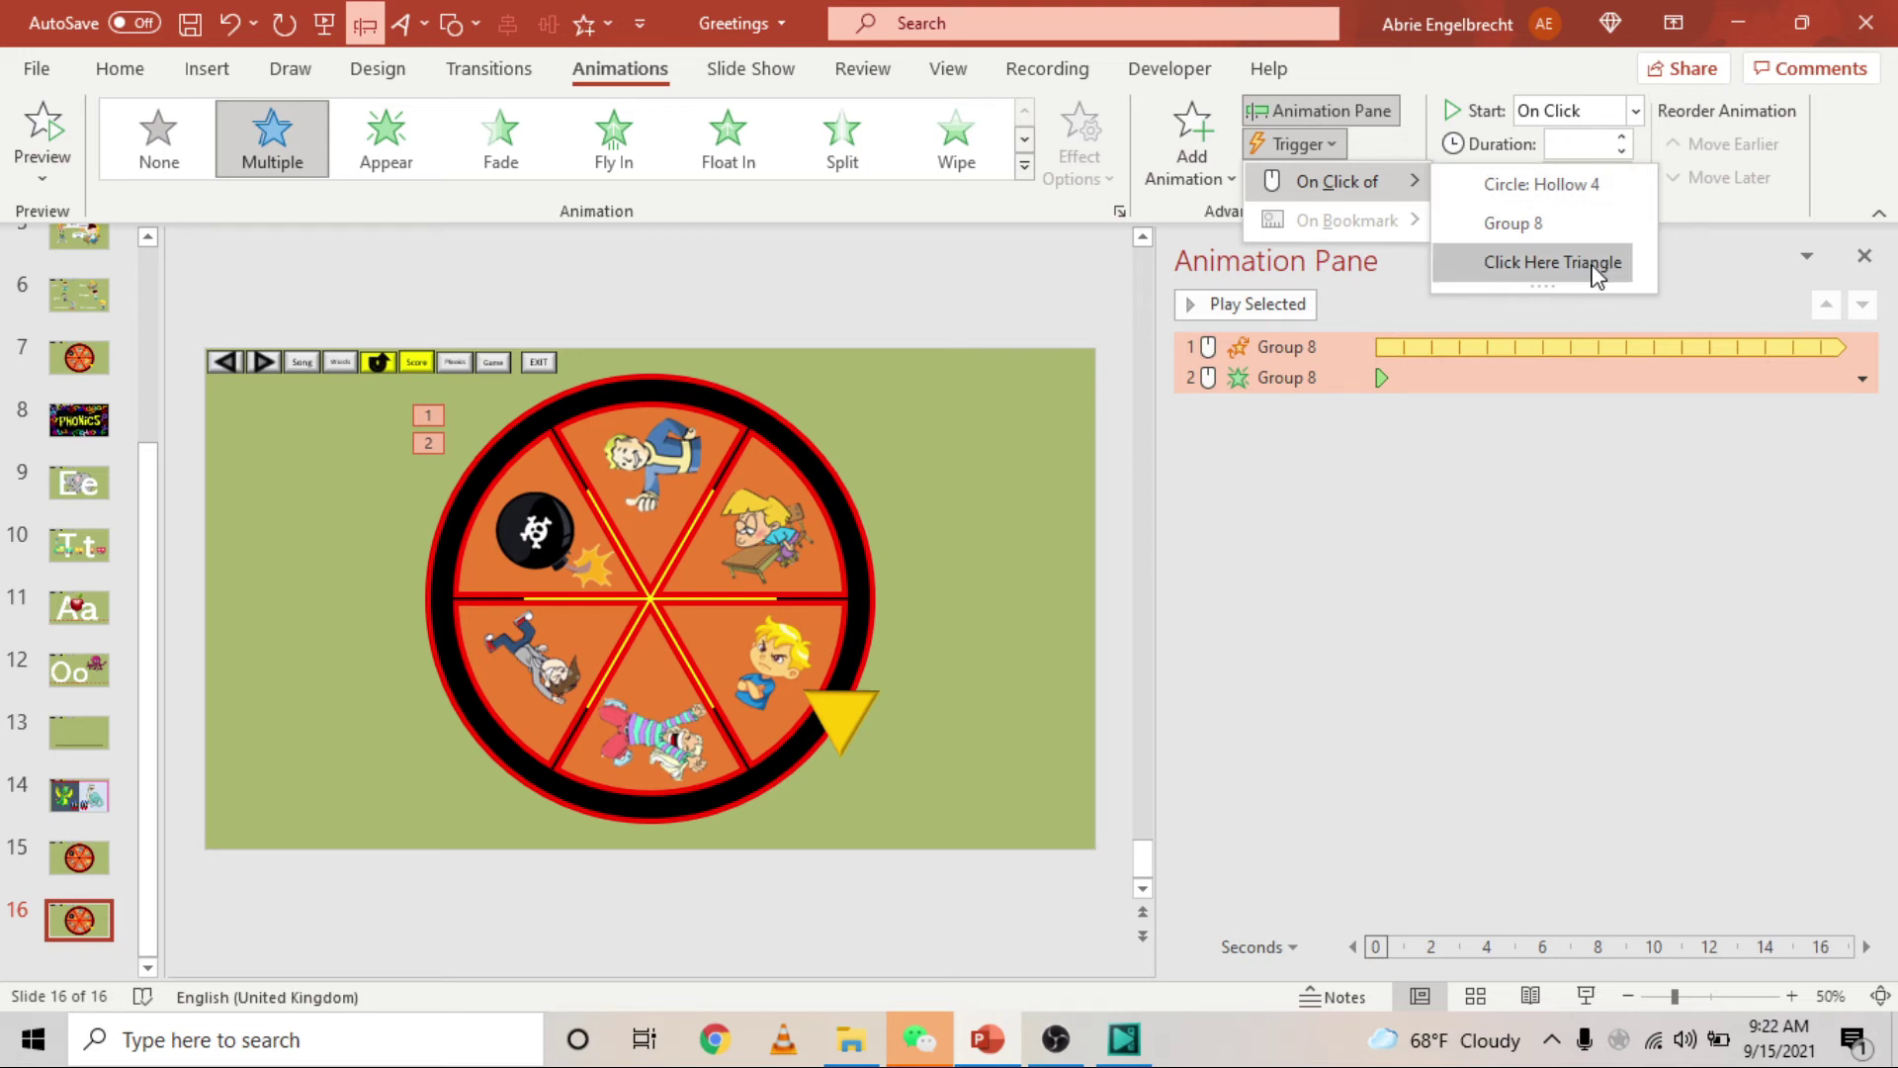
pyautogui.click(1520, 263)
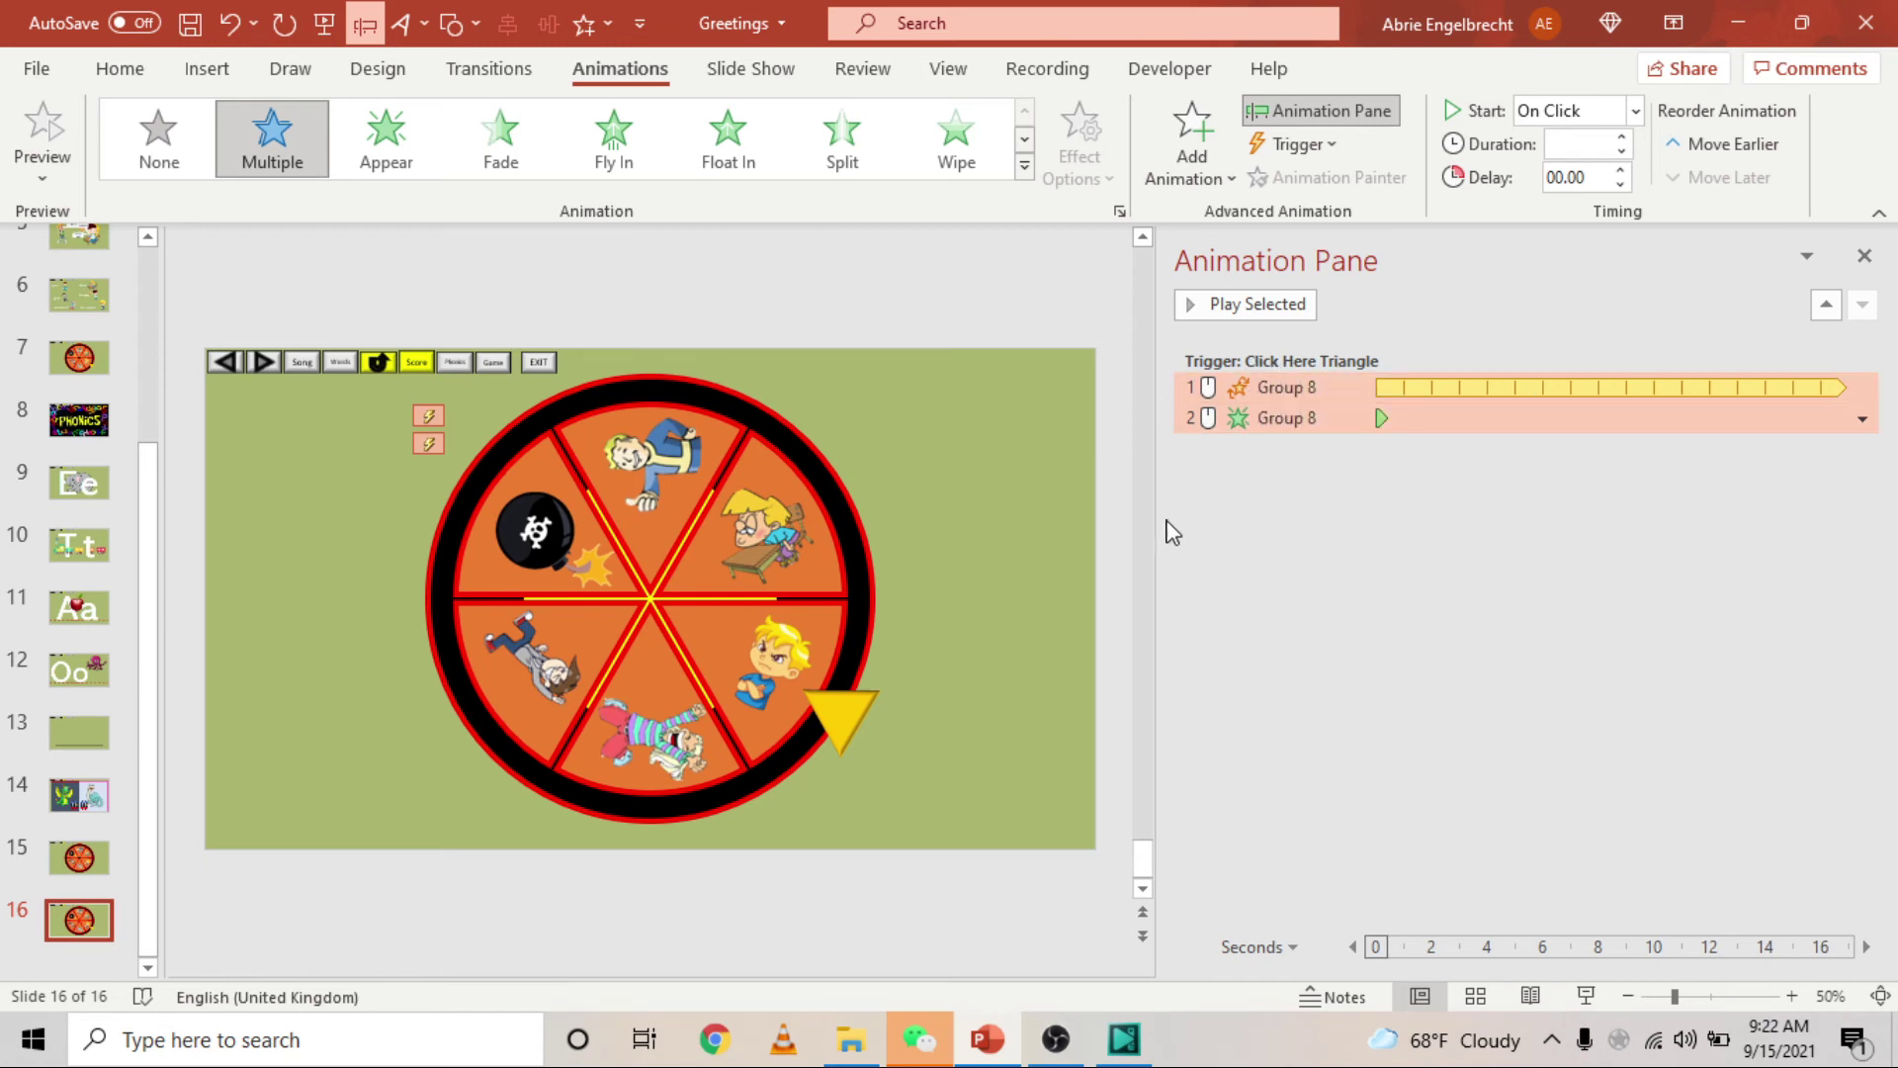
pyautogui.moveTo(1161, 525); pyautogui.dragTo(1572, 519)
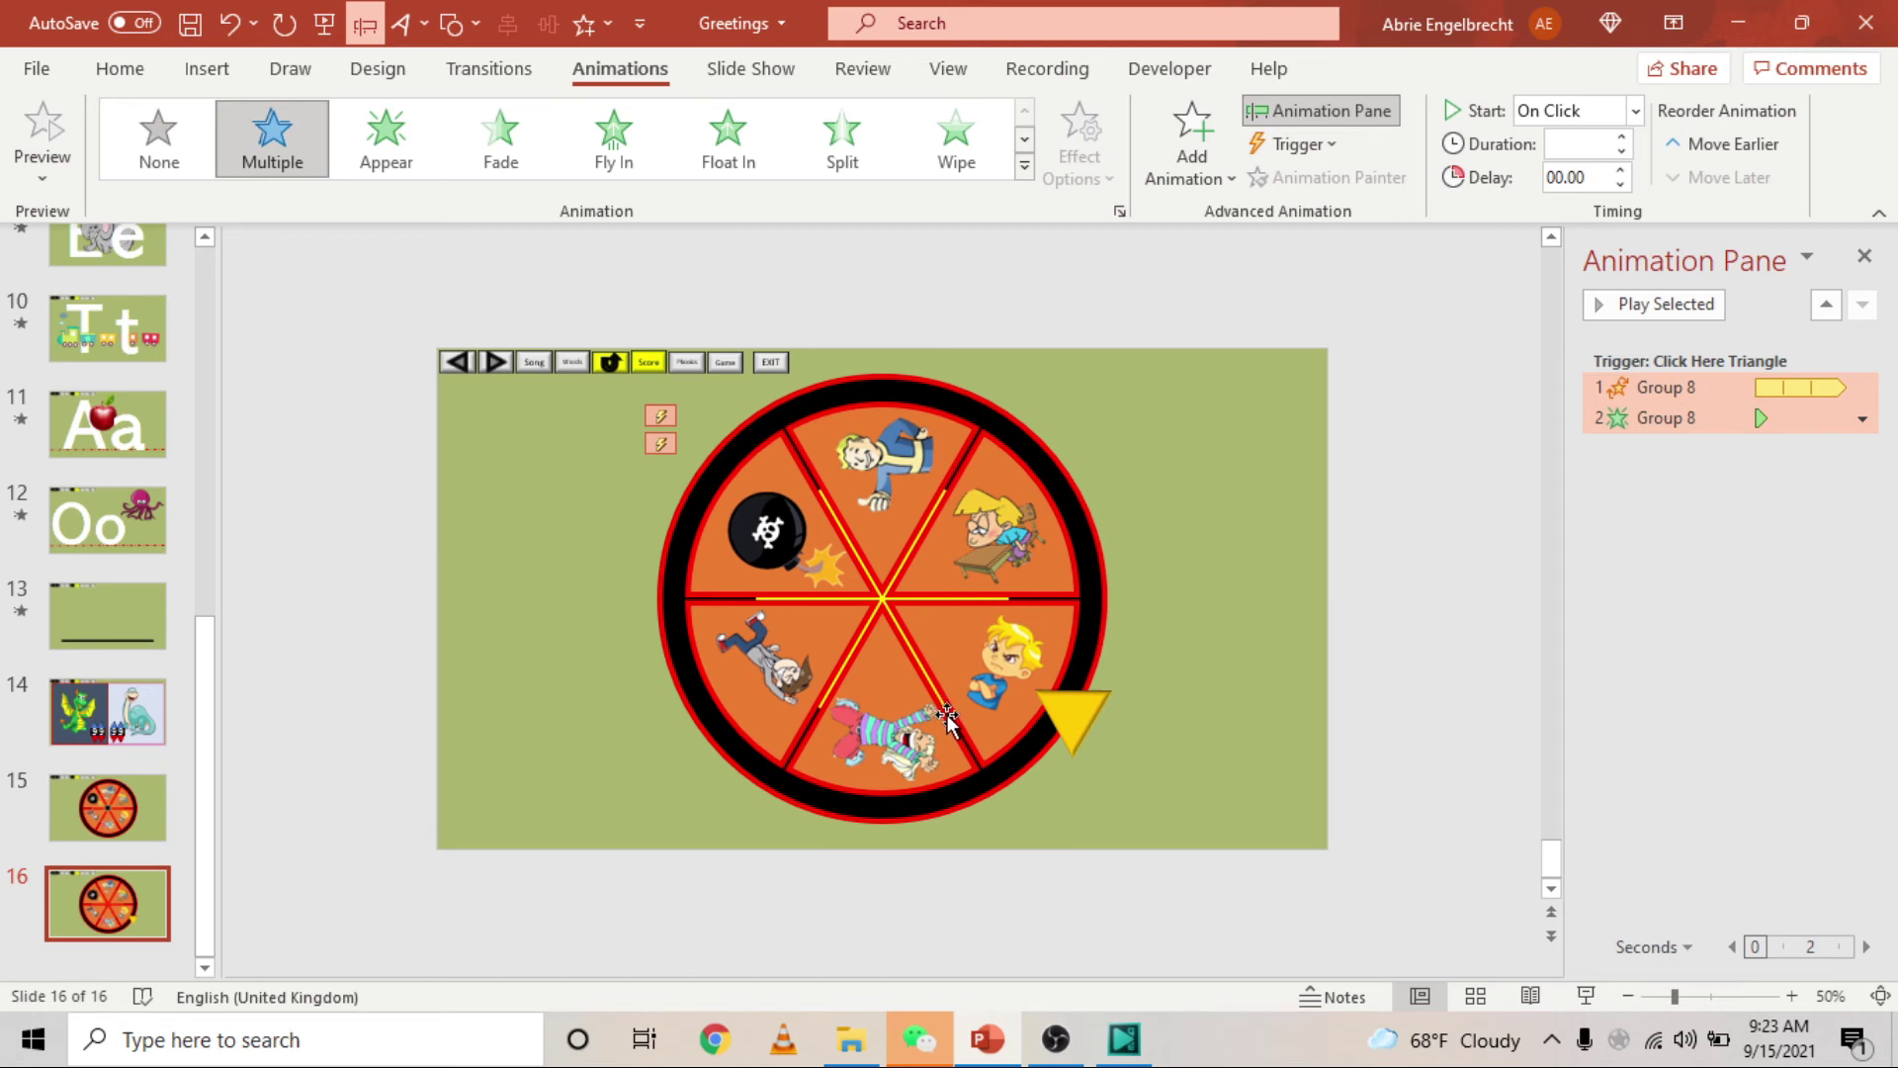
pyautogui.click(1679, 582)
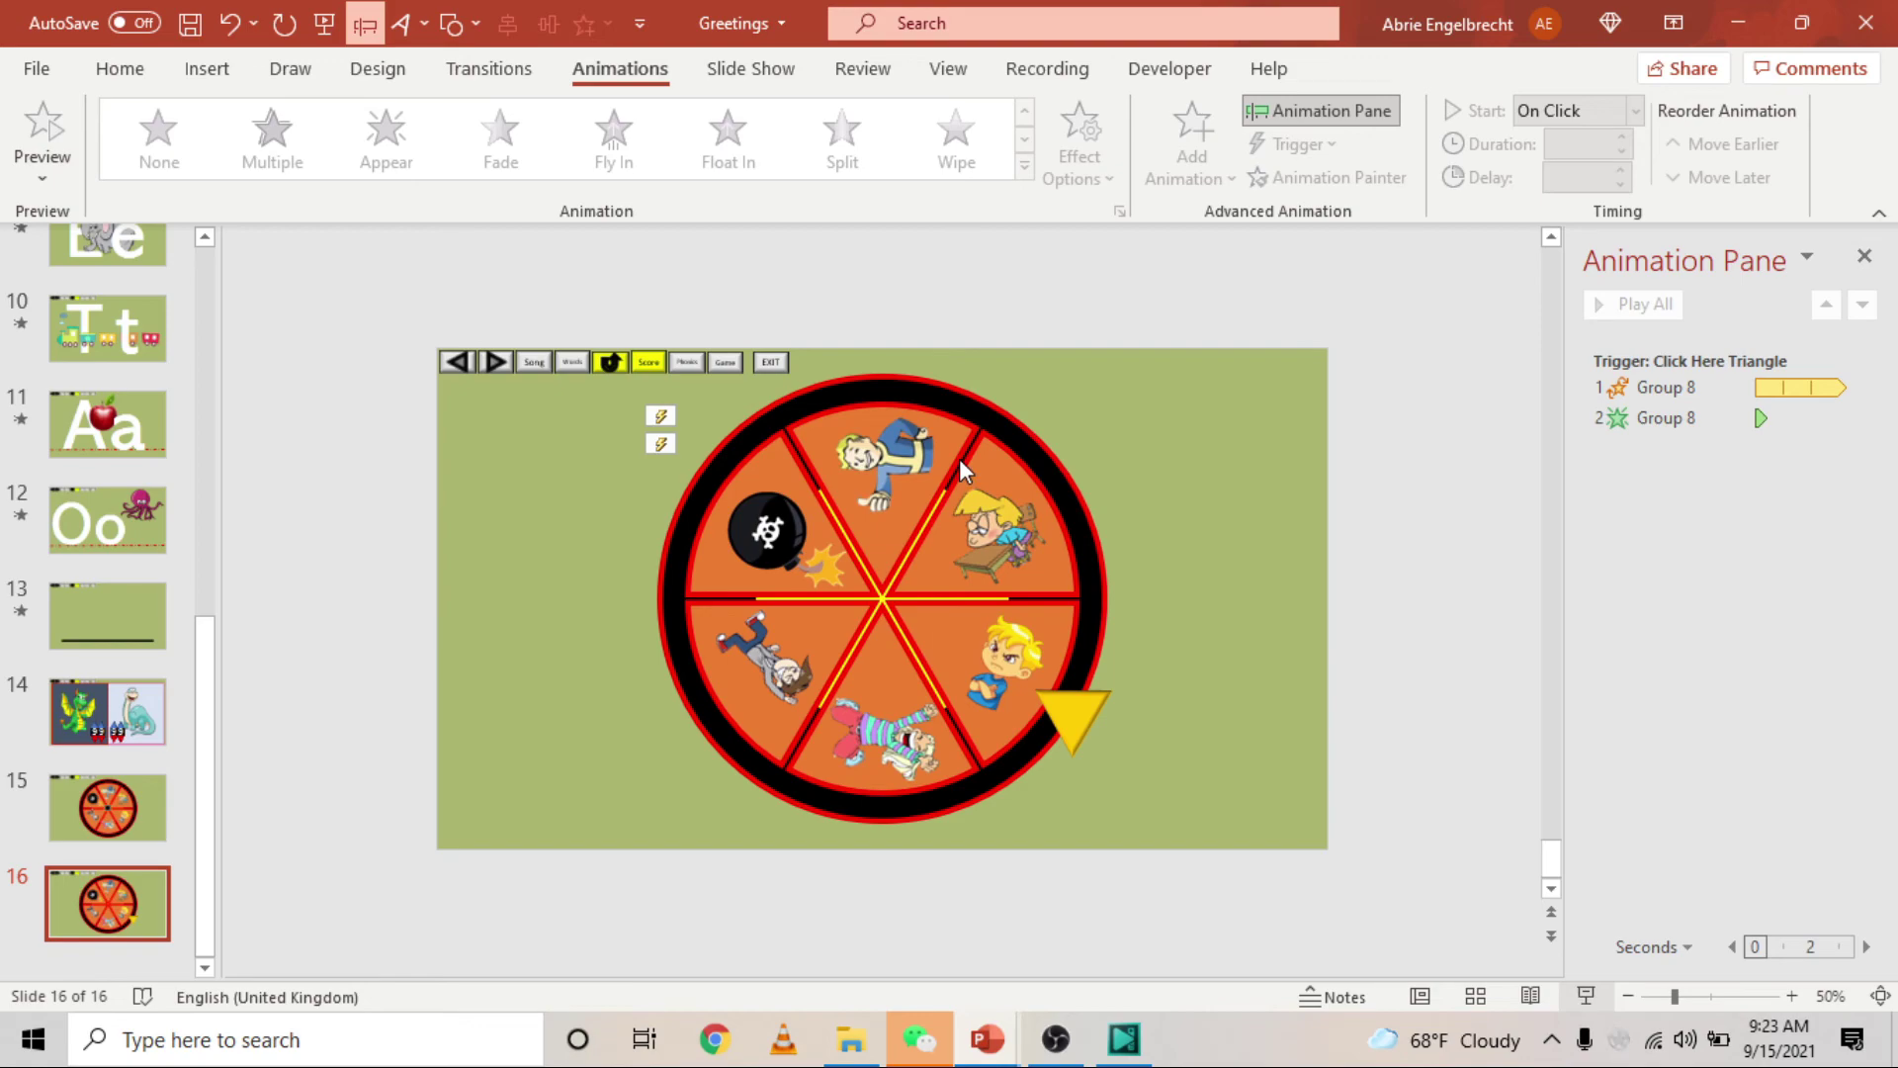
# Run the slide show from the current slide and test starting and stopping the wheel with the yellow triangle.
pyautogui.hotkey('shift', 'F5')
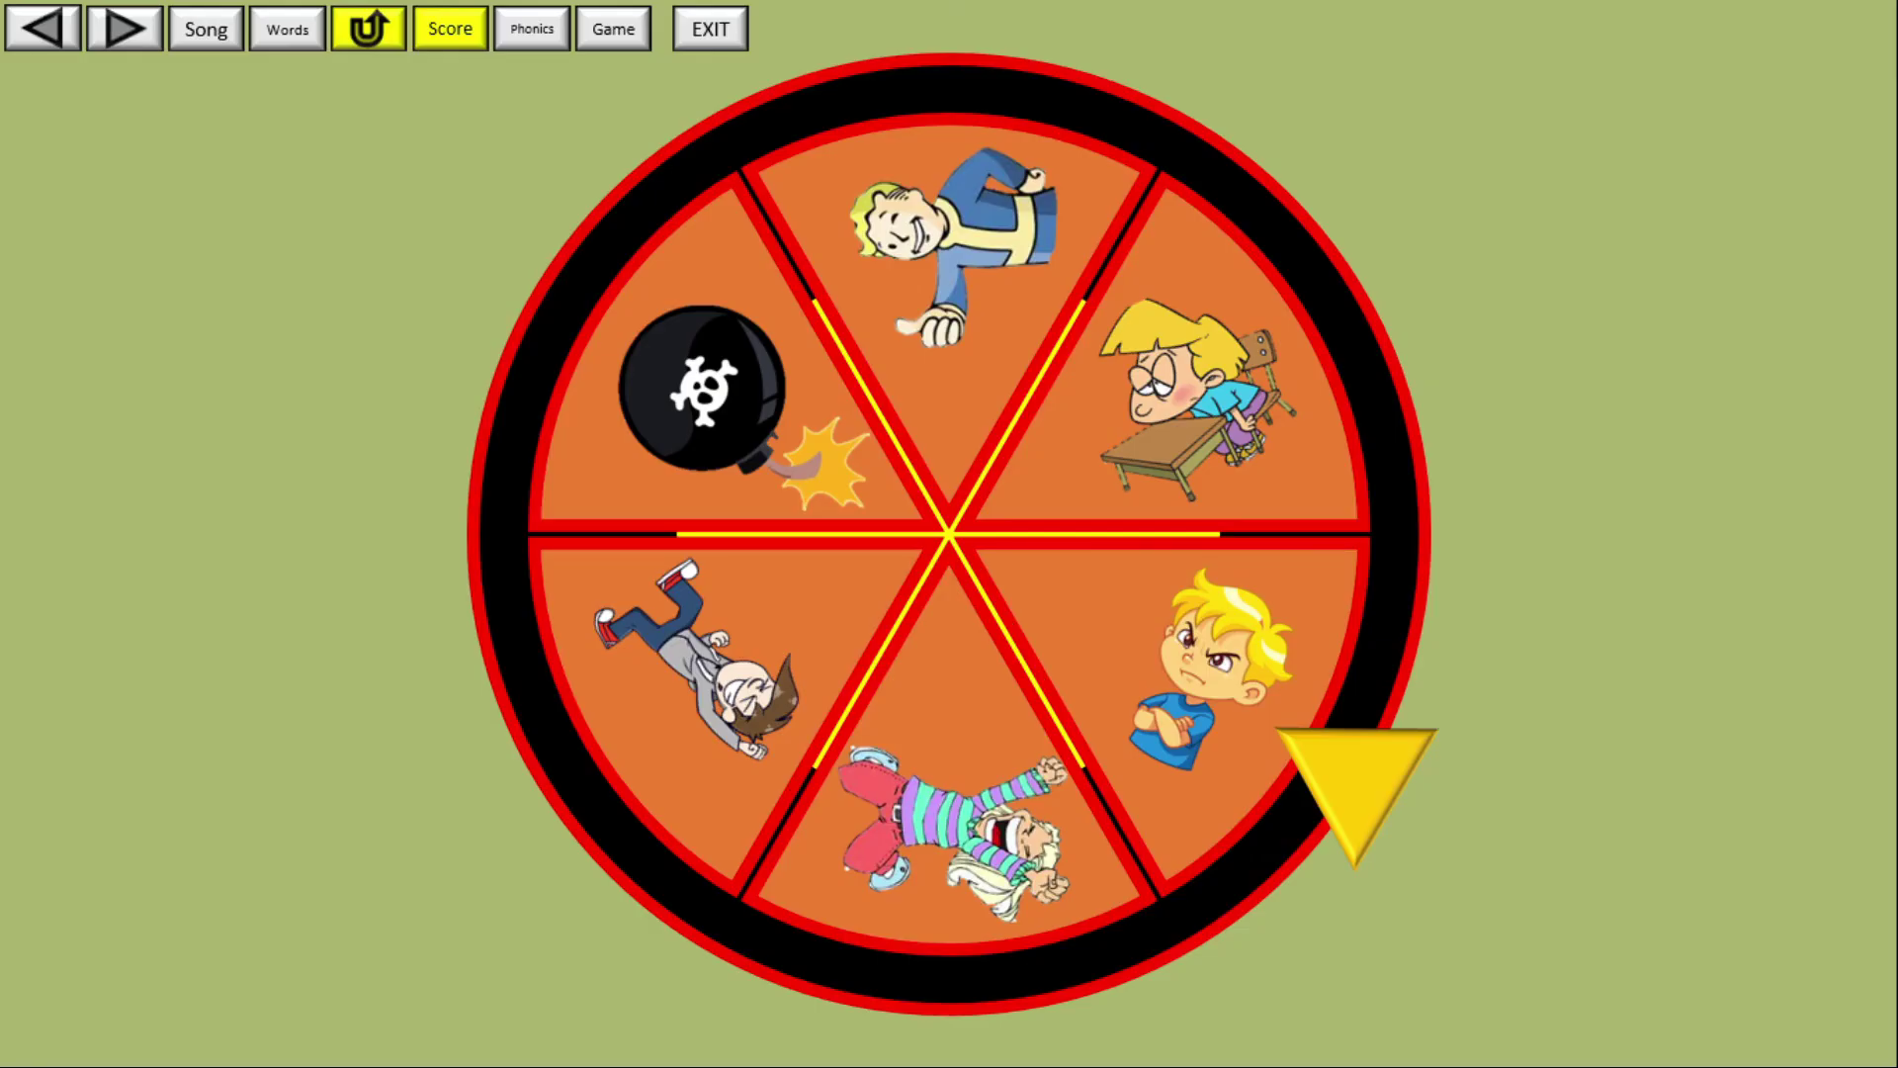
pyautogui.click(1358, 767)
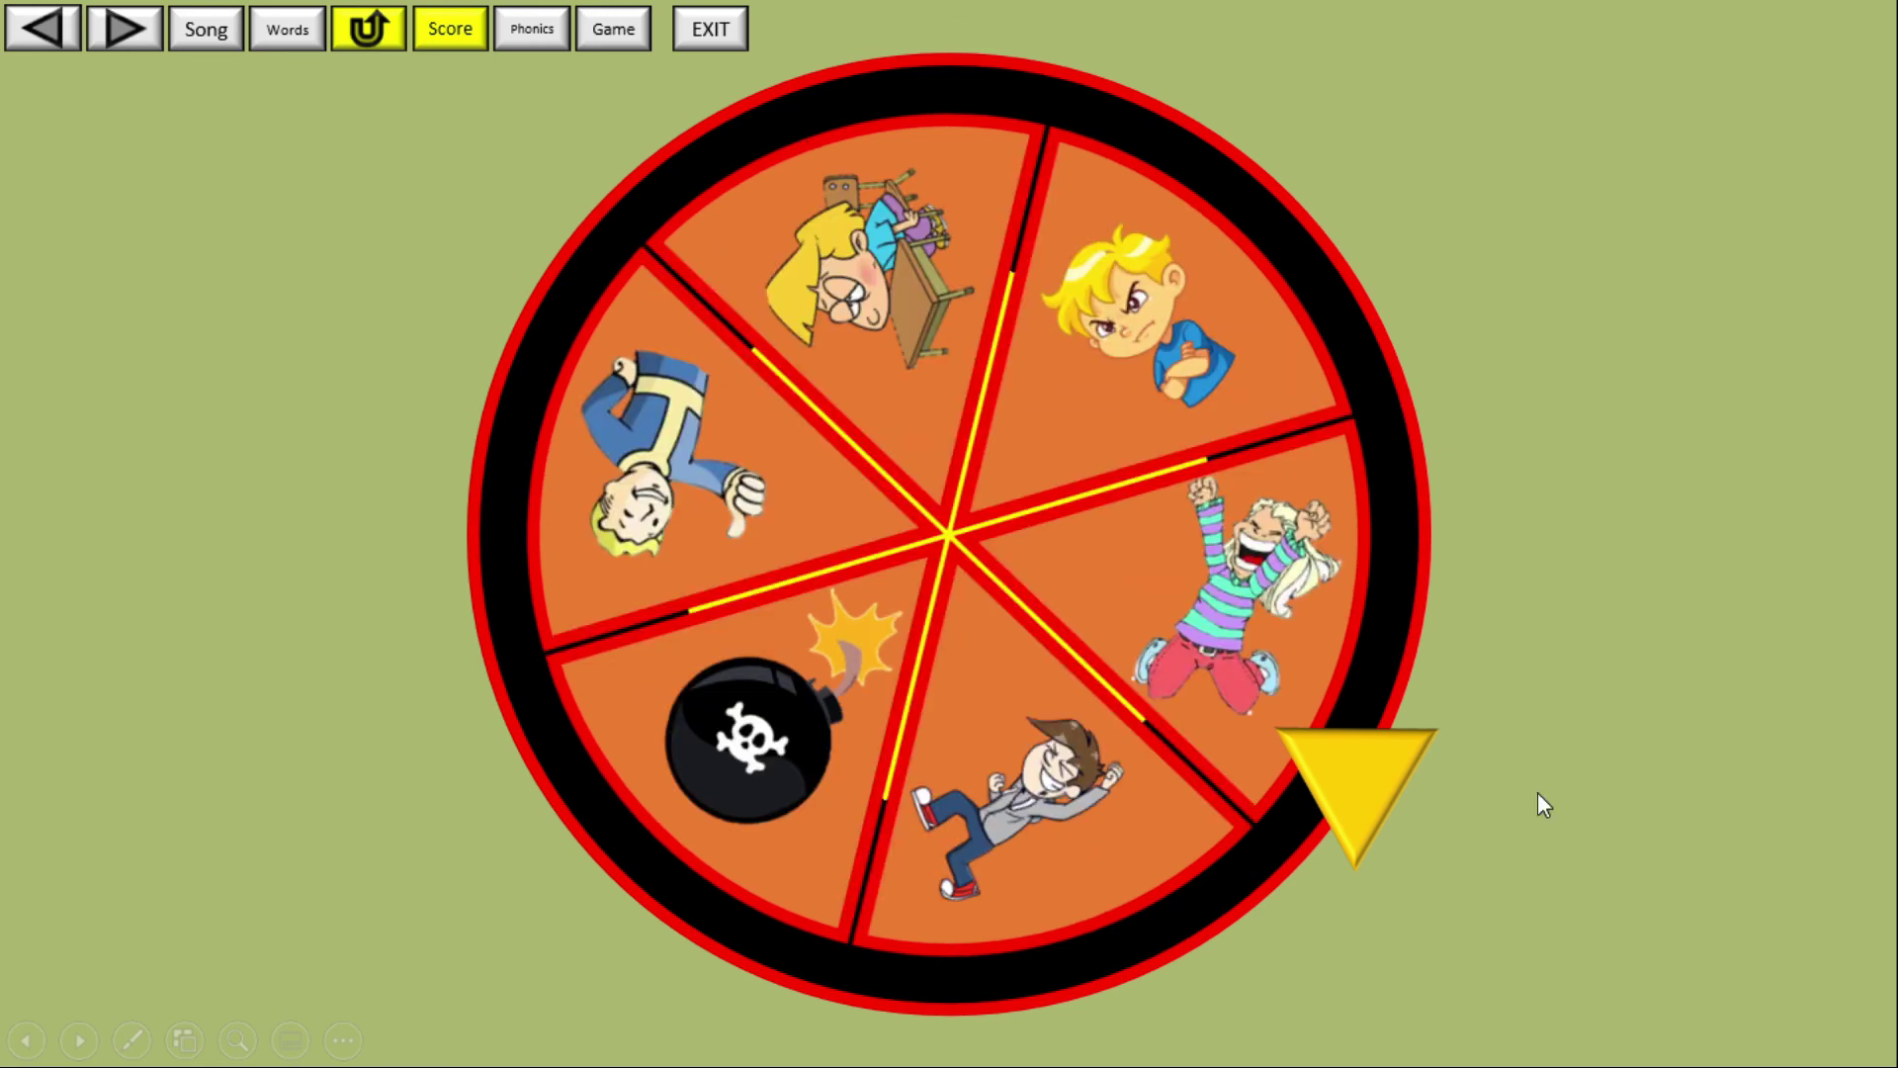
pyautogui.click(1350, 797)
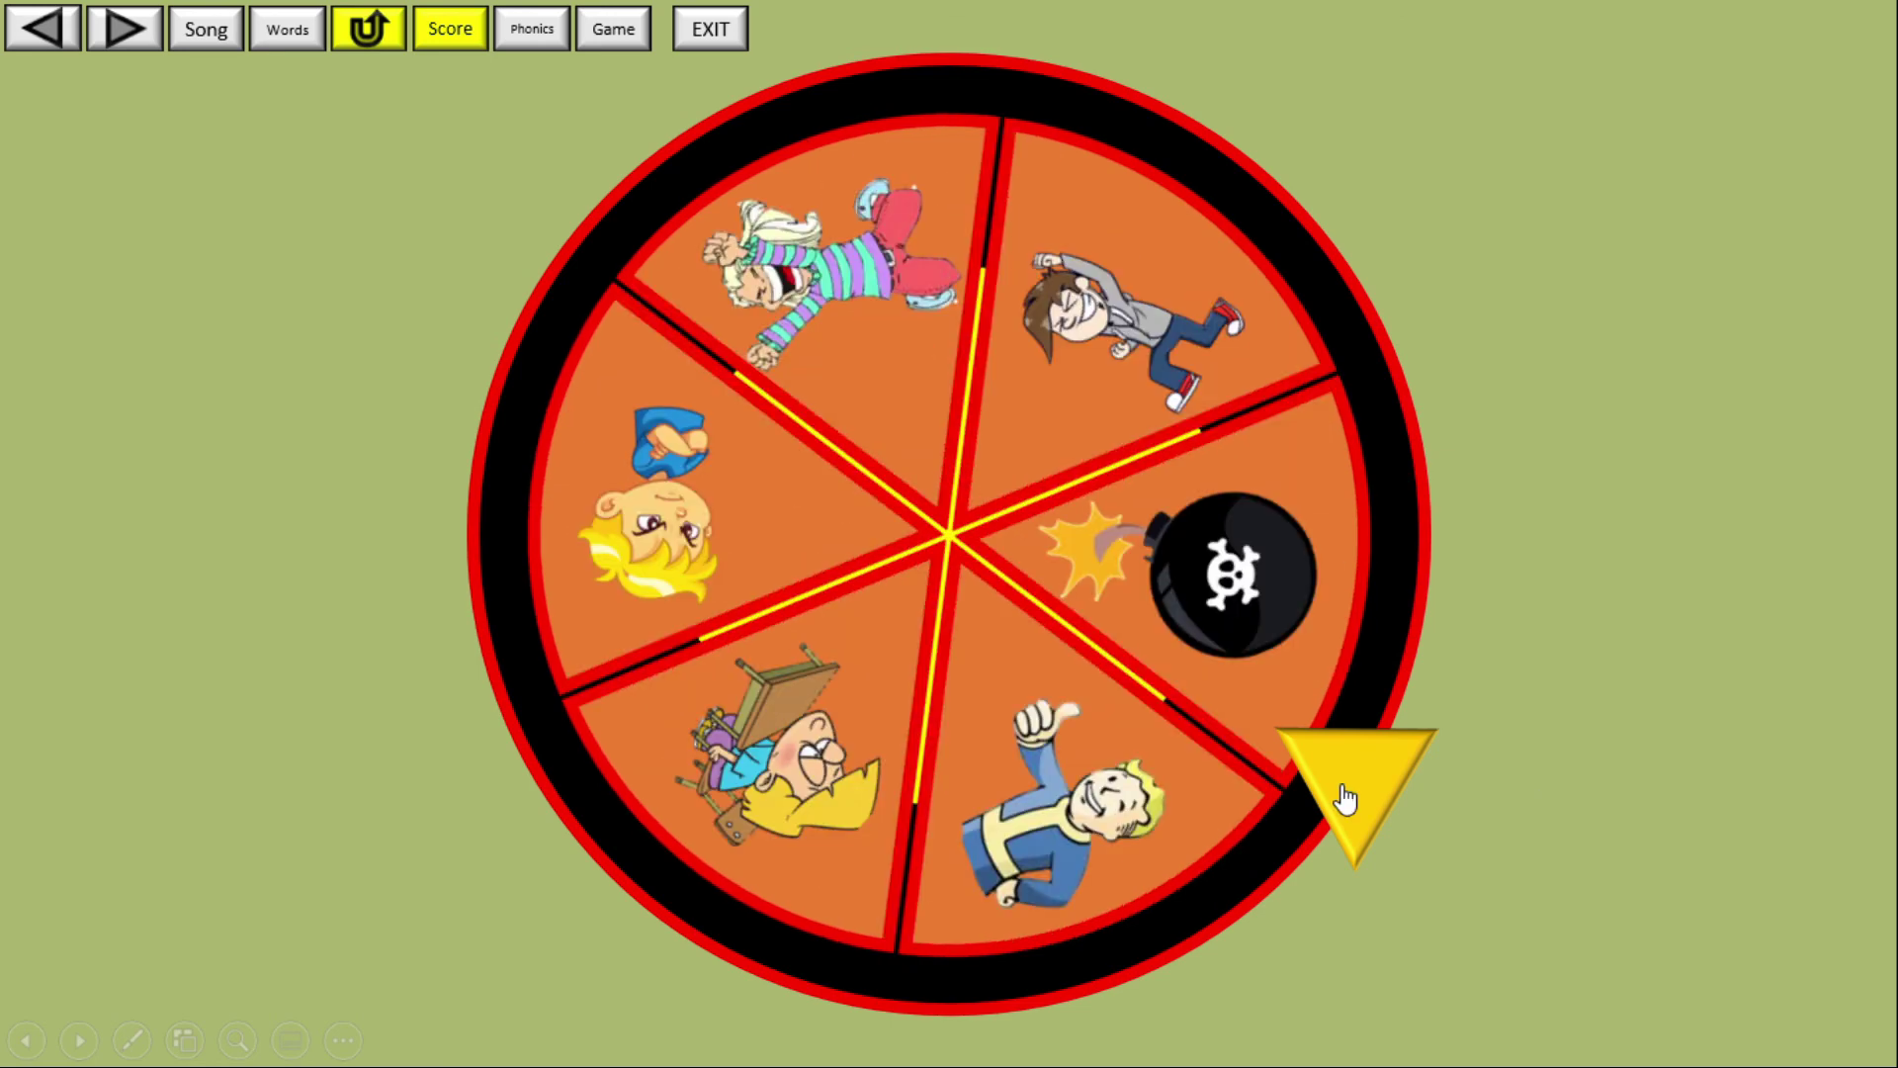